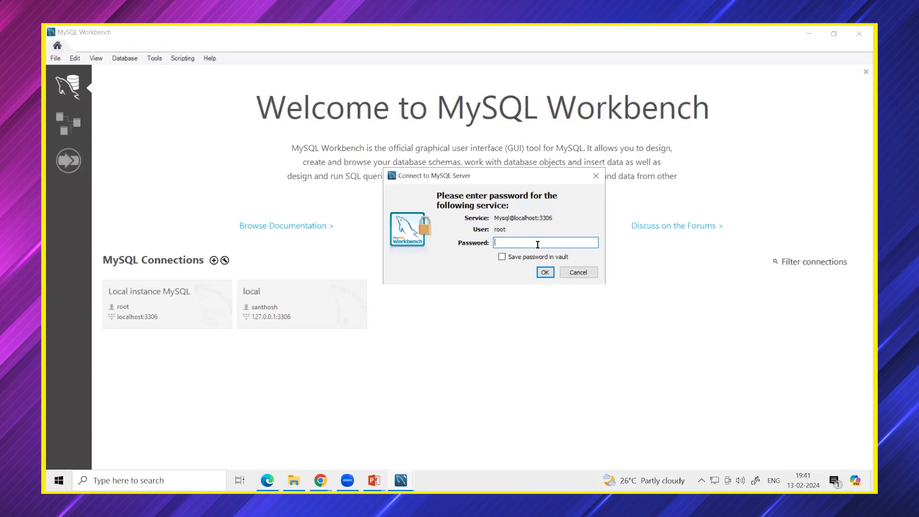
# Enter the account password to connect to the local MySQL instance.
pyautogui.write('***')
pyautogui.press('BackSpace')
pyautogui.press('BackSpace')
pyautogui.press('BackSpace')
pyautogui.write('****')
pyautogui.press('Return')
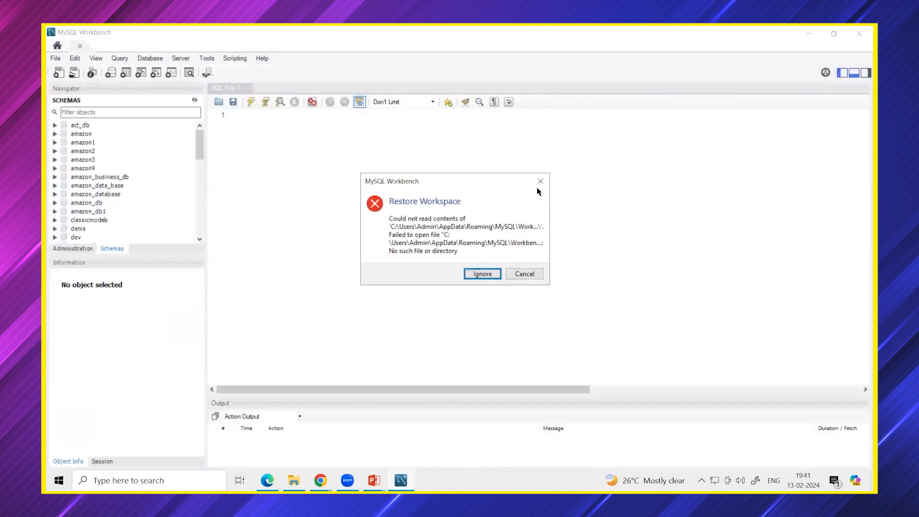
# Dismiss the workspace restore error, show the help sidebar, enlarge the output area, and return to the slide show.
pyautogui.click(536, 182)
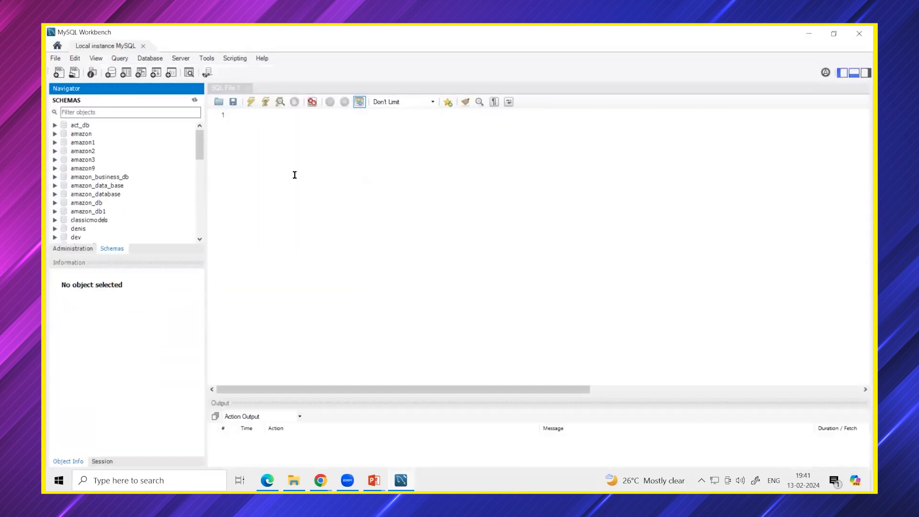
pyautogui.click(865, 72)
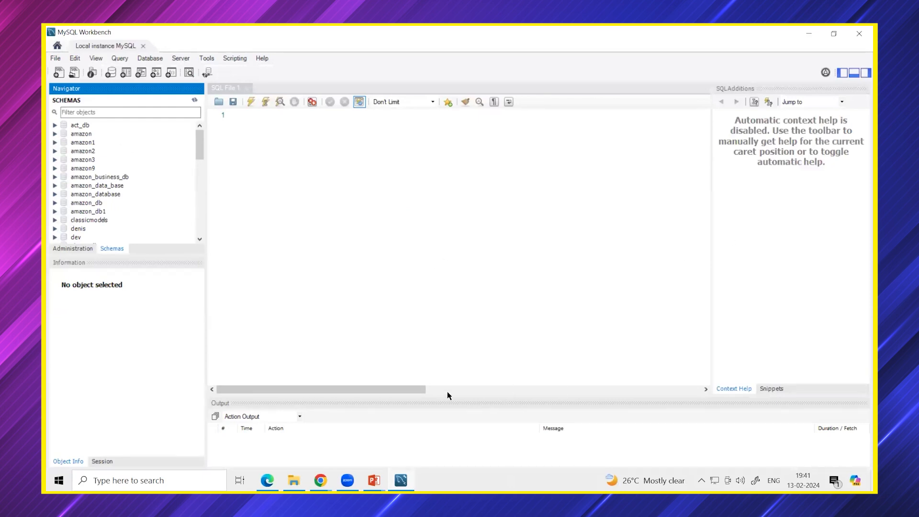
pyautogui.moveTo(447, 396); pyautogui.dragTo(447, 340)
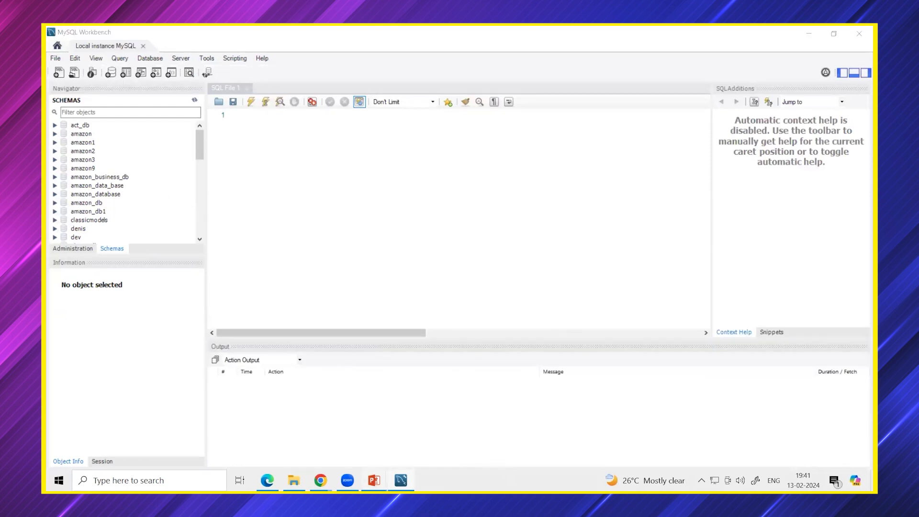
pyautogui.moveTo(373, 480)
pyautogui.click(440, 412)
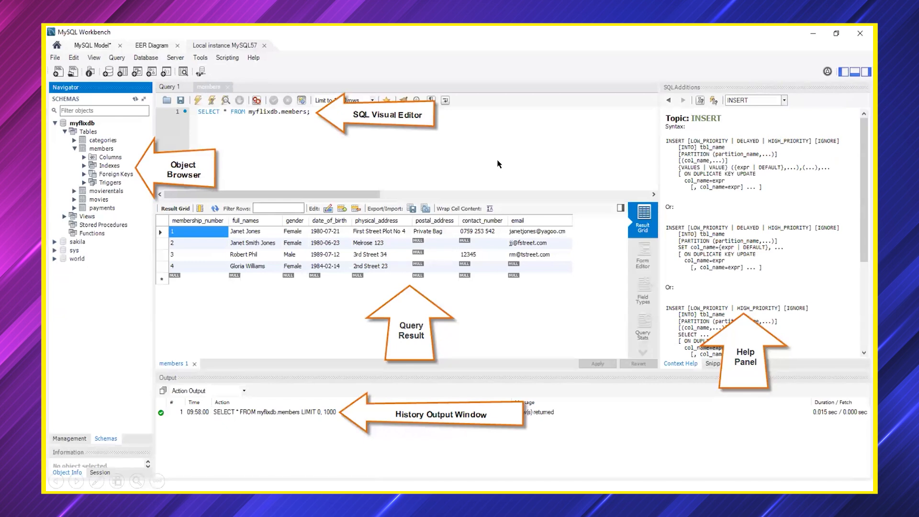
# Handwrite an underlined red 'SQL code' note beside the SQL editor on the slide.
pyautogui.moveTo(471, 104)
pyautogui.mouseDown()
pyautogui.moveTo(499, 114)
pyautogui.moveTo(466, 170)
pyautogui.mouseUp()
pyautogui.moveTo(351, 142); pyautogui.dragTo(332, 158)
pyautogui.click(372, 153)
pyautogui.moveTo(364, 147); pyautogui.dragTo(368, 161)
pyautogui.moveTo(376, 145)
pyautogui.mouseDown()
pyautogui.moveTo(390, 157)
pyautogui.moveTo(420, 154)
pyautogui.mouseUp()
pyautogui.moveTo(430, 148); pyautogui.dragTo(472, 145)
pyautogui.moveTo(342, 169); pyautogui.dragTo(446, 165)
pyautogui.moveTo(434, 90)
pyautogui.mouseDown()
pyautogui.moveTo(447, 103)
pyautogui.moveTo(438, 129)
pyautogui.mouseUp()
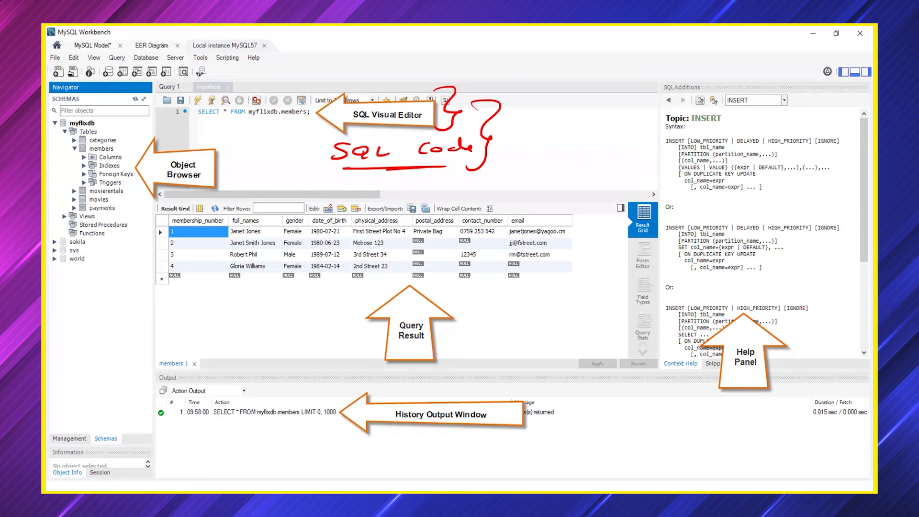
# Underline SQL Visual Editor, brace the result grid, strike out Query Result, and bracket the history output.
pyautogui.moveTo(361, 127); pyautogui.dragTo(398, 127)
pyautogui.moveTo(546, 206)
pyautogui.mouseDown()
pyautogui.moveTo(561, 204)
pyautogui.moveTo(577, 263)
pyautogui.moveTo(508, 318)
pyautogui.mouseUp()
pyautogui.moveTo(244, 205)
pyautogui.mouseDown()
pyautogui.moveTo(206, 258)
pyautogui.moveTo(216, 307)
pyautogui.mouseUp()
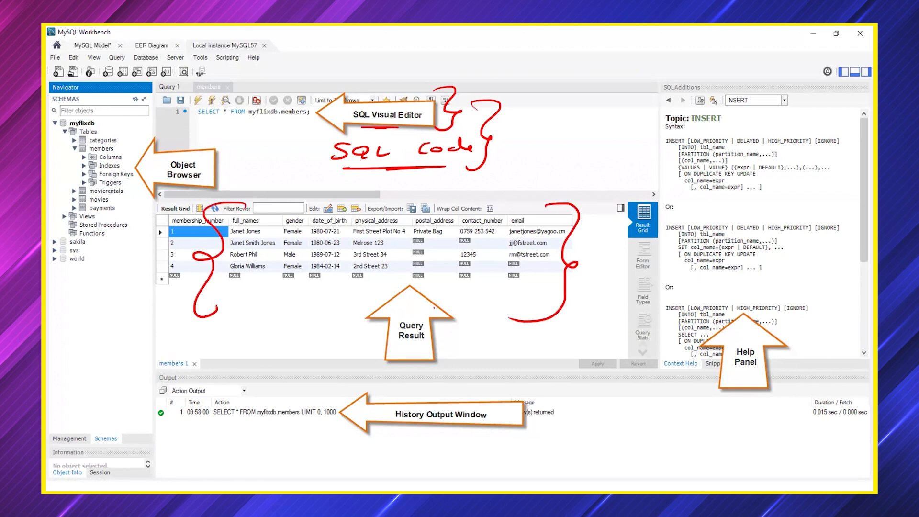
pyautogui.moveTo(368, 341); pyautogui.dragTo(444, 342)
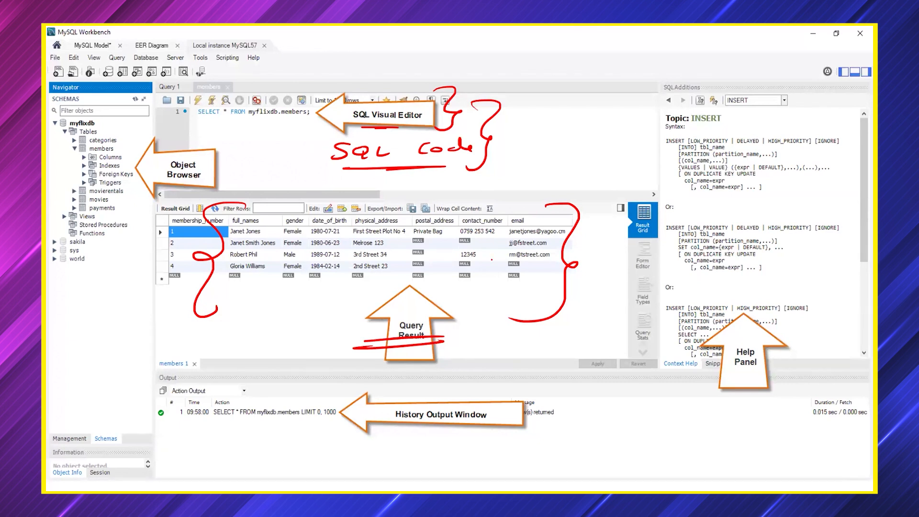
pyautogui.moveTo(342, 126)
pyautogui.mouseDown()
pyautogui.moveTo(417, 124)
pyautogui.moveTo(405, 131)
pyautogui.mouseUp()
pyautogui.moveTo(402, 344); pyautogui.dragTo(432, 341)
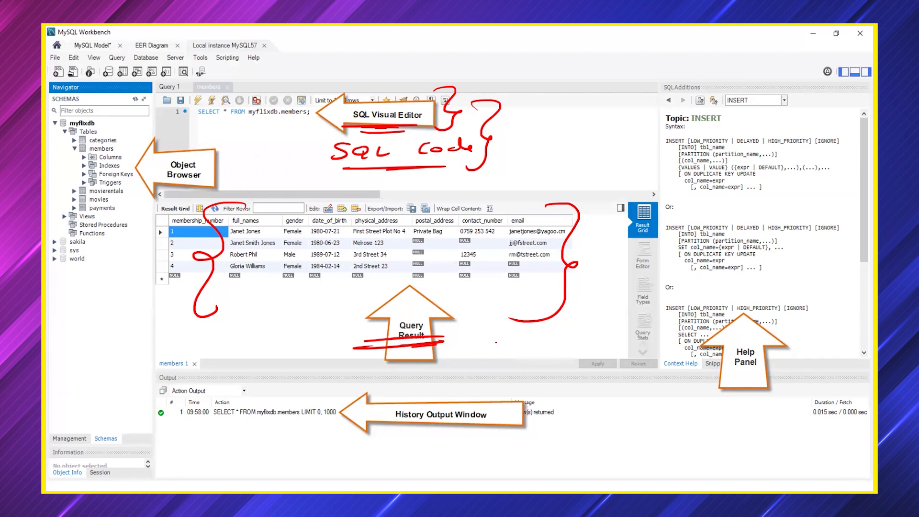
pyautogui.moveTo(542, 392)
pyautogui.mouseDown()
pyautogui.moveTo(554, 445)
pyautogui.moveTo(518, 457)
pyautogui.mouseUp()
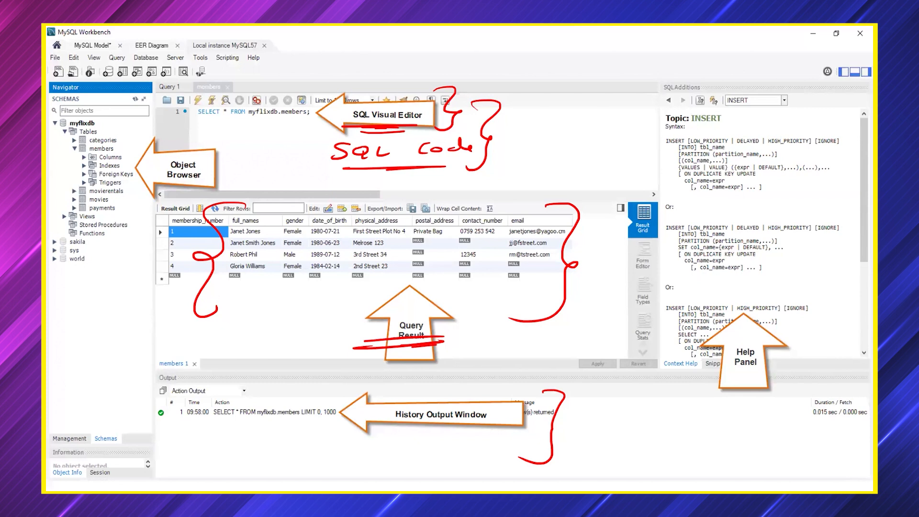
# Bracket and cross out the help panel in red, then show the SELECT syntax in Workbench help.
pyautogui.moveTo(823, 92)
pyautogui.mouseDown()
pyautogui.moveTo(850, 106)
pyautogui.moveTo(807, 317)
pyautogui.mouseUp()
pyautogui.moveTo(716, 371)
pyautogui.mouseDown()
pyautogui.moveTo(782, 368)
pyautogui.moveTo(712, 372)
pyautogui.mouseUp()
pyautogui.moveTo(725, 111)
pyautogui.mouseDown()
pyautogui.moveTo(776, 110)
pyautogui.moveTo(718, 113)
pyautogui.mouseUp()
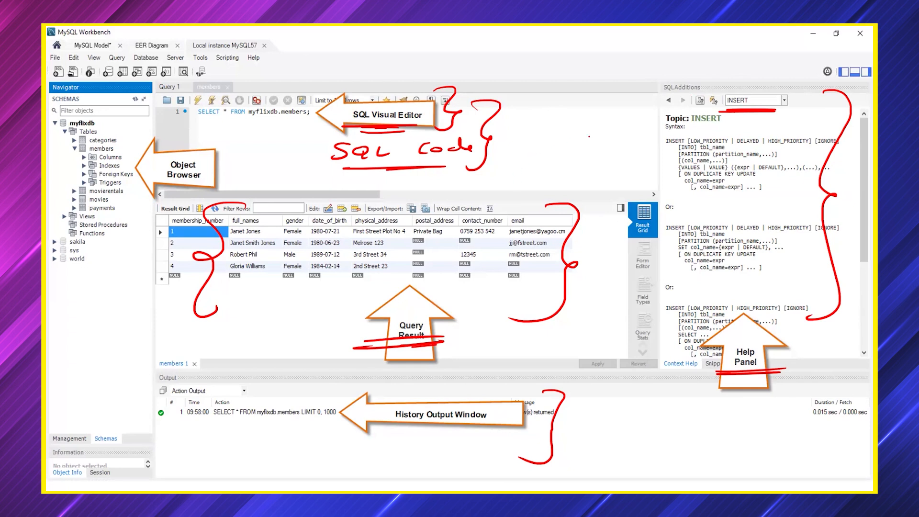
pyautogui.moveTo(663, 113); pyautogui.dragTo(827, 272)
pyautogui.moveTo(840, 90); pyautogui.dragTo(594, 289)
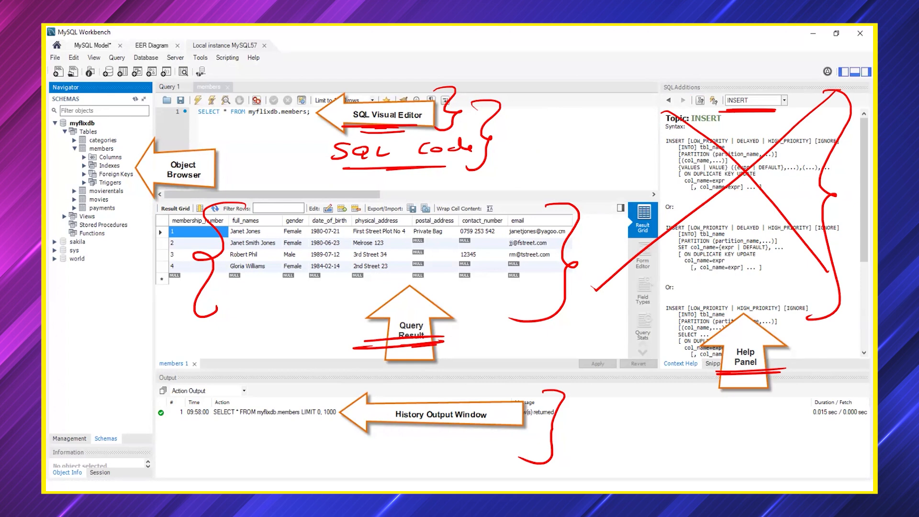
pyautogui.moveTo(661, 113); pyautogui.dragTo(778, 214)
pyautogui.moveTo(803, 141); pyautogui.dragTo(721, 192)
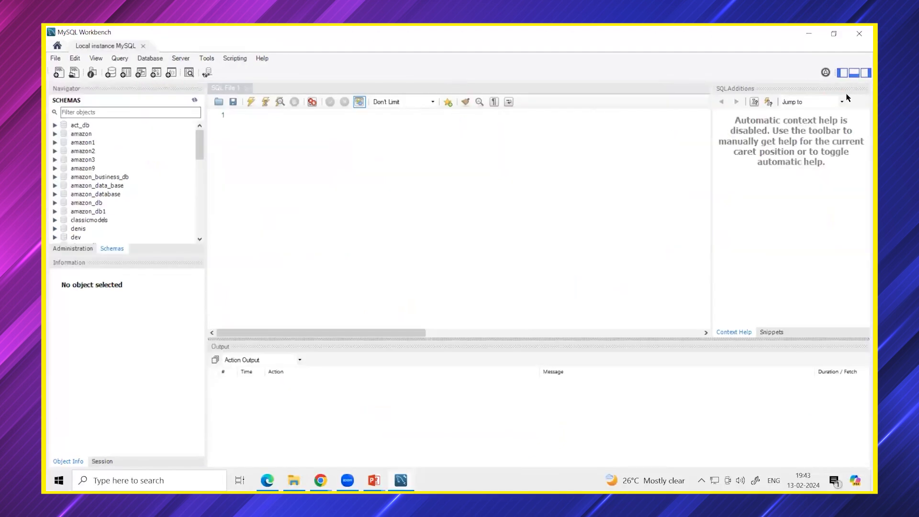
pyautogui.click(843, 102)
pyautogui.click(801, 120)
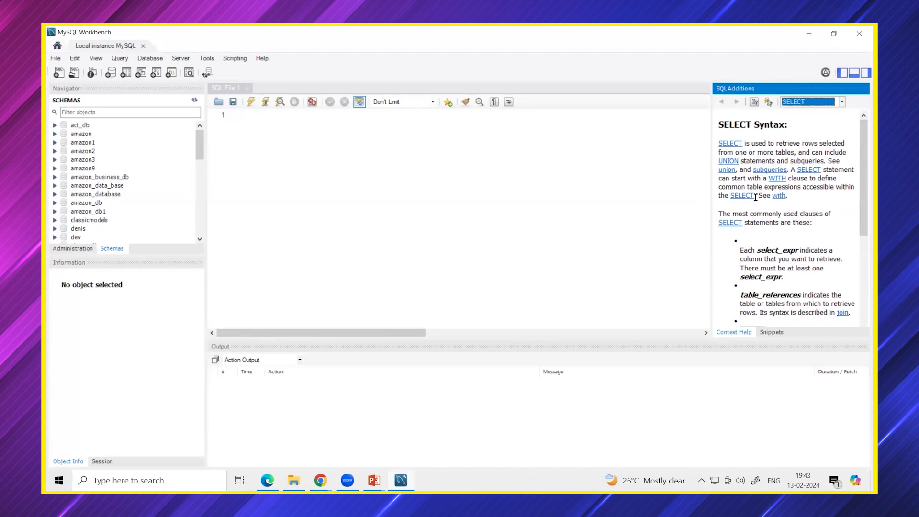
# Hide the help sidebar and type several lines of random test text into the SQL editor.
pyautogui.click(861, 73)
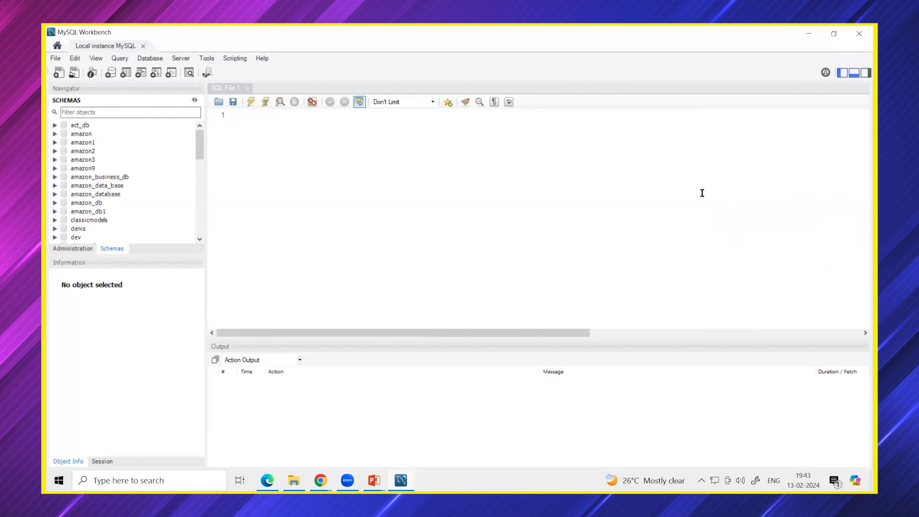
pyautogui.click(363, 188)
pyautogui.write('gsdgsgs[g;s')
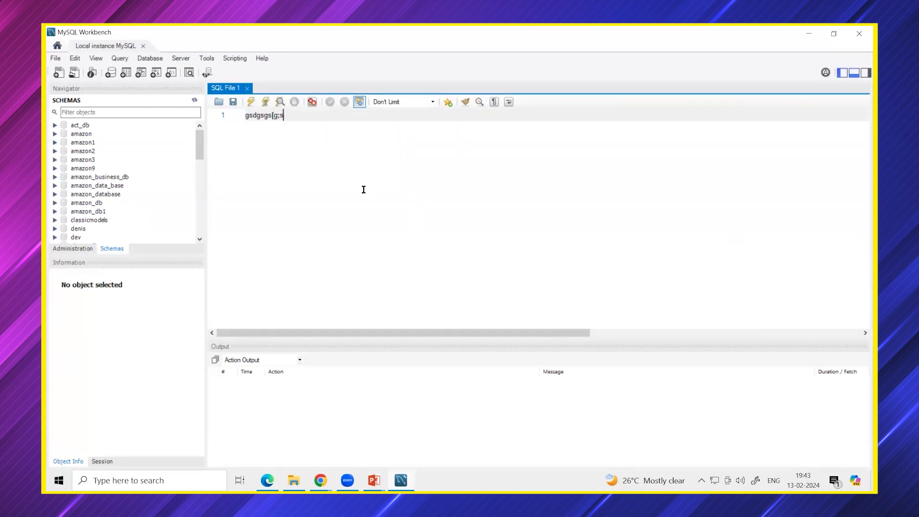
pyautogui.press('Return')
pyautogui.press('Return')
pyautogui.press('Return')
pyautogui.write('fs')
pyautogui.press('Return')
pyautogui.write("'")
pyautogui.press('Return')
pyautogui.write('saf')
pyautogui.press('Return')
pyautogui.write('afaf')
# Add one more test line, then select all the editor text and delete it.
pyautogui.press('Return')
pyautogui.write('ahsd]g\\e\\')
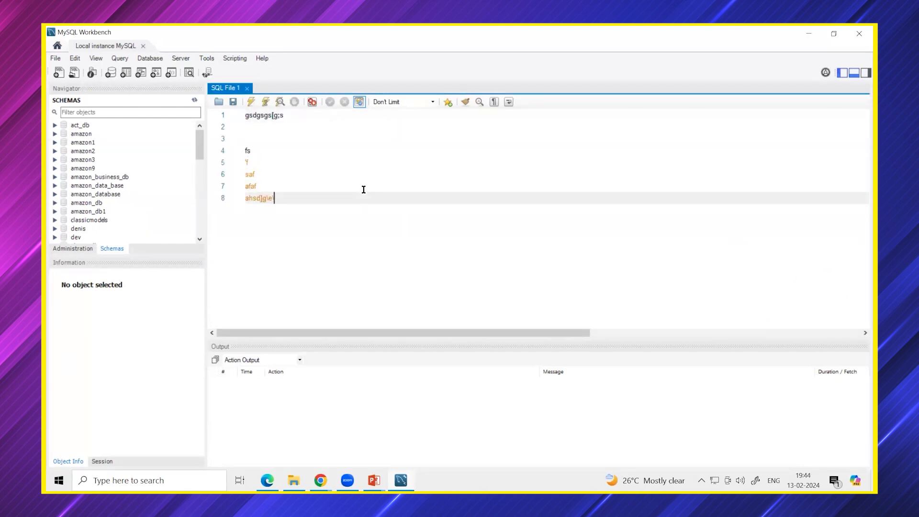
pyautogui.press('Return')
pyautogui.press('Return')
pyautogui.press('Return')
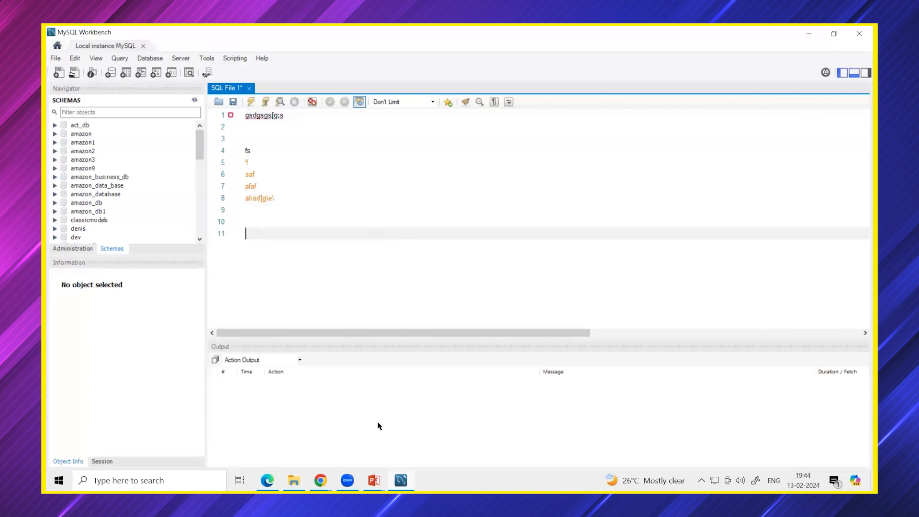
pyautogui.moveTo(302, 232); pyautogui.dragTo(236, 118)
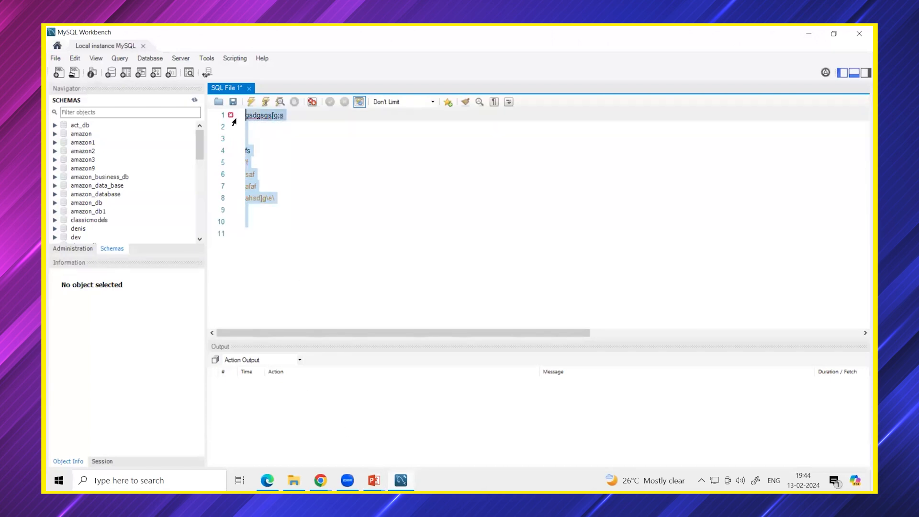
pyautogui.press('BackSpace')
# Switch back to the slide show, advance past the last slide, and discard the ink annotations.
pyautogui.hotkey('alt', 'Tab')
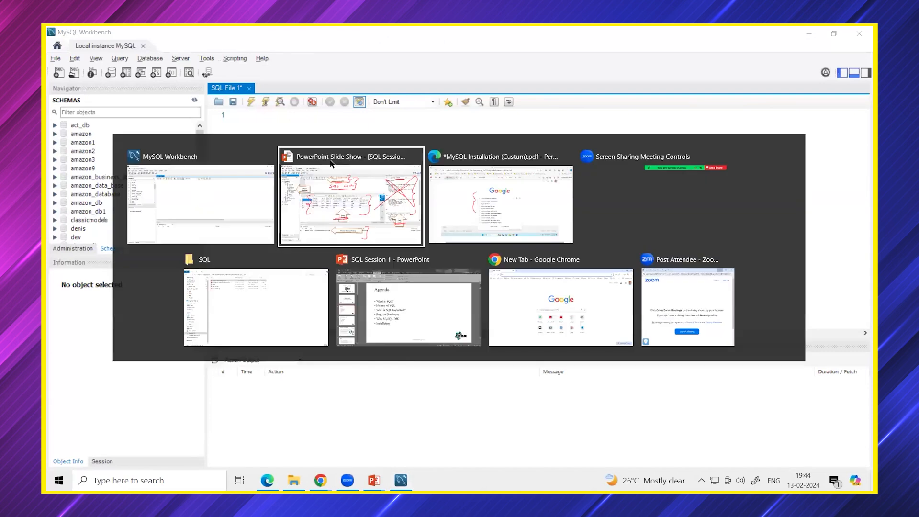
pyautogui.press('Right')
pyautogui.press('Right')
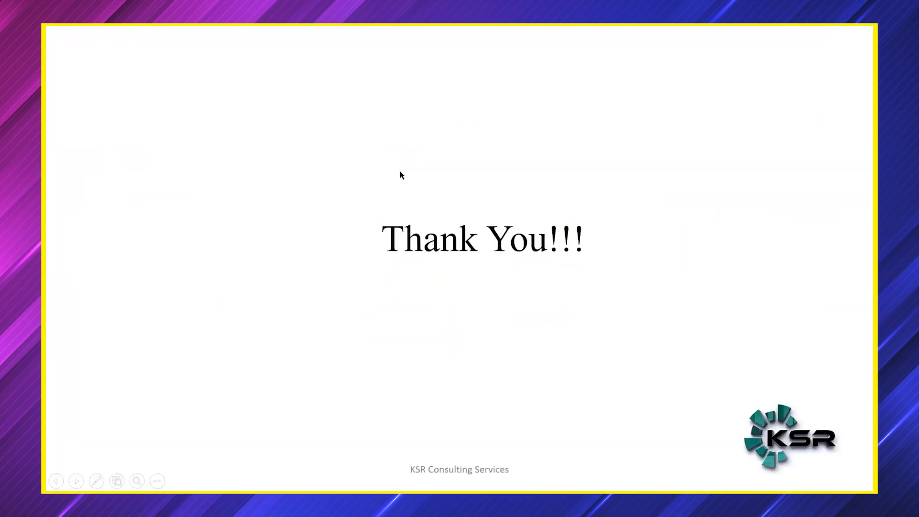
pyautogui.press('Escape')
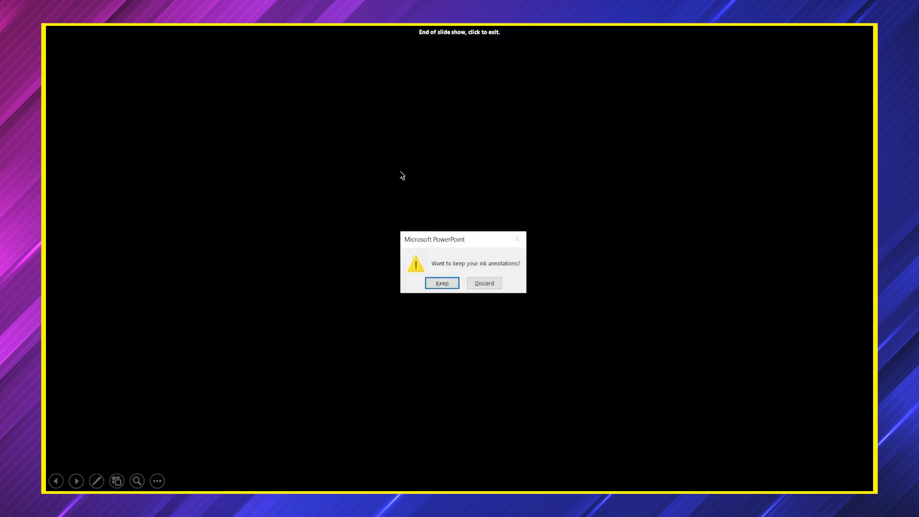
pyautogui.click(490, 285)
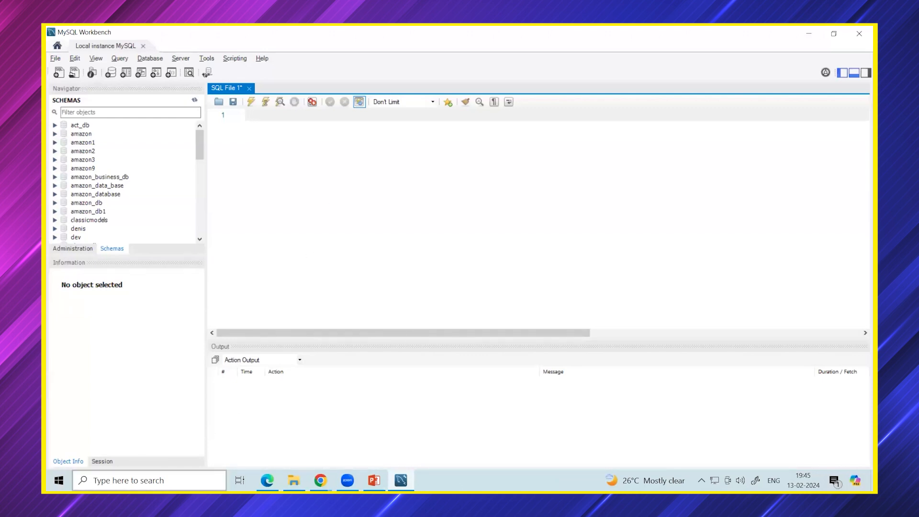
pyautogui.click(138, 480)
pyautogui.write('ex')
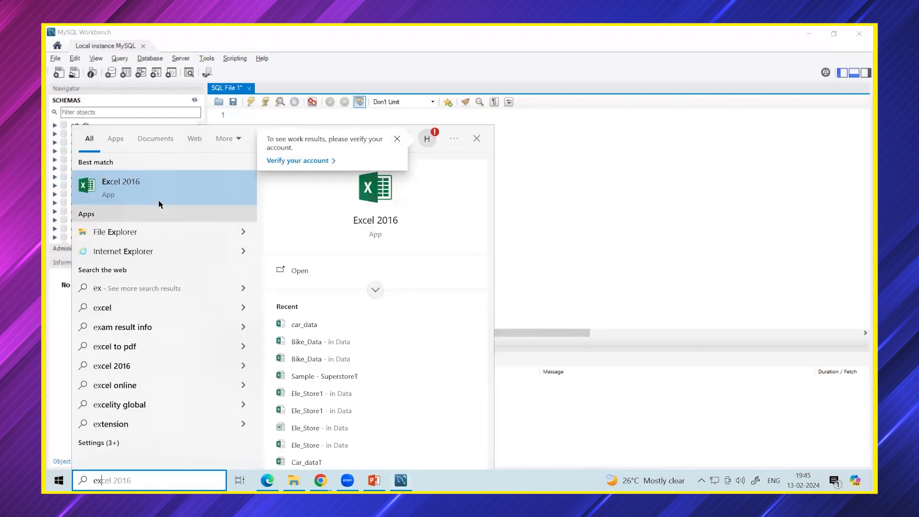
pyautogui.click(151, 185)
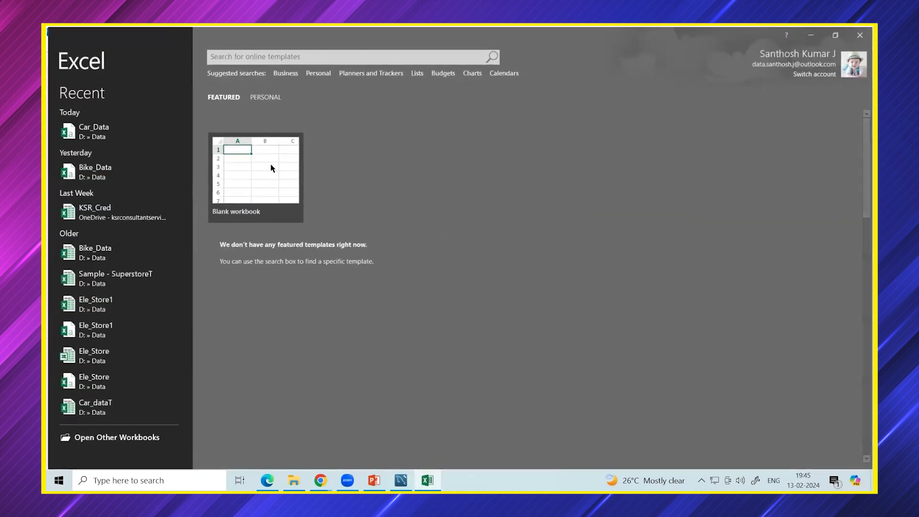
pyautogui.click(271, 167)
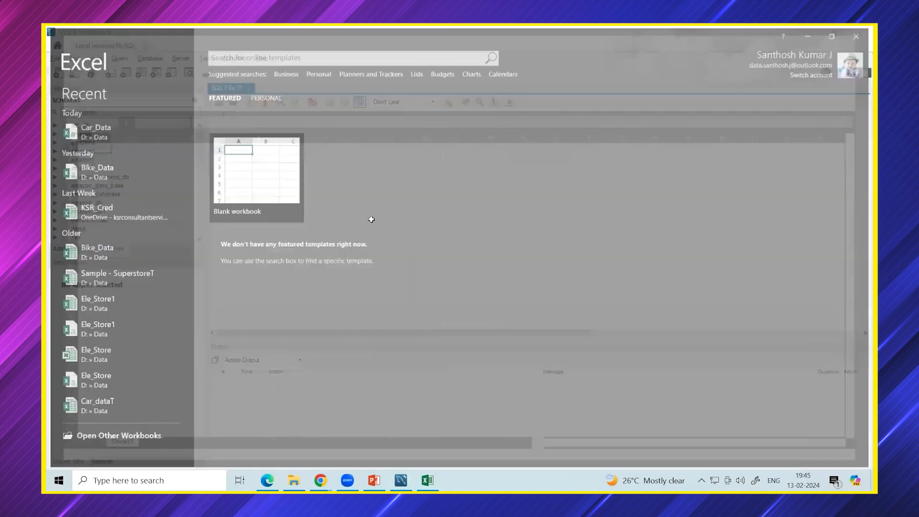
pyautogui.scroll(5, 367, 241)
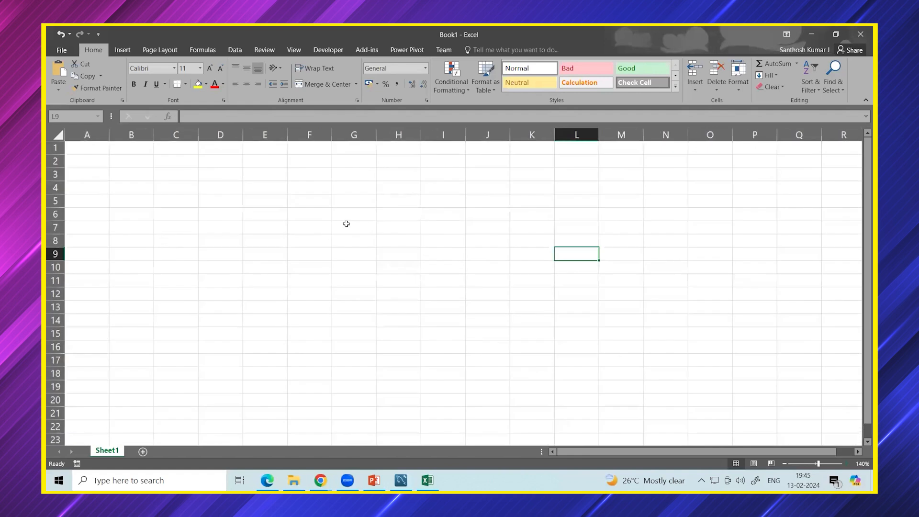
pyautogui.click(346, 214)
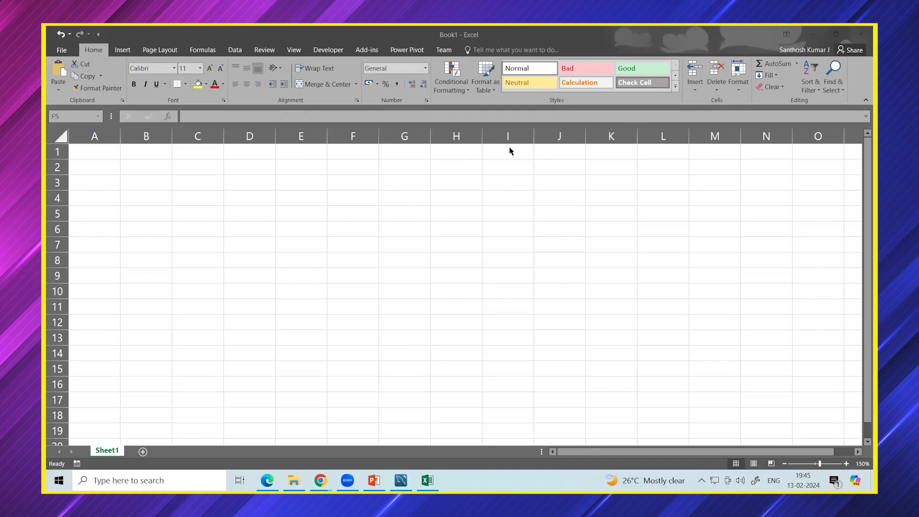
pyautogui.doubleClick(359, 233)
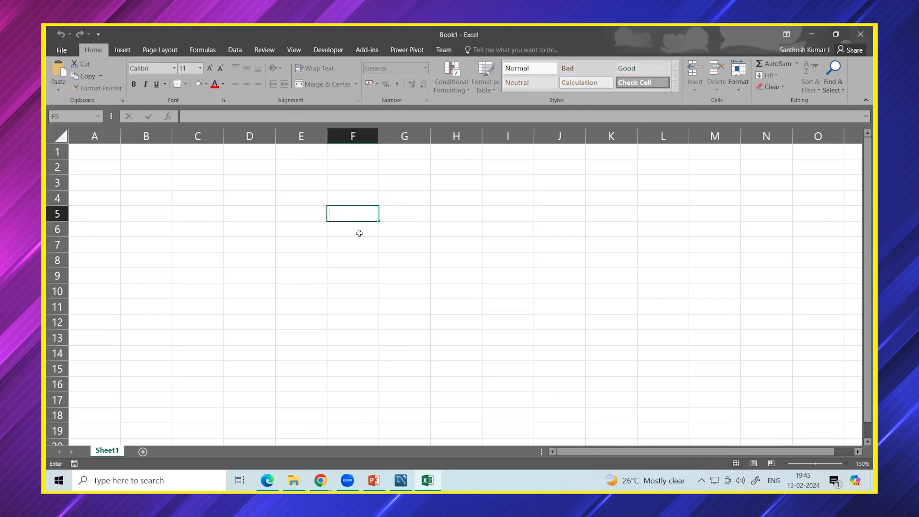
pyautogui.press('Return')
pyautogui.press('Return')
pyautogui.click(353, 232)
pyautogui.write('Student Name')
pyautogui.click(416, 225)
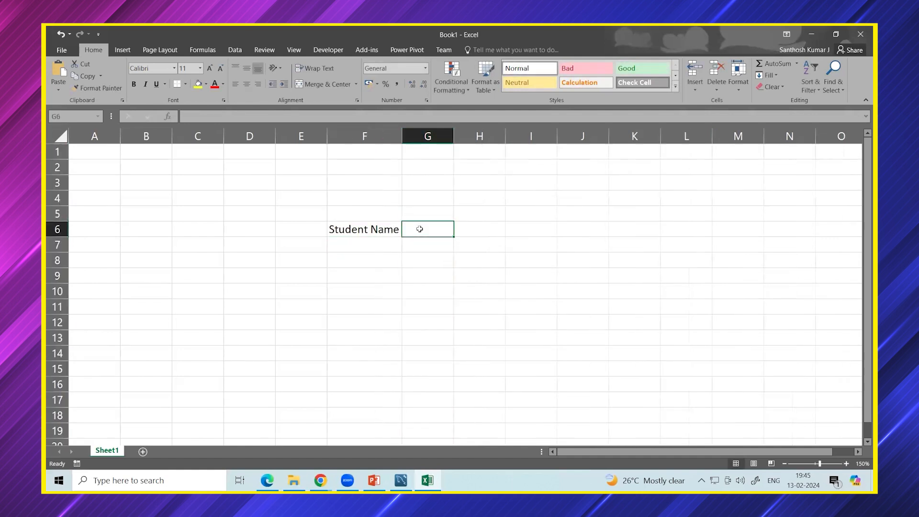
pyautogui.write('Student Phno')
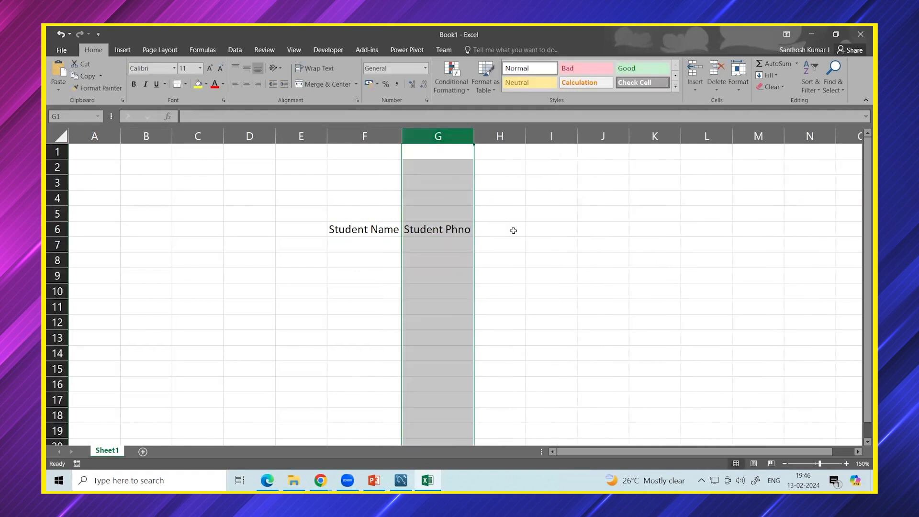
pyautogui.click(511, 230)
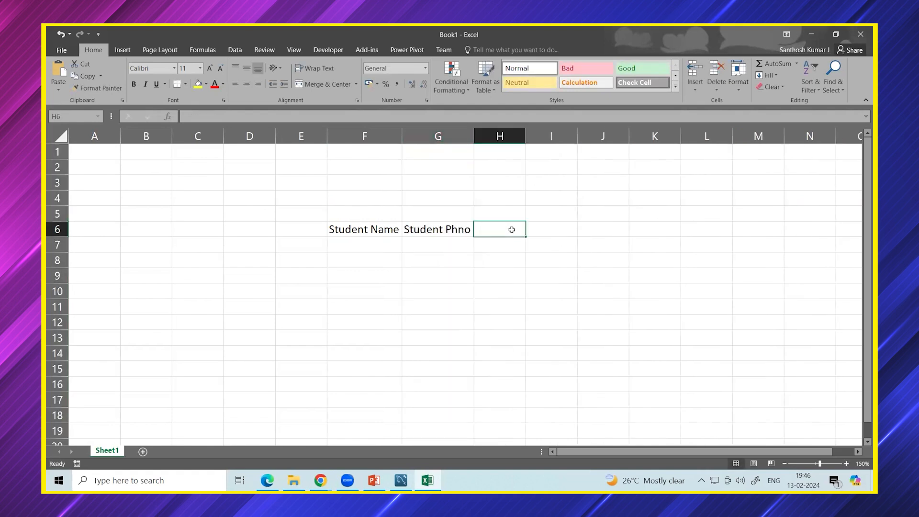
pyautogui.write('Student Email')
pyautogui.doubleClick(525, 137)
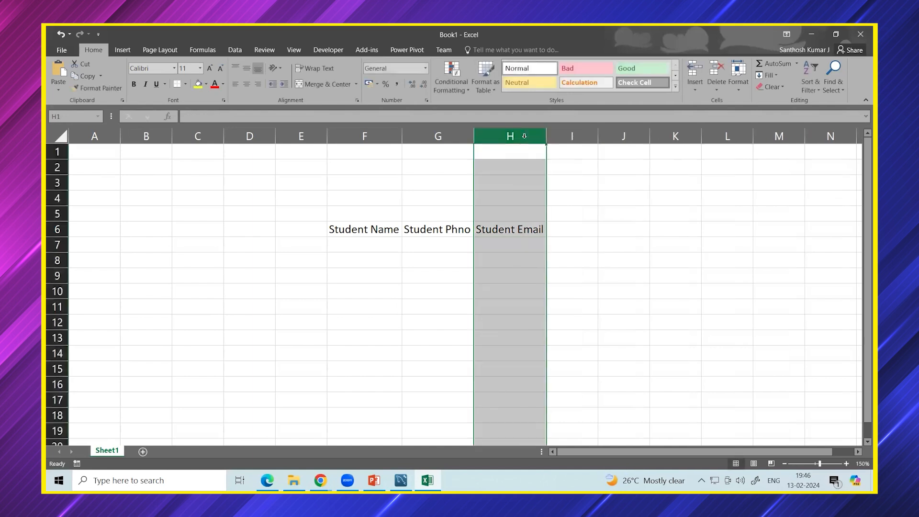
pyautogui.click(572, 242)
pyautogui.moveTo(357, 231); pyautogui.dragTo(479, 230)
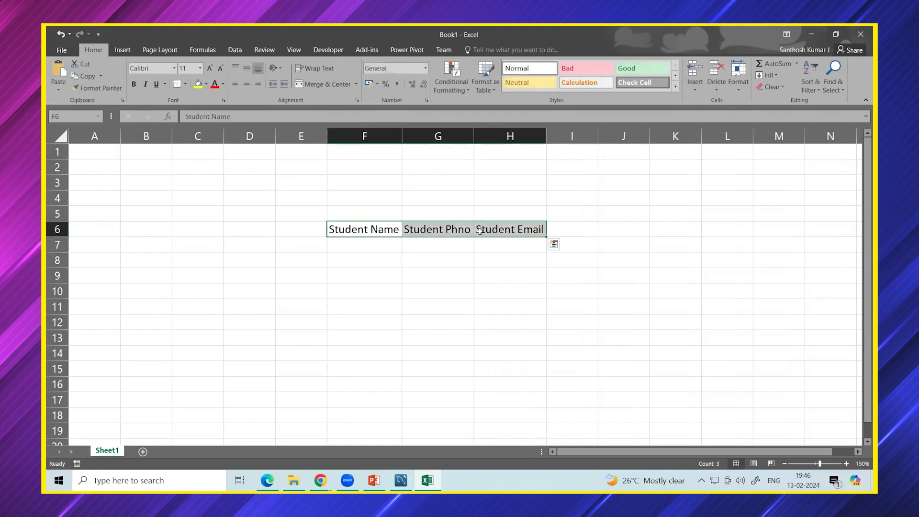
pyautogui.press('Delete')
pyautogui.click(260, 232)
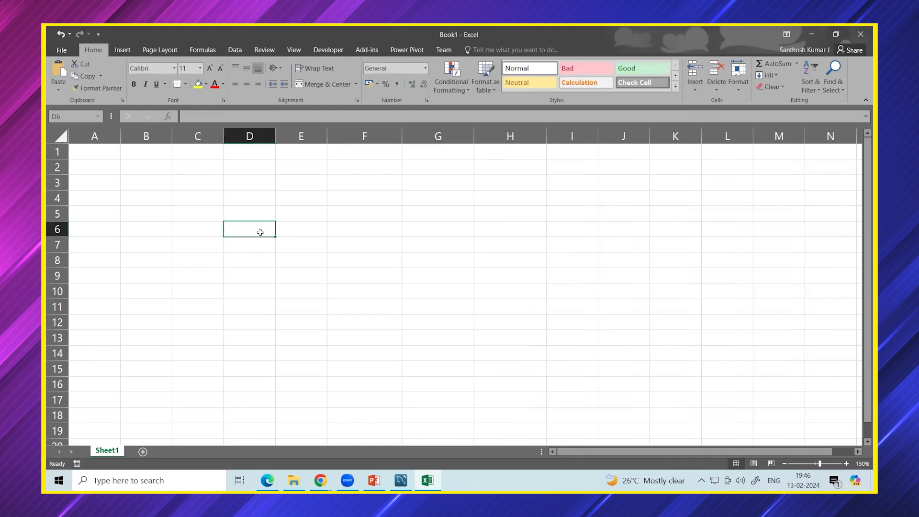
# Enter headers Custumer Name, Custumer Phno, Custumer Age, Custumer Location in D6:G6, auto-fitting each column.
pyautogui.write('Custumer Name')
pyautogui.doubleClick(276, 136)
pyautogui.click(332, 223)
pyautogui.write('Custumer')
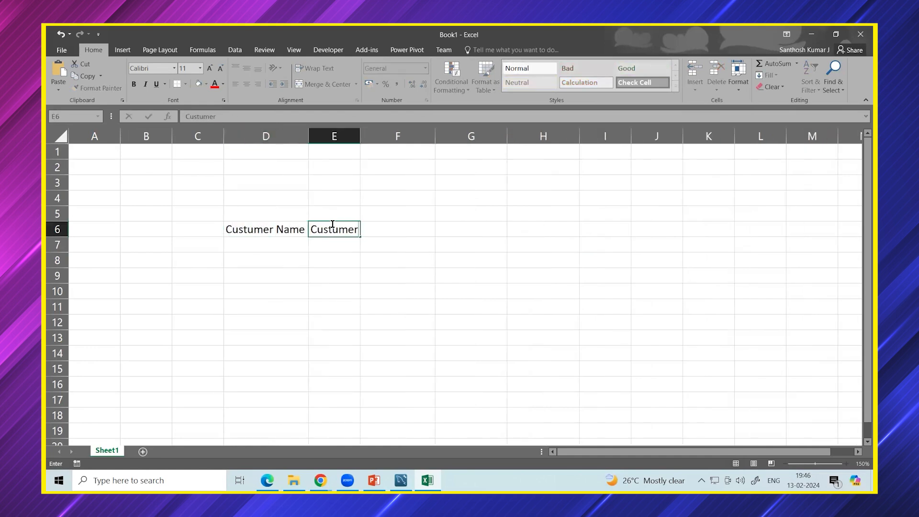
pyautogui.write(' Phno')
pyautogui.doubleClick(360, 136)
pyautogui.click(418, 233)
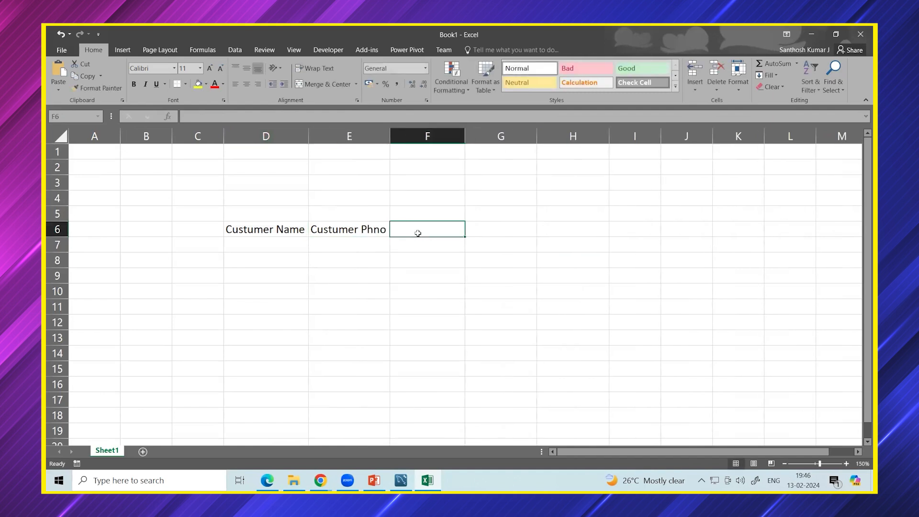
pyautogui.write('C')
pyautogui.write('ustumer Age')
pyautogui.click(510, 228)
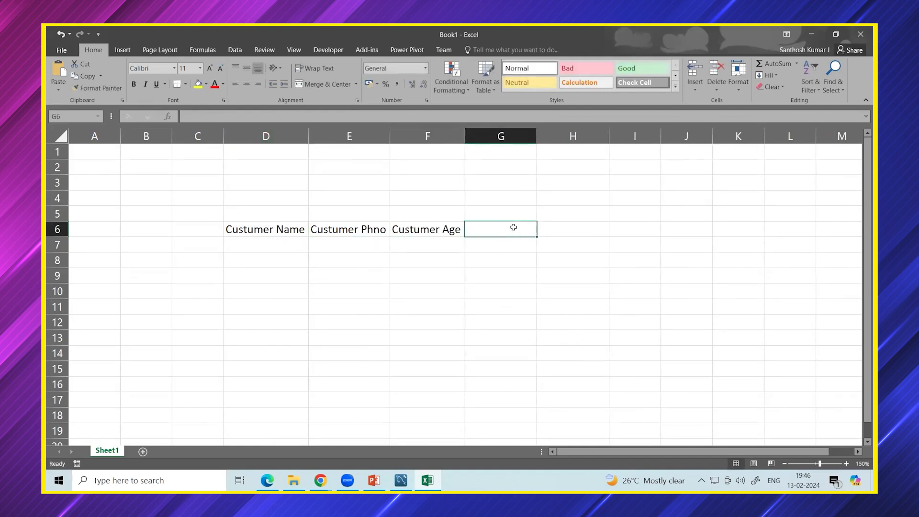
pyautogui.write('C')
pyautogui.write('ustumer Location')
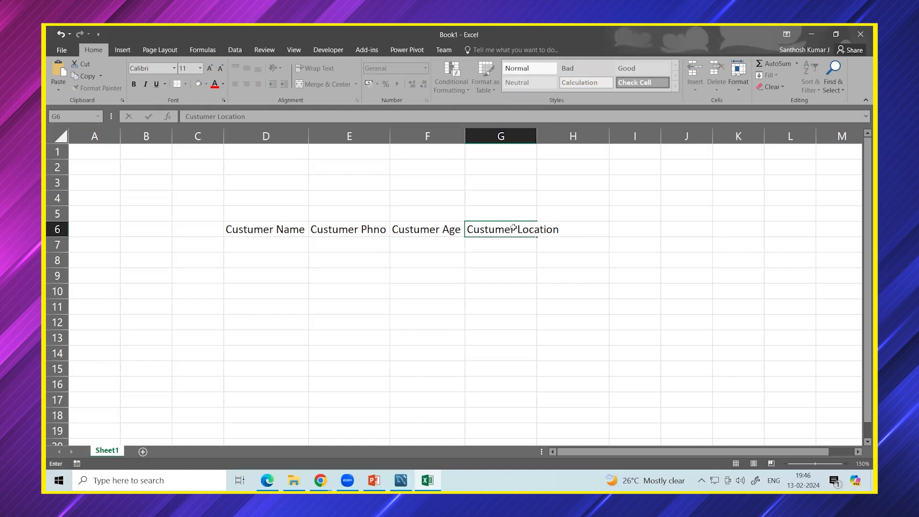
pyautogui.doubleClick(537, 136)
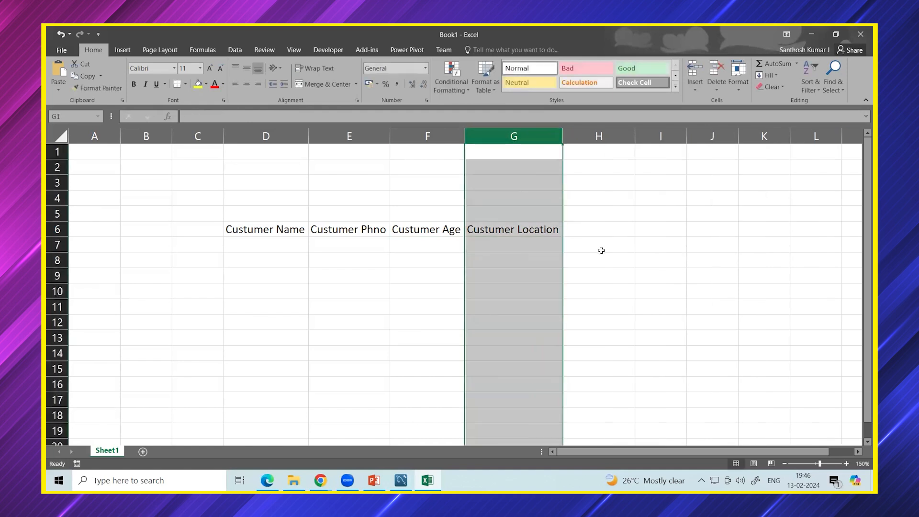
# Put an outside border around the table area D6:G14.
pyautogui.click(628, 260)
pyautogui.moveTo(306, 234); pyautogui.dragTo(505, 358)
pyautogui.click(185, 84)
pyautogui.click(205, 179)
pyautogui.click(301, 230)
# Fill the header row D6:G6 green.
pyautogui.moveTo(306, 229); pyautogui.dragTo(550, 231)
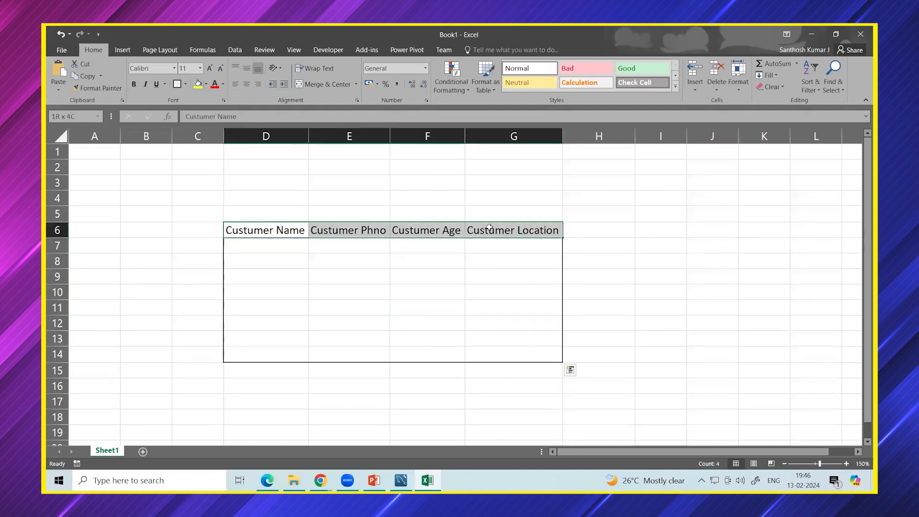
pyautogui.click(206, 83)
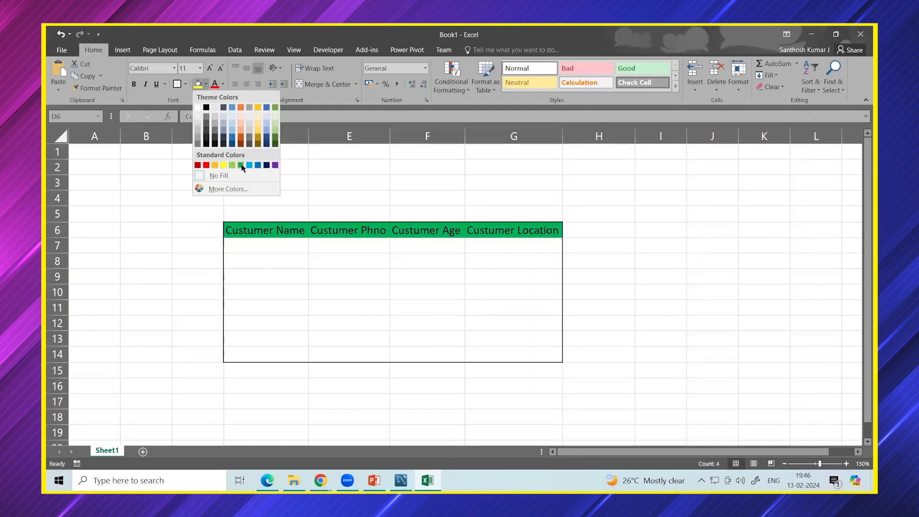
pyautogui.click(241, 164)
pyautogui.click(288, 276)
pyautogui.click(636, 298)
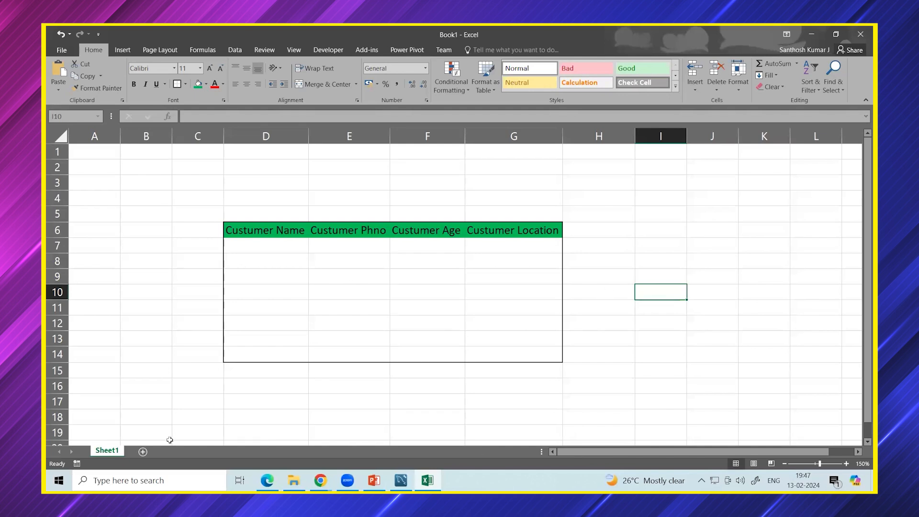
# Add a new sheet and rename it 'Bad Design'.
pyautogui.click(143, 451)
pyautogui.rightClick(140, 451)
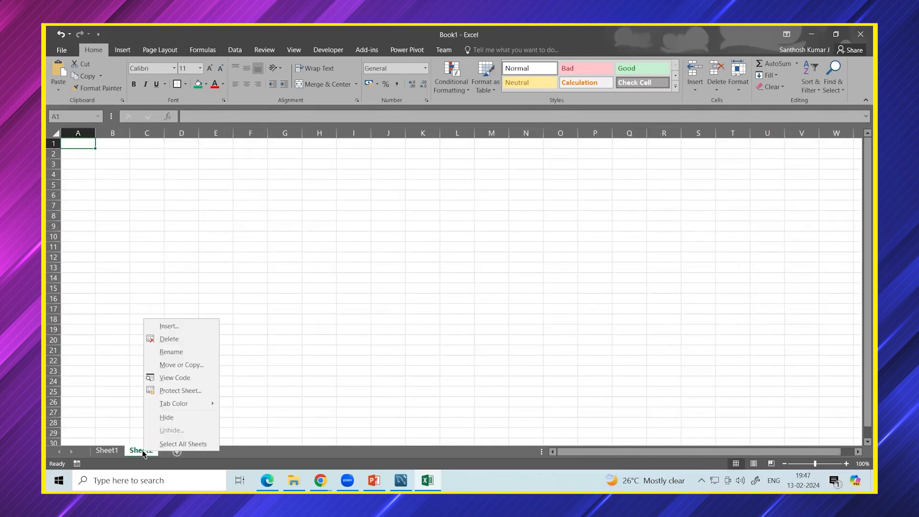
pyautogui.click(172, 351)
pyautogui.write('Bad Design')
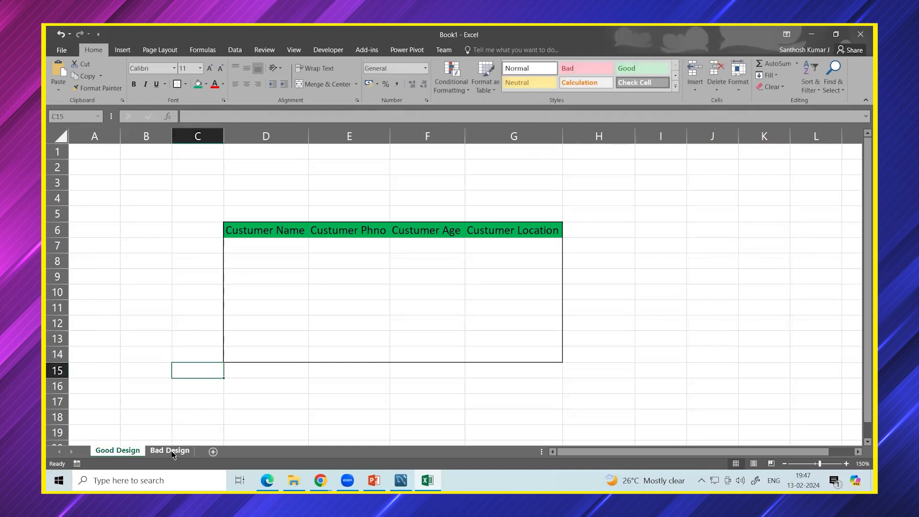
pyautogui.click(169, 450)
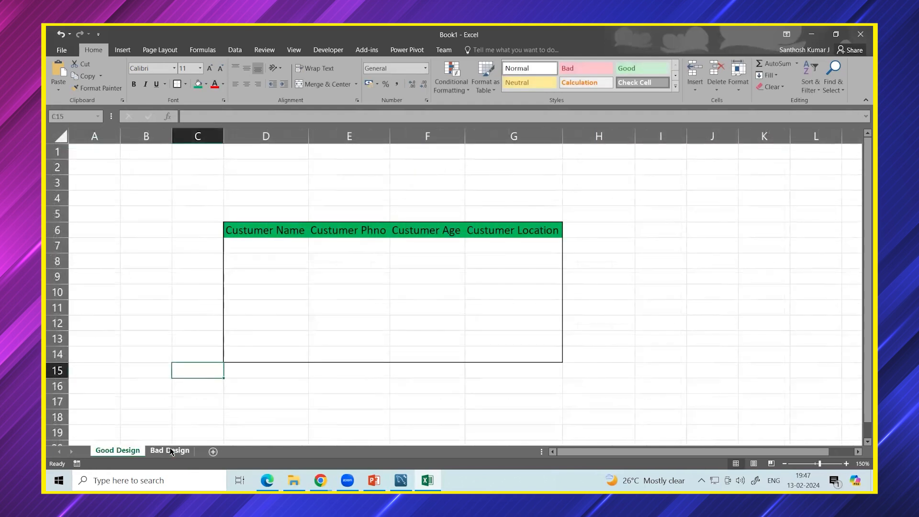
# On Bad Design, type 'Custumer Nam' into D6 and fit column D to it.
pyautogui.click(179, 451)
pyautogui.scroll(5, 255, 260)
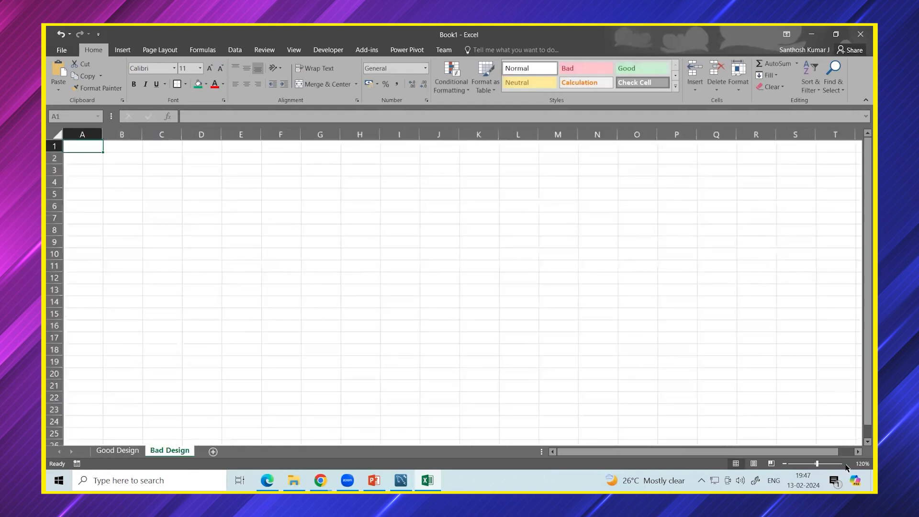
pyautogui.click(250, 230)
pyautogui.write('Custumer Nam,')
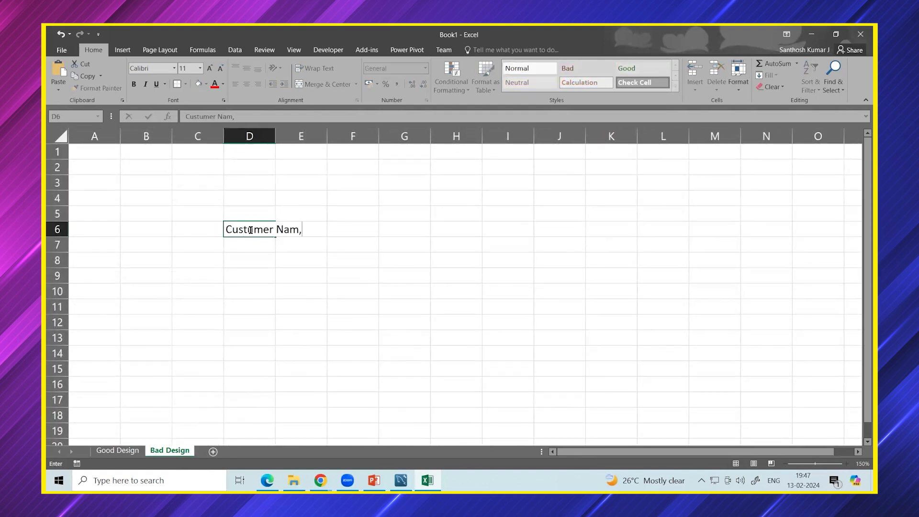
pyautogui.press('BackSpace')
pyautogui.doubleClick(276, 135)
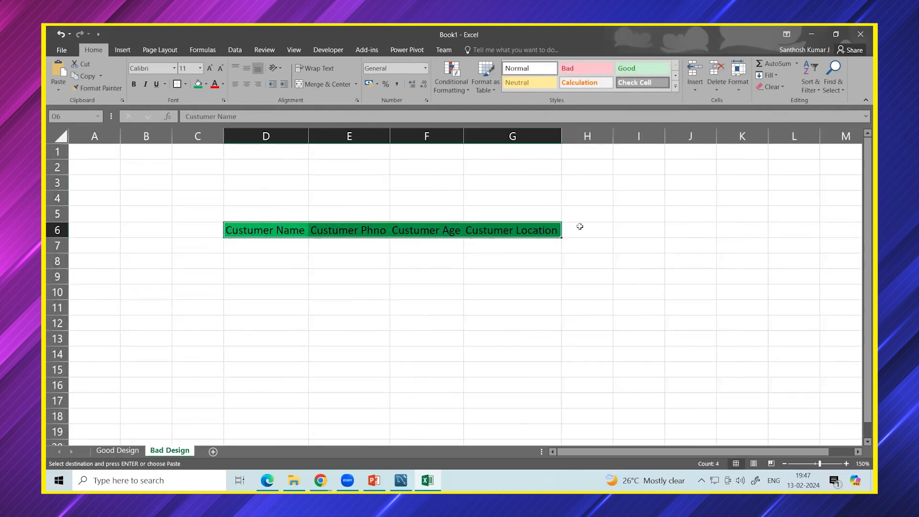
# Add Product and Price headers in H6:I6 and fit column H.
pyautogui.click(581, 226)
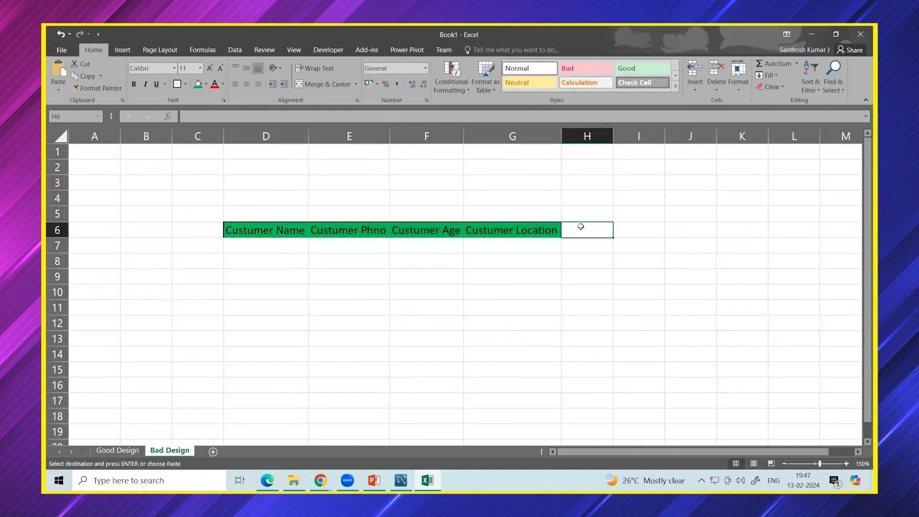
pyautogui.write('Product')
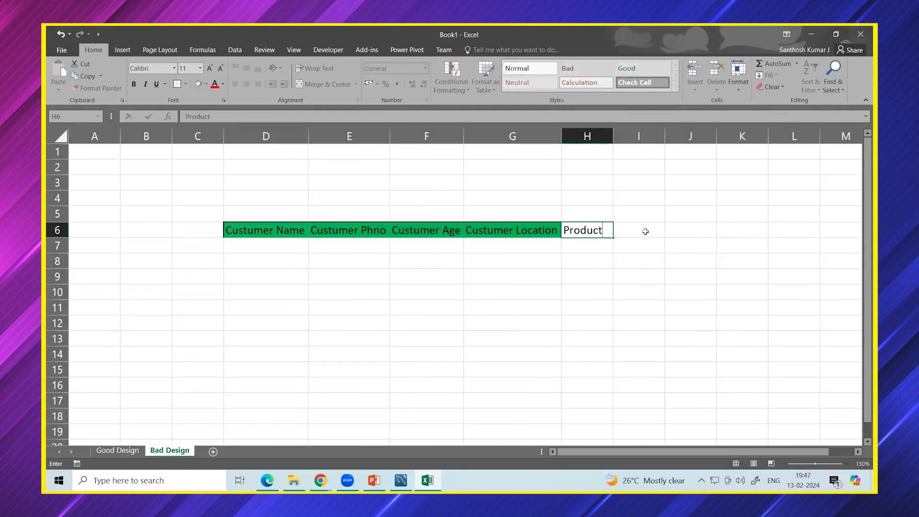
pyautogui.click(645, 231)
pyautogui.write('P')
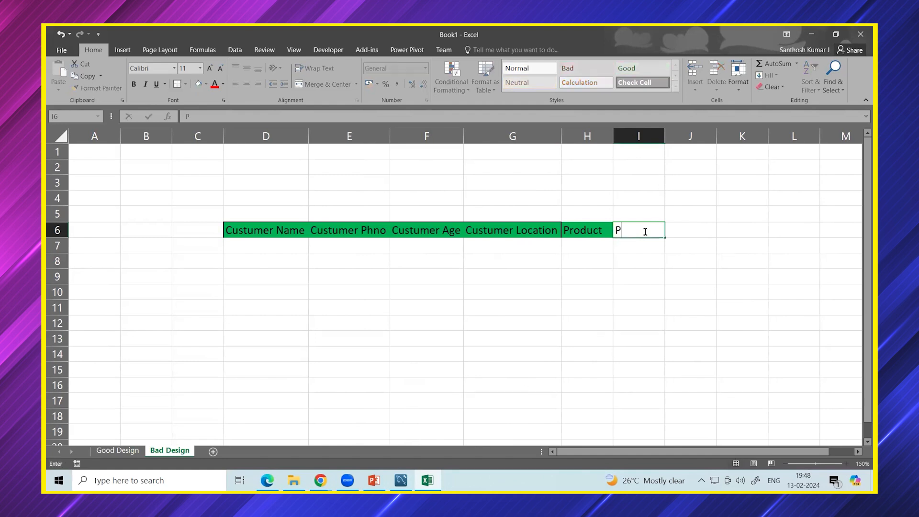
pyautogui.write('rice')
pyautogui.press('Tab')
pyautogui.doubleClick(613, 137)
pyautogui.click(628, 261)
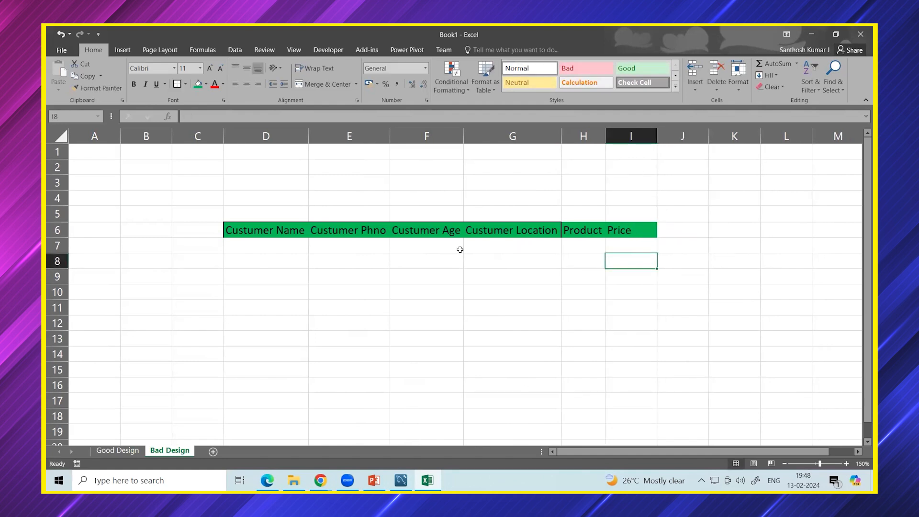
# Check each header in row 6, then add a Discount header in J6.
pyautogui.click(240, 230)
pyautogui.click(317, 225)
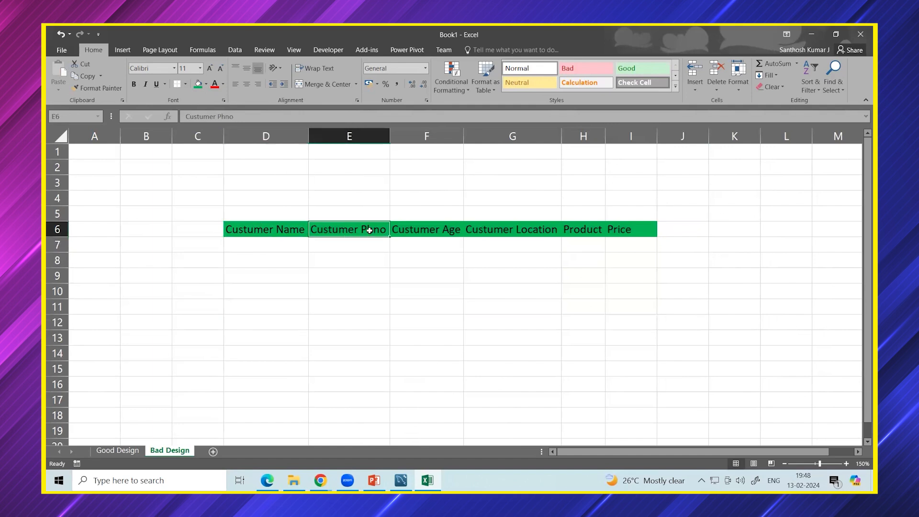
pyautogui.click(415, 230)
pyautogui.click(481, 230)
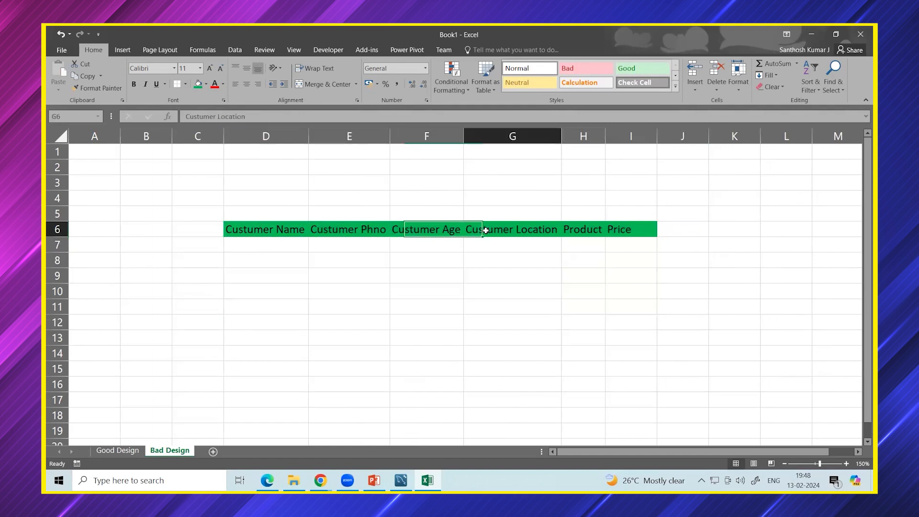
pyautogui.click(592, 230)
pyautogui.click(619, 231)
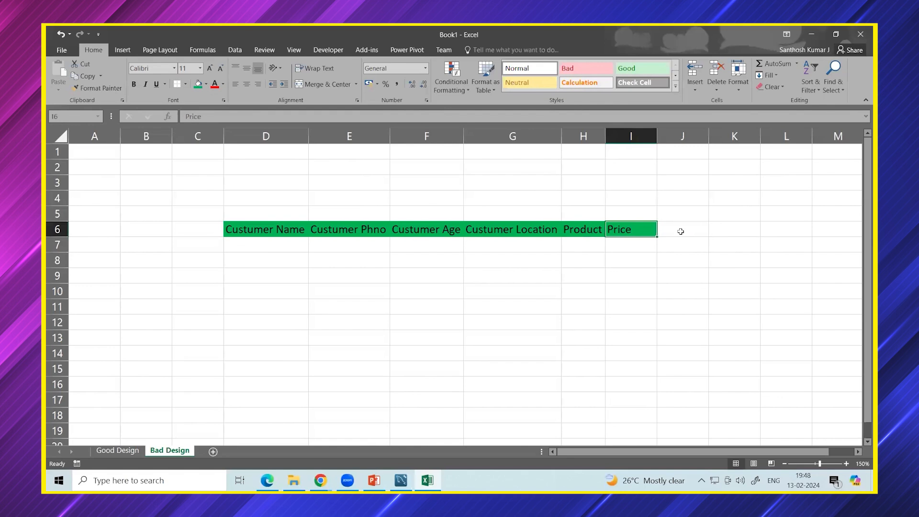
pyautogui.click(679, 231)
pyautogui.write('Discount')
pyautogui.press('Return')
pyautogui.click(265, 245)
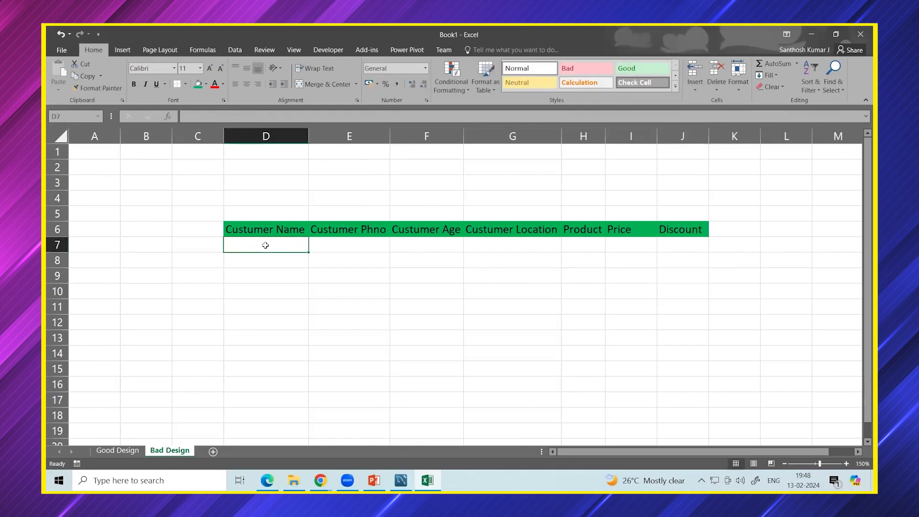
# Enter the customer's name, phone number, age 28 and location Bangalore in D7:G7.
pyautogui.write('Santhosh')
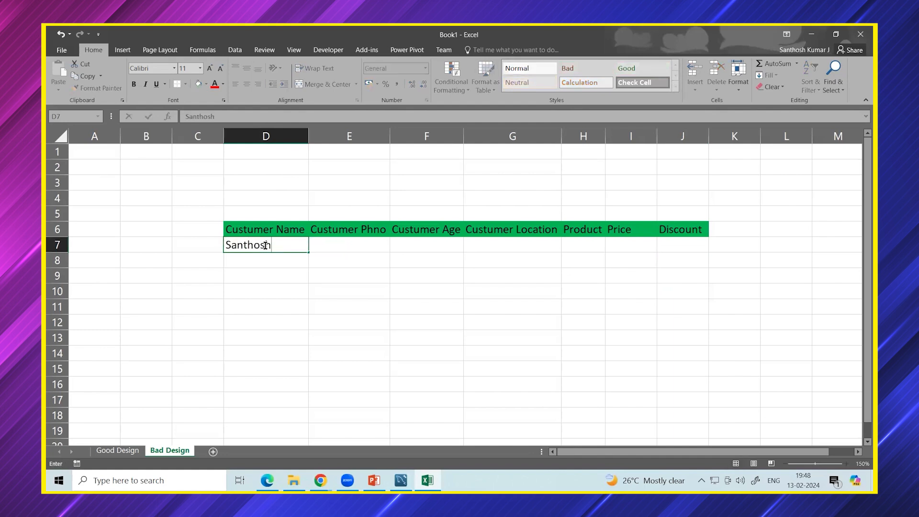
pyautogui.click(321, 247)
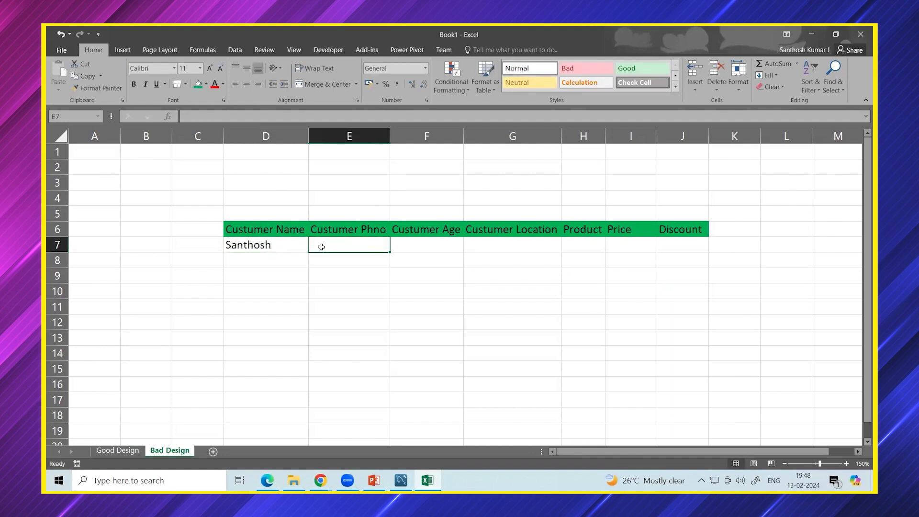
pyautogui.write('1212121212')
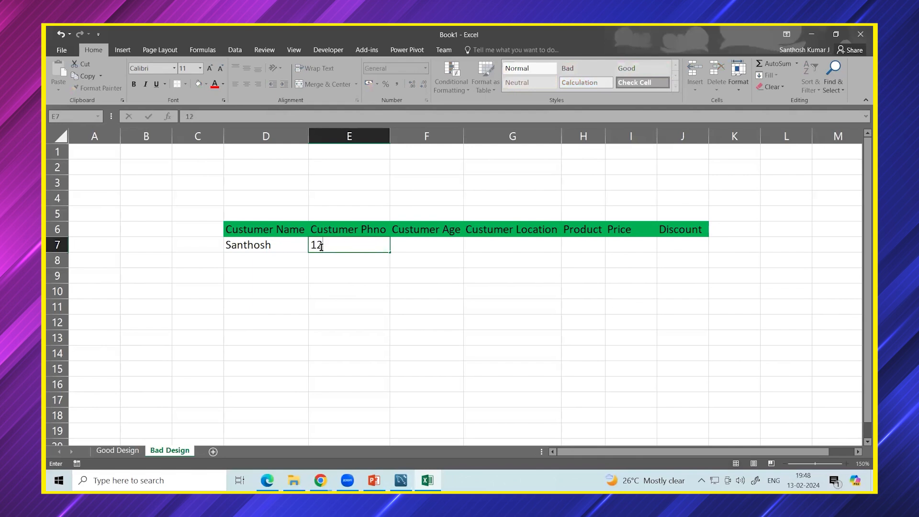
pyautogui.click(423, 248)
pyautogui.write('2')
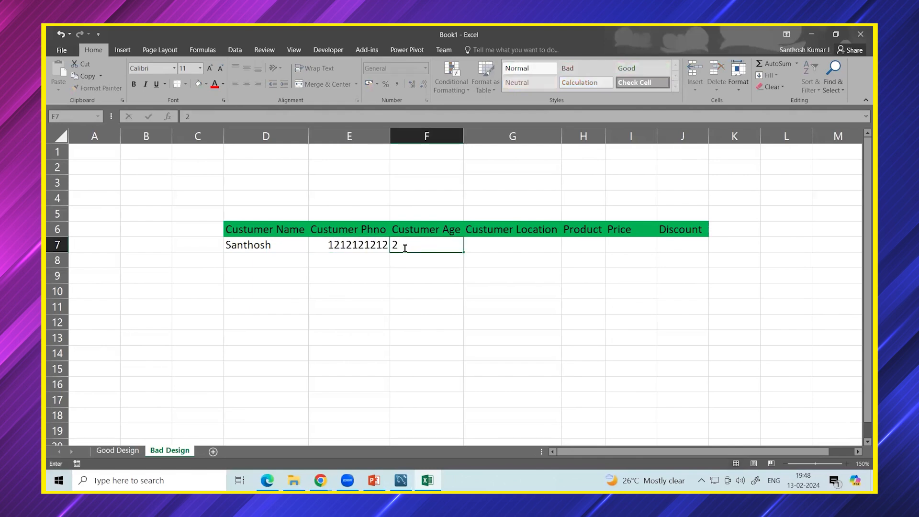
pyautogui.write('8')
pyautogui.click(479, 245)
pyautogui.write('Bangalore')
pyautogui.click(538, 260)
# Enter product Laptop, price 95,000 and discount 1000 in H7:J7.
pyautogui.click(570, 250)
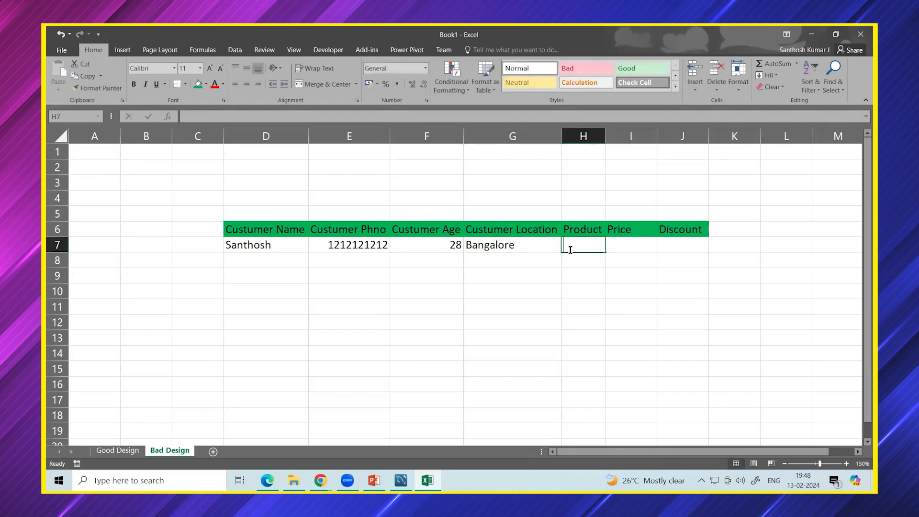
pyautogui.write('Laptop')
pyautogui.press('Tab')
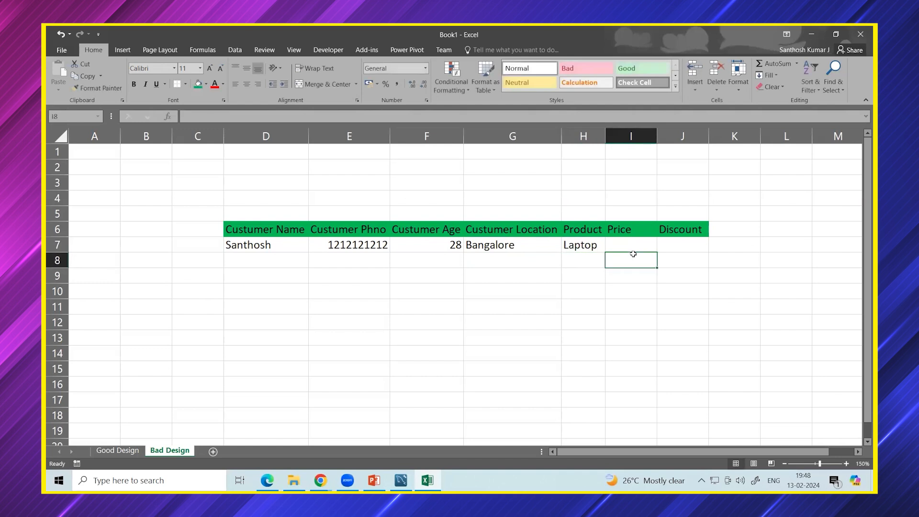
pyautogui.write('95')
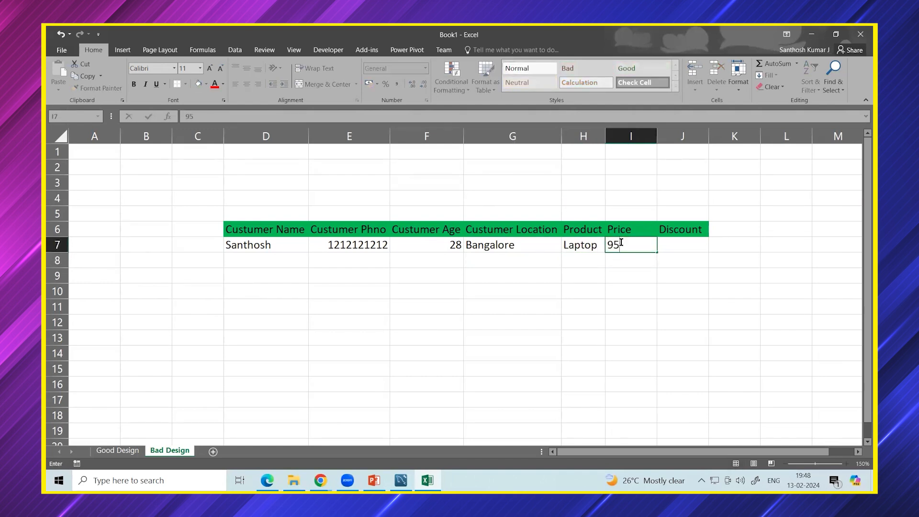
pyautogui.write(',000')
pyautogui.press('Tab')
pyautogui.write('1000')
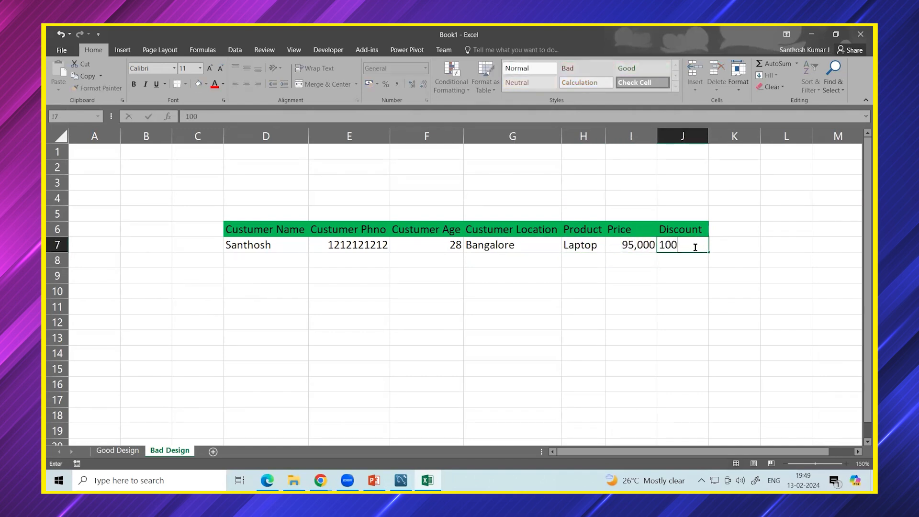
pyautogui.click(687, 272)
# Apply an outside border around the table area D6:J16.
pyautogui.moveTo(248, 230); pyautogui.dragTo(684, 385)
pyautogui.click(185, 85)
pyautogui.click(203, 187)
pyautogui.click(200, 271)
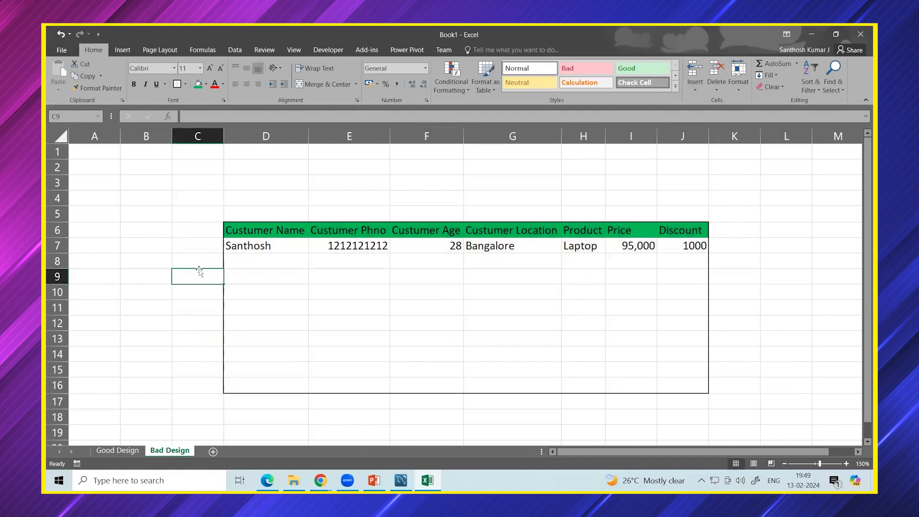
# Fill row 8 with the same customer's name and Headphones at 3950, discount 49, autofitting column H.
pyautogui.click(267, 252)
pyautogui.click(253, 264)
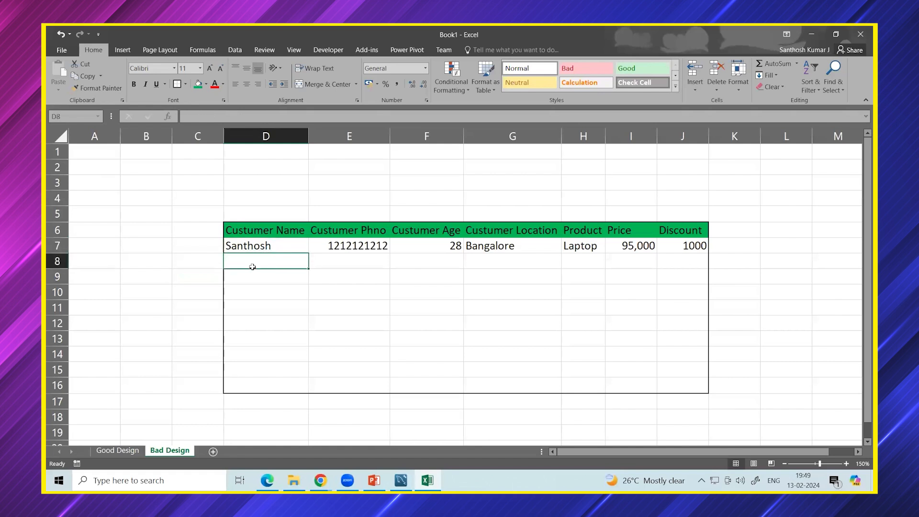
pyautogui.write('Santhosh')
pyautogui.click(341, 262)
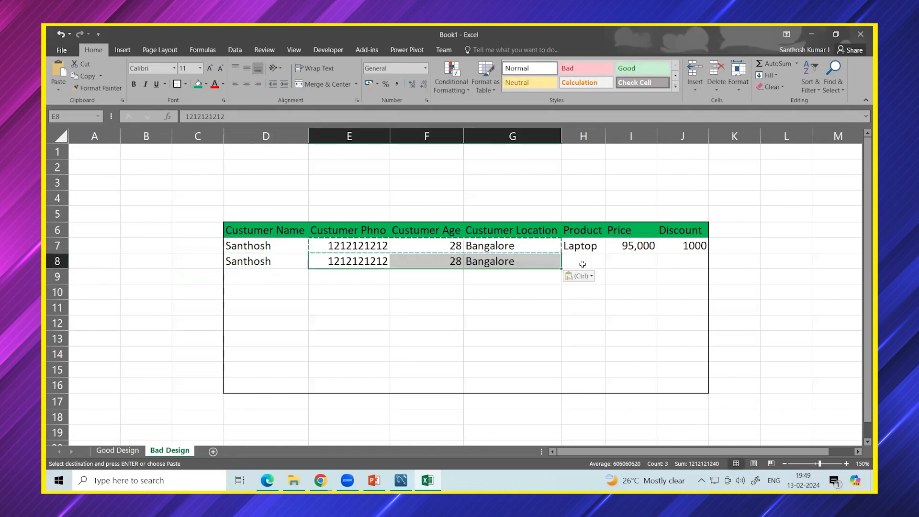
pyautogui.click(582, 263)
pyautogui.write('Headphones')
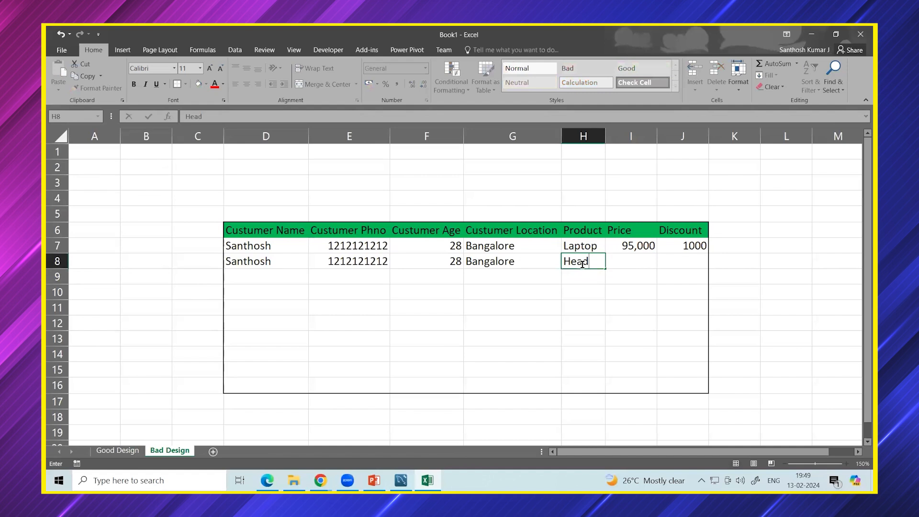
pyautogui.click(583, 136)
pyautogui.doubleClick(605, 136)
pyautogui.click(663, 258)
pyautogui.write('3950')
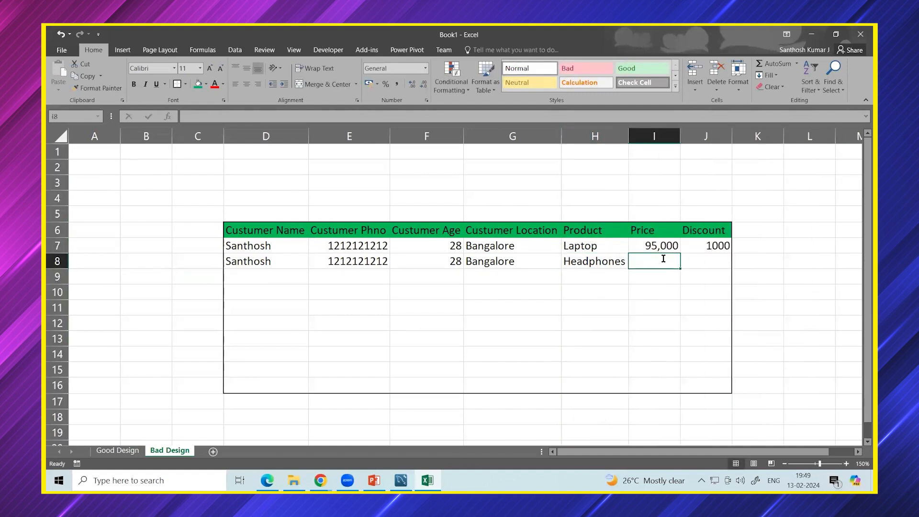
pyautogui.click(707, 262)
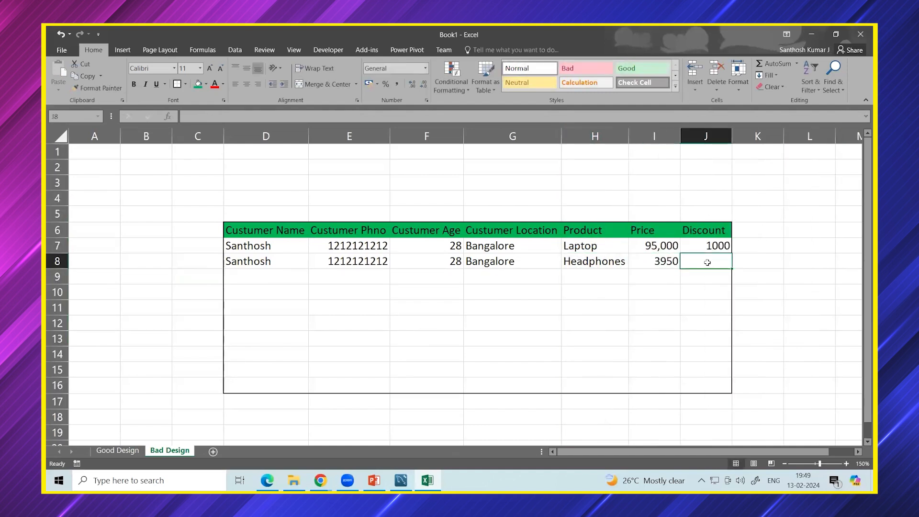
pyautogui.write('49')
pyautogui.click(721, 302)
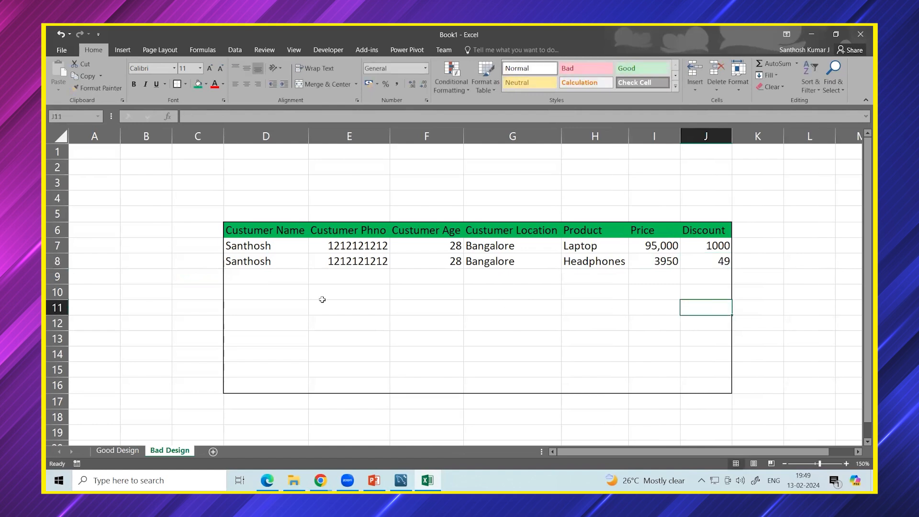
# Fill row 9 with the same customer's name and Mobile at 17000, discount 999.
pyautogui.click(280, 281)
pyautogui.write('Santhosh')
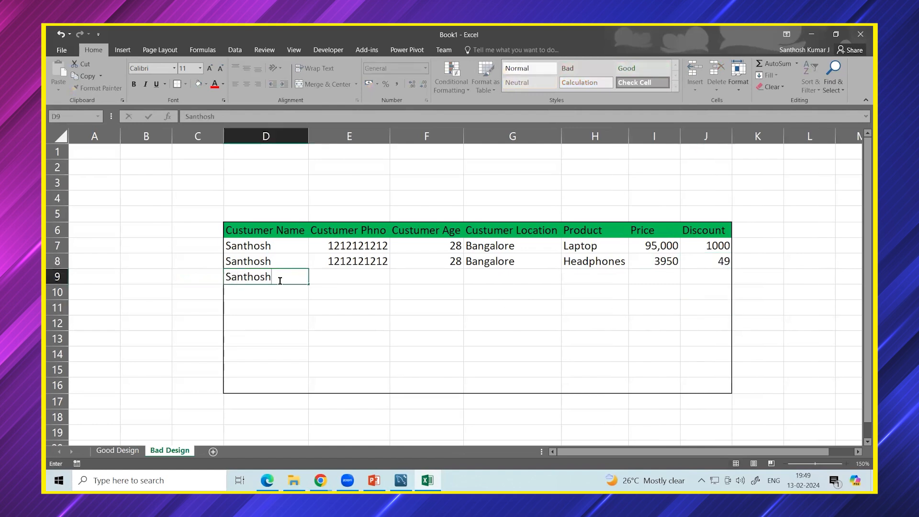
pyautogui.click(345, 277)
pyautogui.click(586, 276)
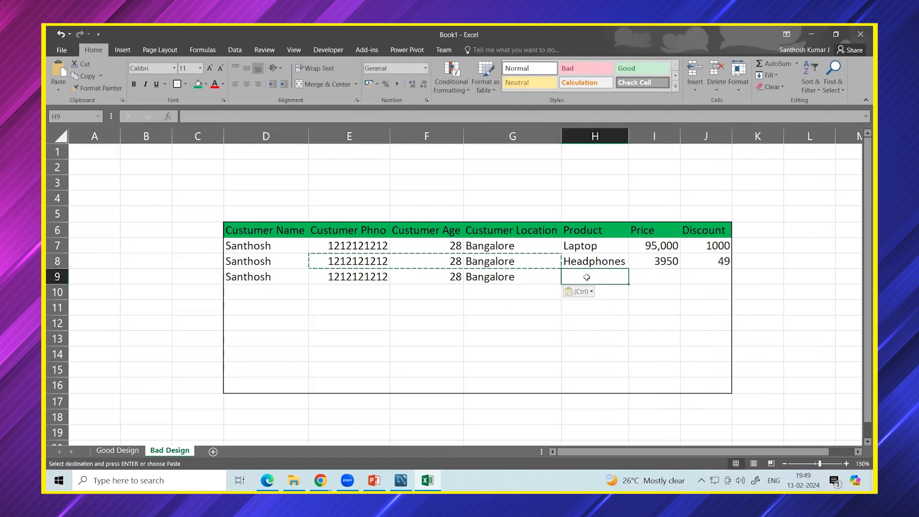
pyautogui.press('Escape')
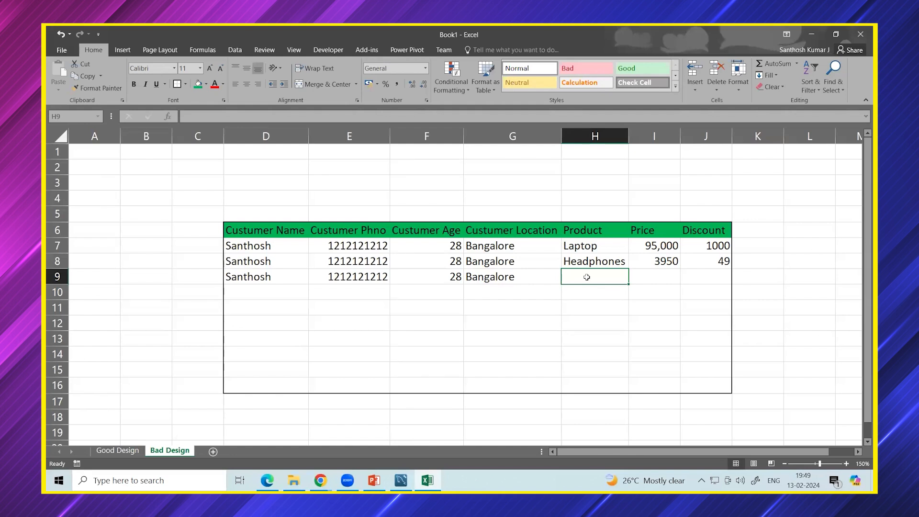
pyautogui.write('Mobile')
pyautogui.click(639, 277)
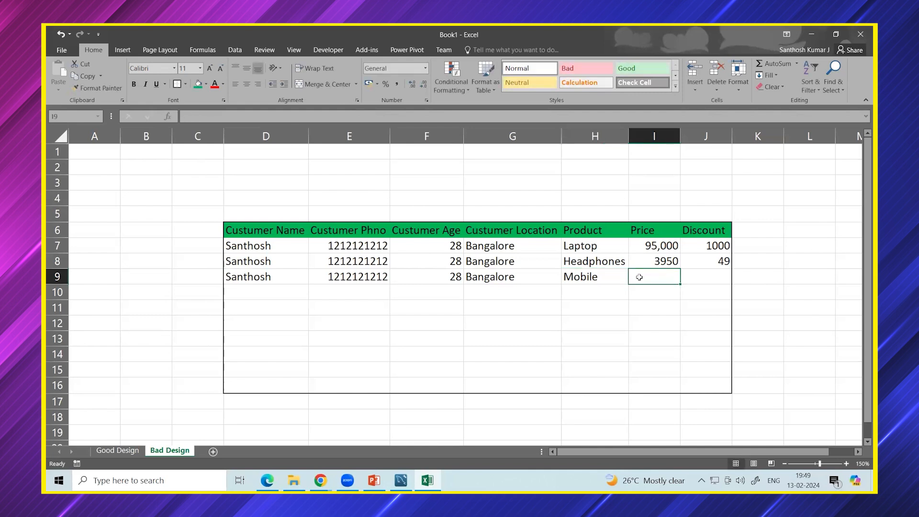
pyautogui.write('170000')
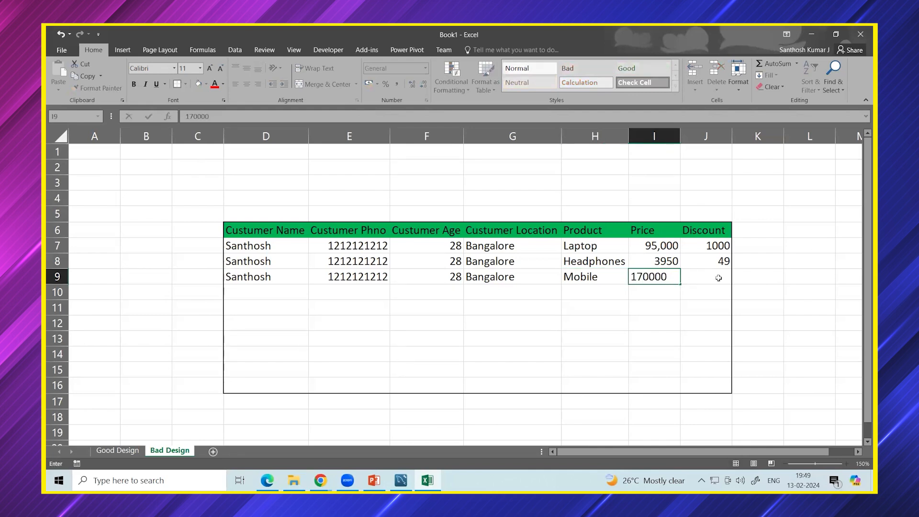
pyautogui.press('BackSpace')
pyautogui.click(718, 278)
pyautogui.write('9999')
pyautogui.press('BackSpace')
pyautogui.press('Return')
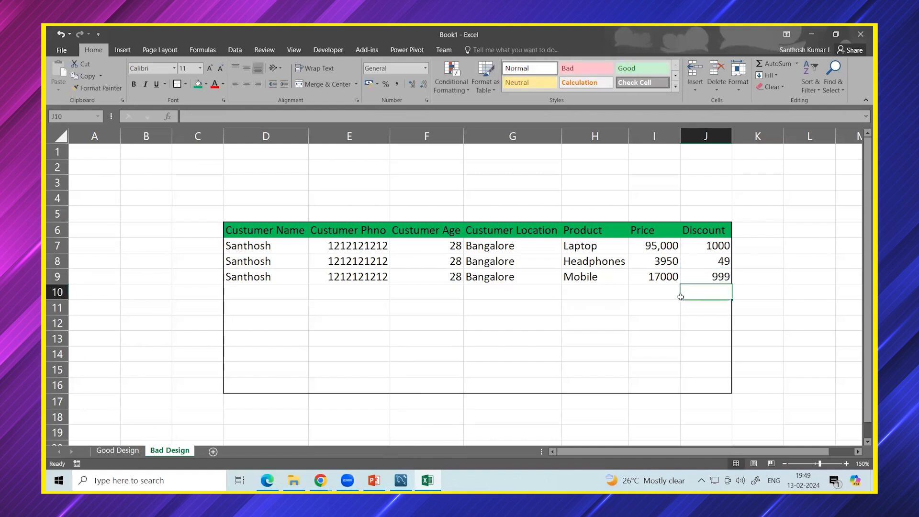
pyautogui.click(271, 290)
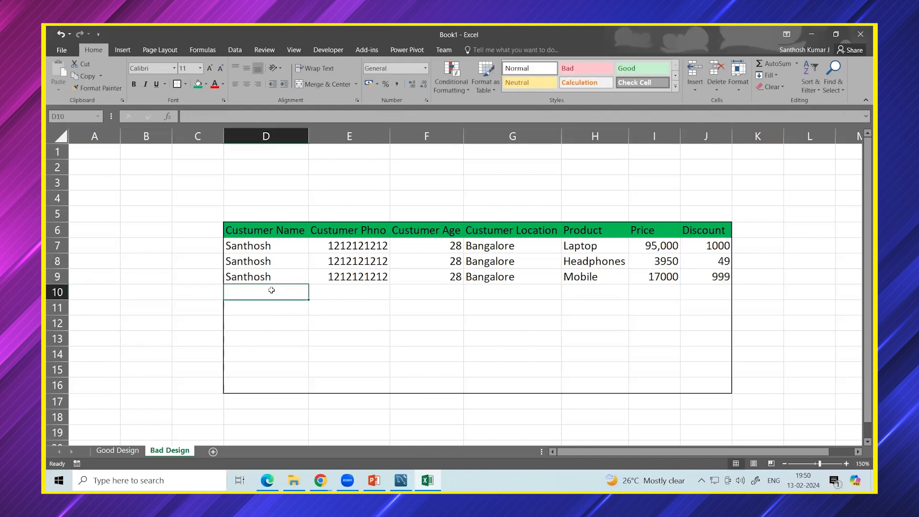
# Enter a new customer's name, phone number, age 29 and location Chennai in row 10.
pyautogui.write('S')
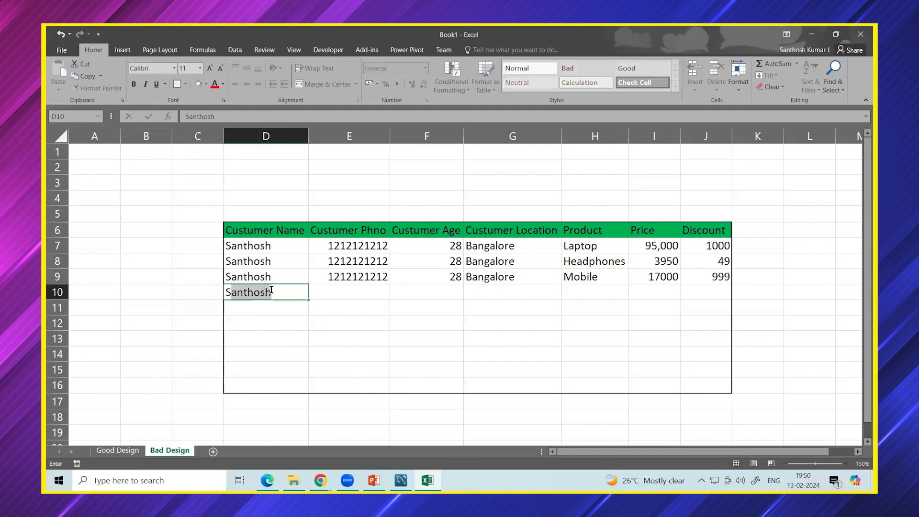
pyautogui.press('BackSpace')
pyautogui.press('BackSpace')
pyautogui.write('Karthik')
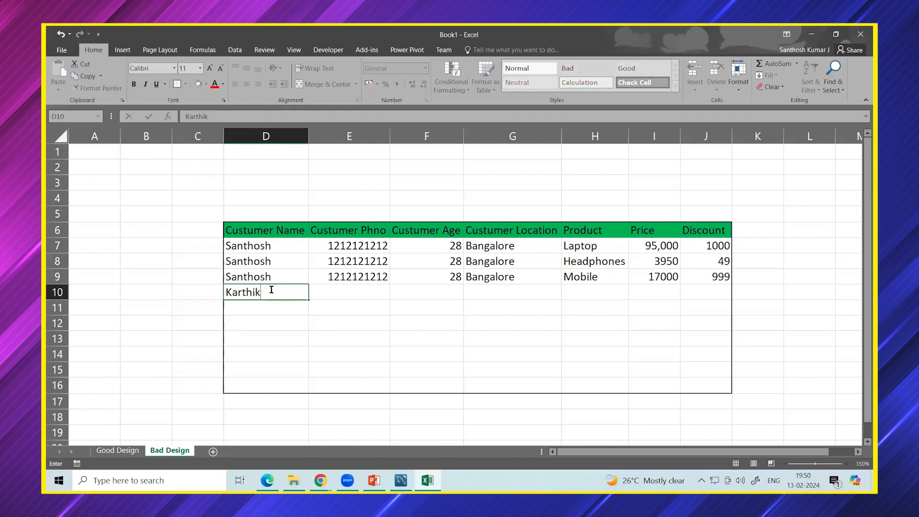
pyautogui.click(335, 288)
pyautogui.write('1414141414')
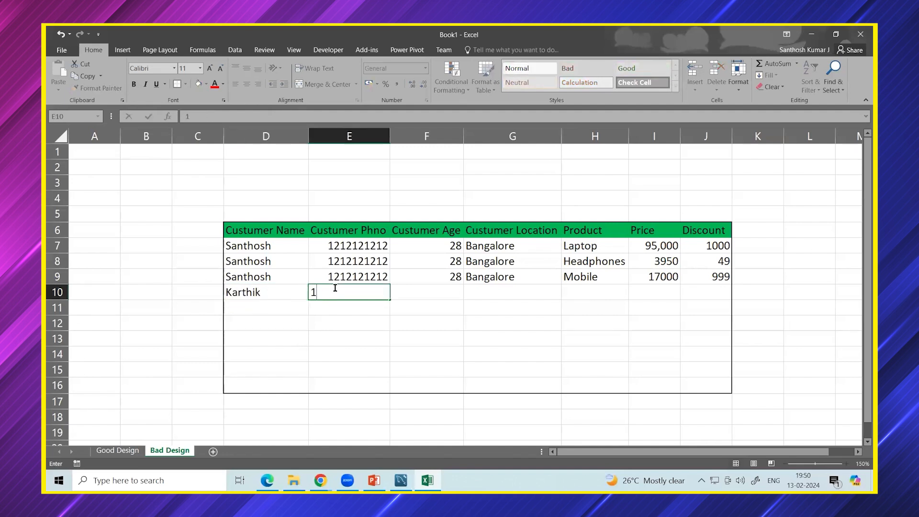
pyautogui.click(338, 308)
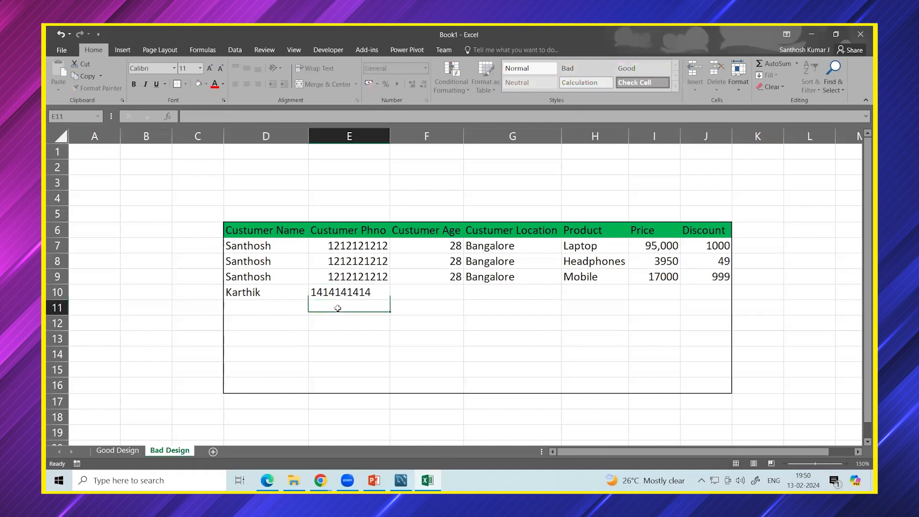
pyautogui.click(431, 290)
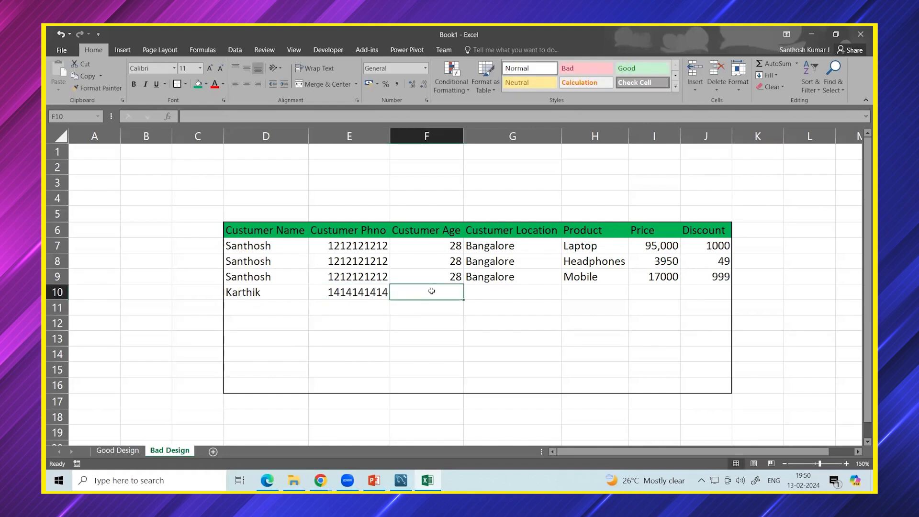
pyautogui.write('29')
pyautogui.click(482, 296)
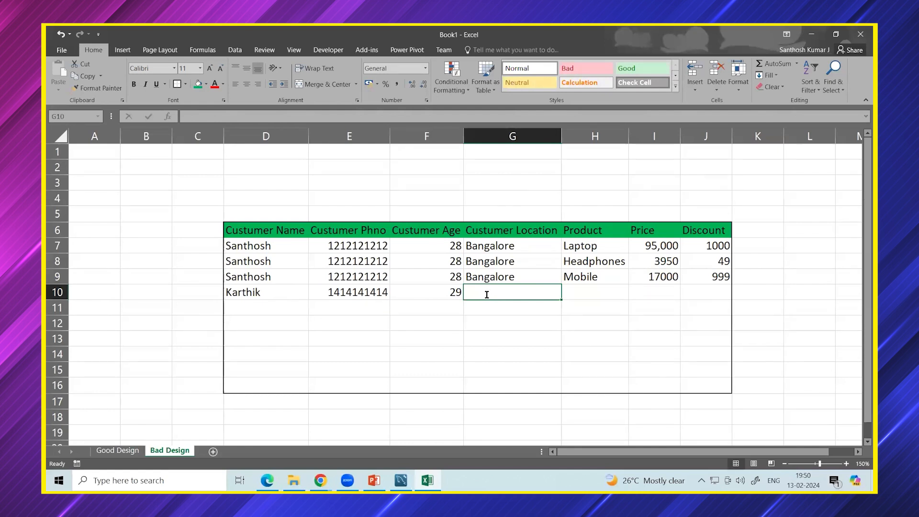
pyautogui.write('Chennai')
pyautogui.click(596, 296)
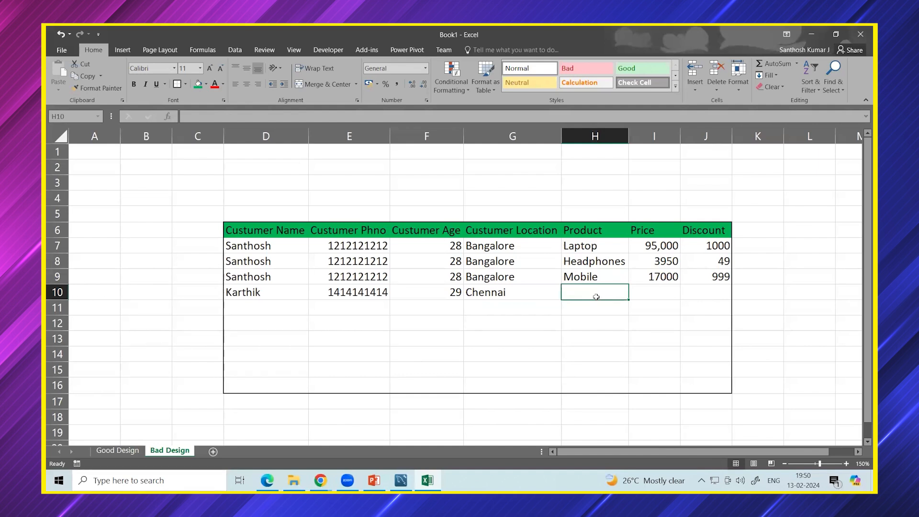
# Give row 10 a Keyboard purchase priced 800 with discount 0.
pyautogui.write('Keyboard')
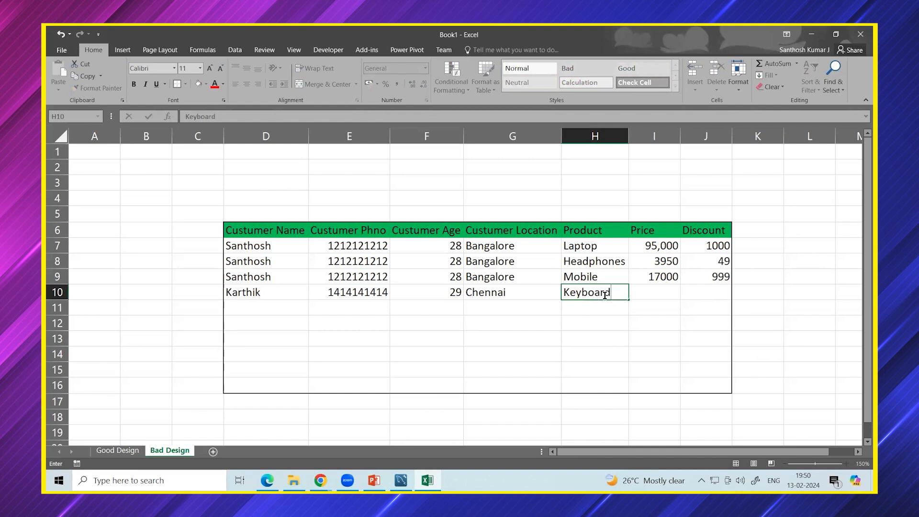
pyautogui.click(665, 292)
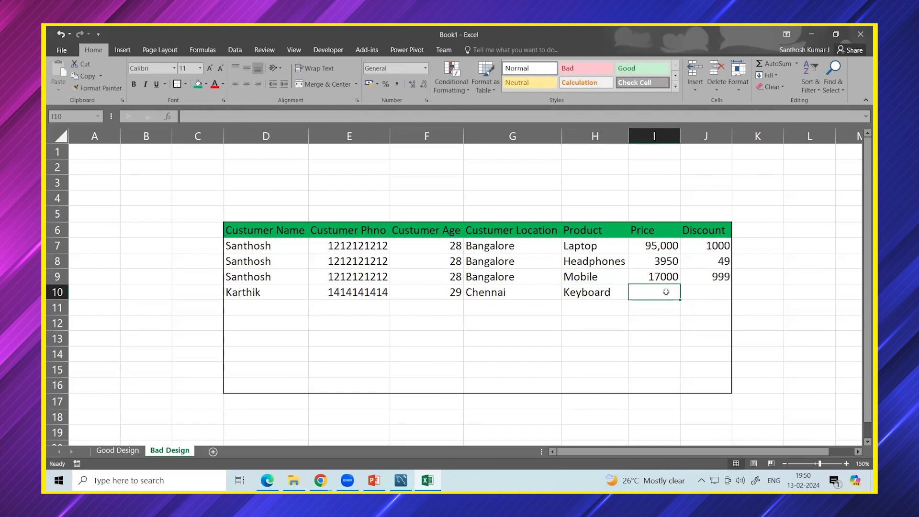
pyautogui.write('8000')
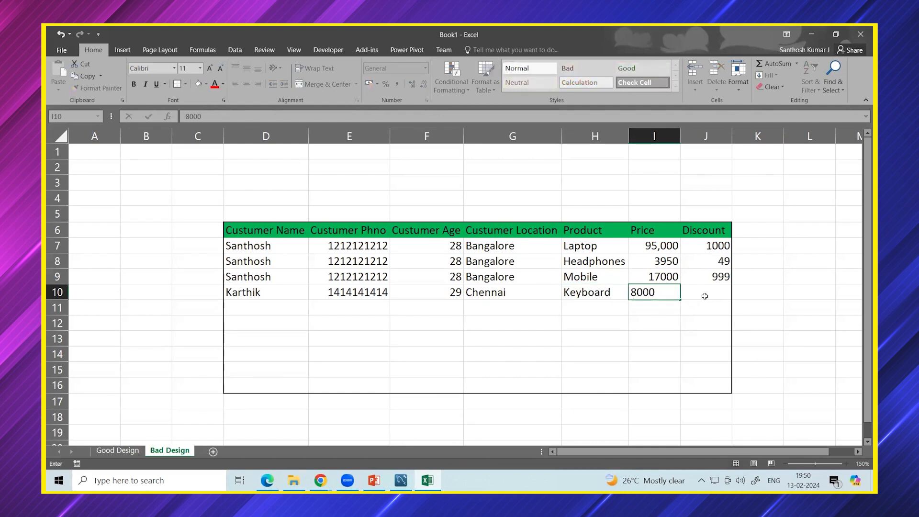
pyautogui.press('BackSpace')
pyautogui.press('Tab')
pyautogui.write('0')
pyautogui.click(706, 349)
pyautogui.click(267, 291)
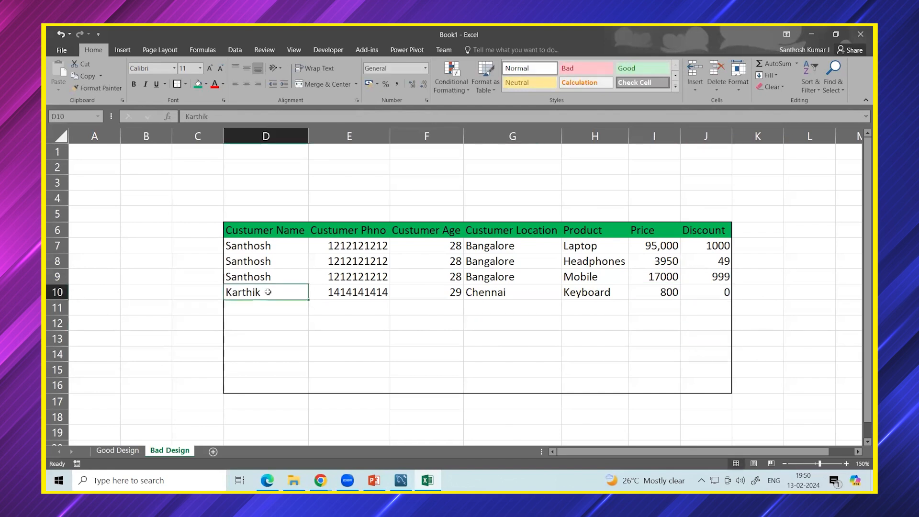
# Copy the row 10 purchase record into rows 11 and 12.
pyautogui.keyDown('shift'); pyautogui.click(693, 292); pyautogui.keyUp('shift')
pyautogui.hotkey('ctrl', 'c')
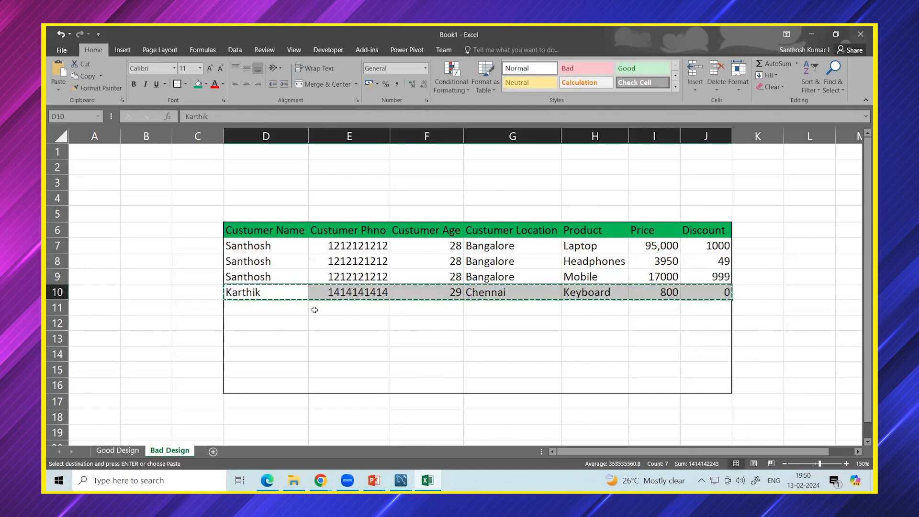
pyautogui.click(274, 311)
pyautogui.hotkey('ctrl', 'v')
pyautogui.click(292, 320)
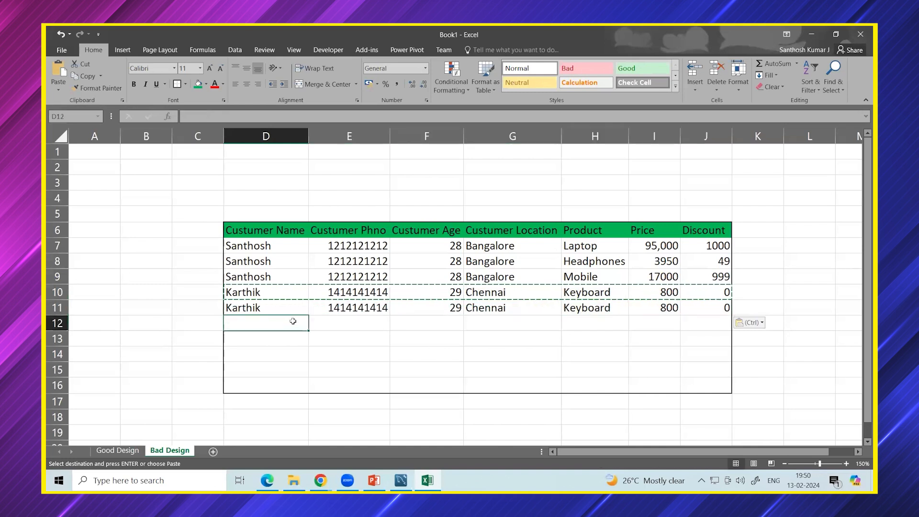
pyautogui.hotkey('ctrl', 'v')
# Change row 11's purchase to VIVO priced 12500 with discount 120.
pyautogui.click(579, 292)
pyautogui.click(595, 302)
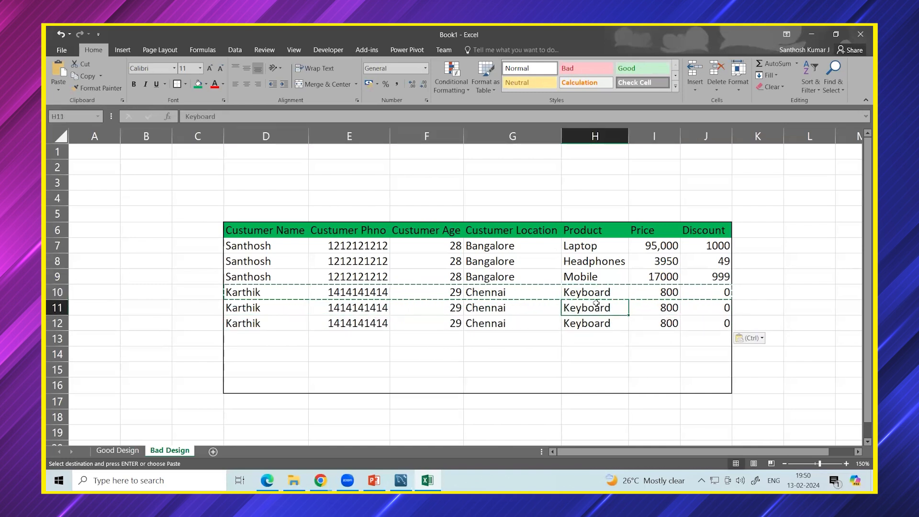
pyautogui.write('Vivo')
pyautogui.press('BackSpace')
pyautogui.press('BackSpace')
pyautogui.press('BackSpace')
pyautogui.write('IVO')
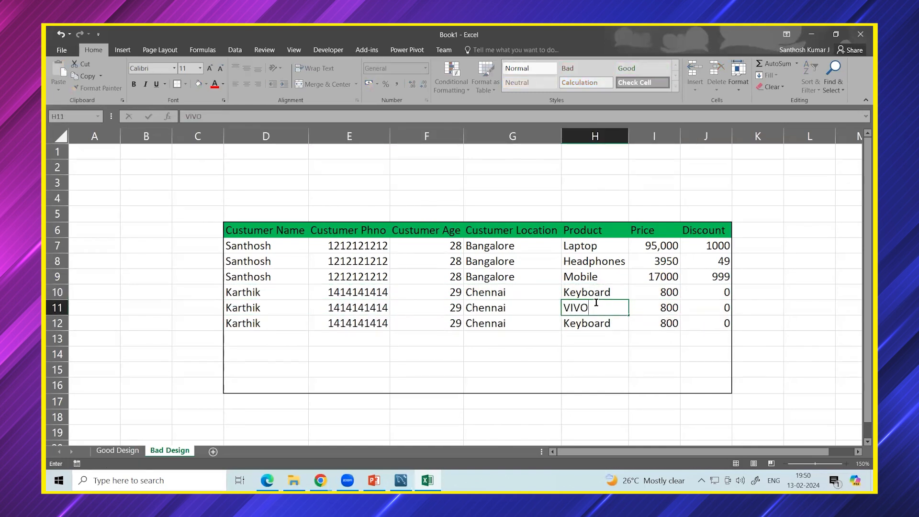
pyautogui.click(650, 308)
pyautogui.write('12500')
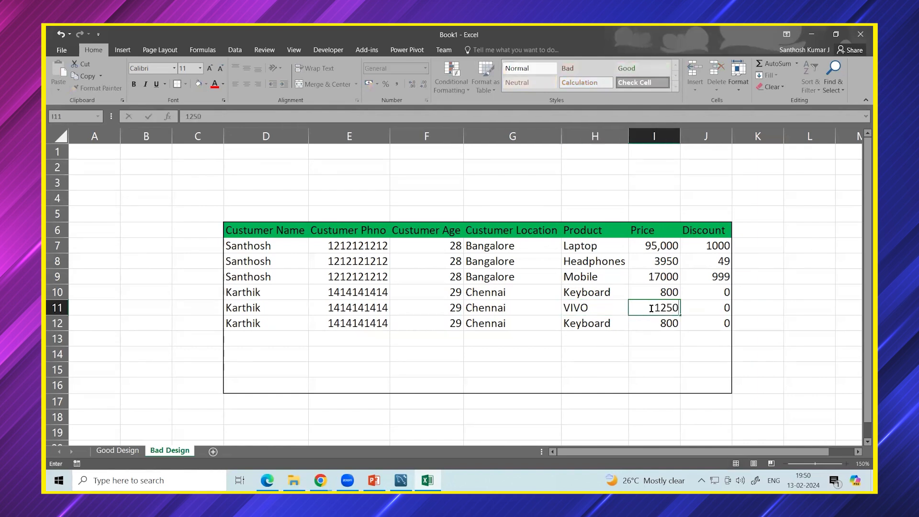
pyautogui.click(701, 308)
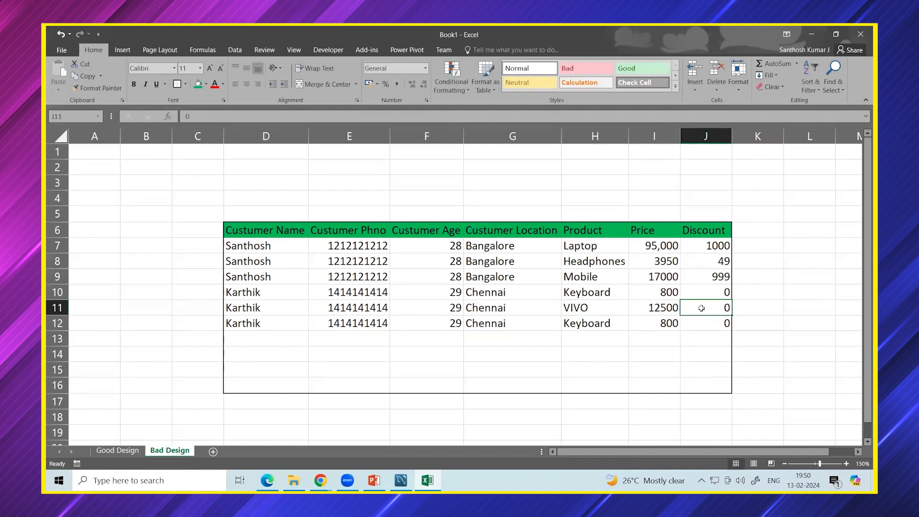
pyautogui.write('120')
pyautogui.click(705, 340)
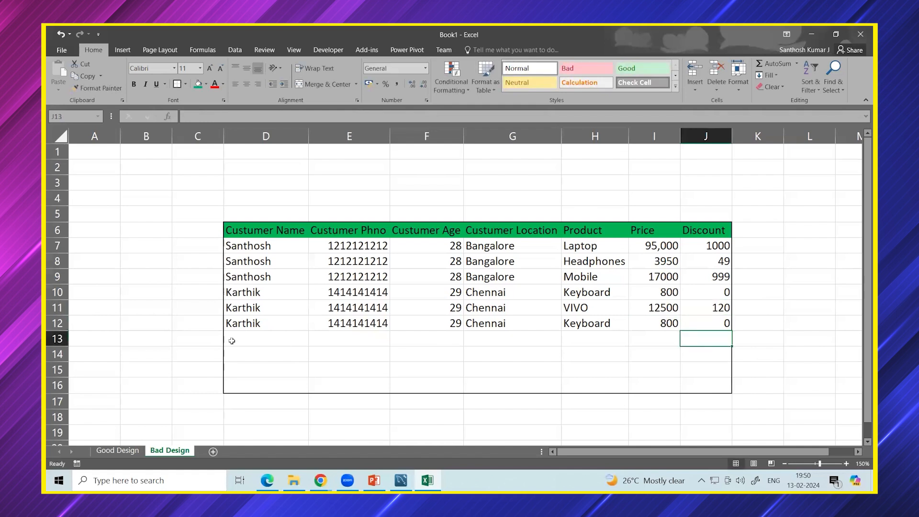
pyautogui.click(256, 341)
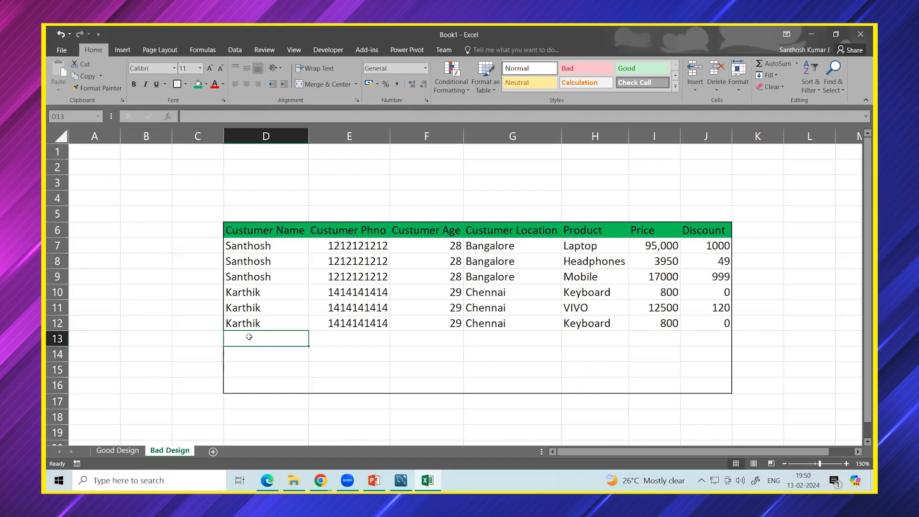
# Enter two new customer names in D13 and D15, copying each into the row below.
pyautogui.write('Rajeev')
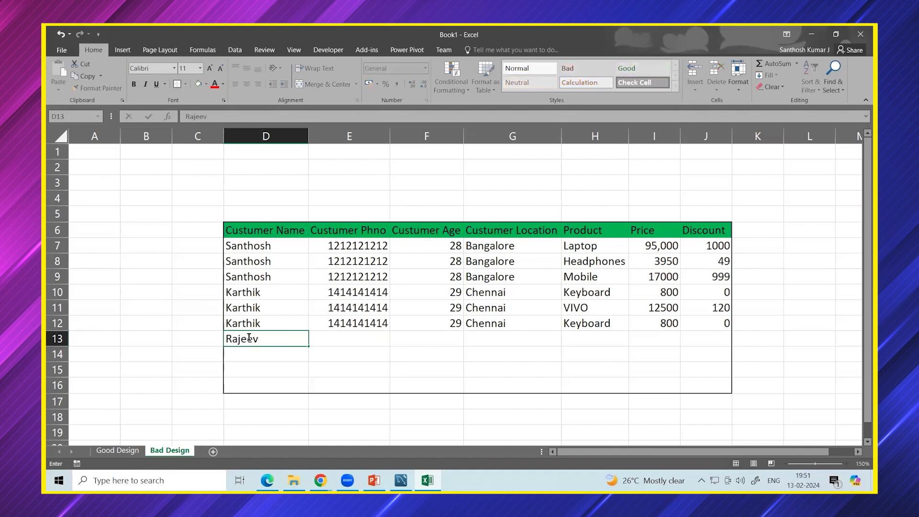
pyautogui.click(266, 355)
pyautogui.click(252, 339)
pyautogui.hotkey('ctrl', 'c')
pyautogui.click(253, 354)
pyautogui.hotkey('ctrl', 'v')
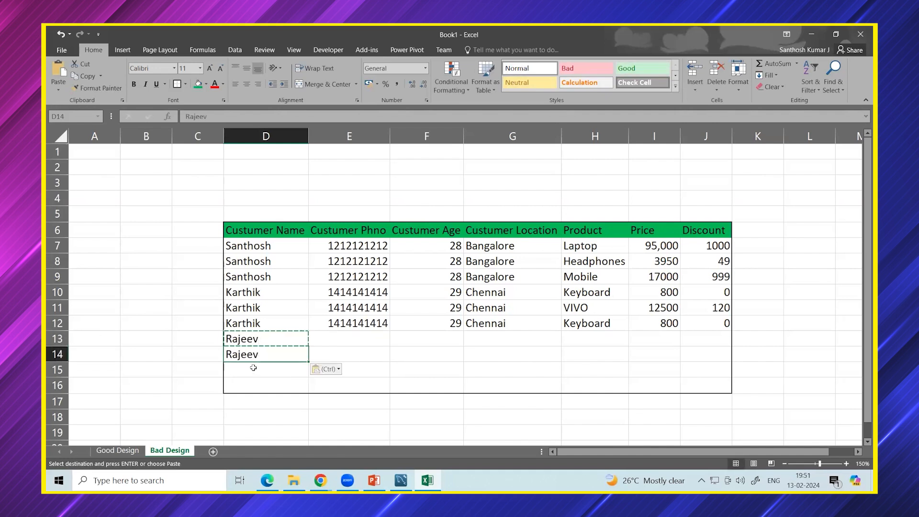
pyautogui.click(253, 367)
pyautogui.press('Escape')
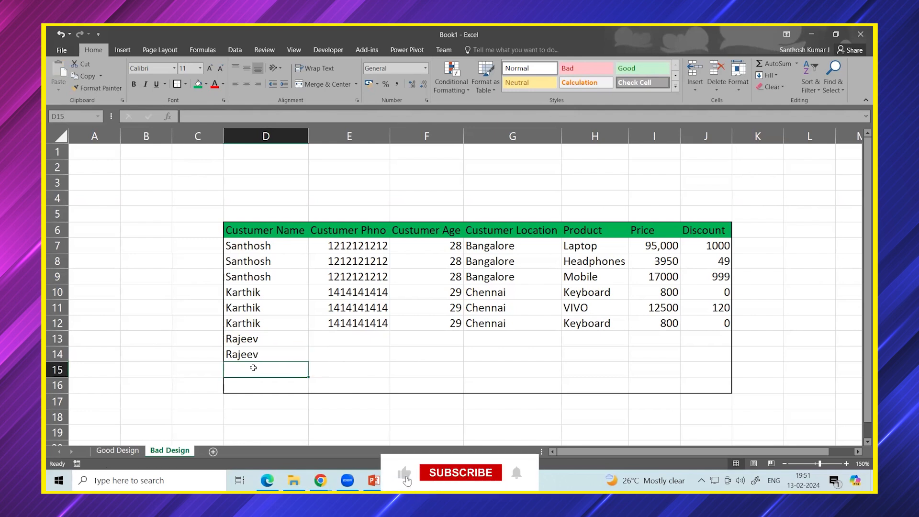
pyautogui.write('V')
pyautogui.press('BackSpace')
pyautogui.write('Anand')
pyautogui.press('Return')
pyautogui.click(258, 369)
pyautogui.hotkey('ctrl', 'c')
pyautogui.click(256, 385)
pyautogui.hotkey('ctrl', 'v')
# Enter both customers' phone numbers in E13 and E15, duplicating each into E14 and E16.
pyautogui.click(330, 368)
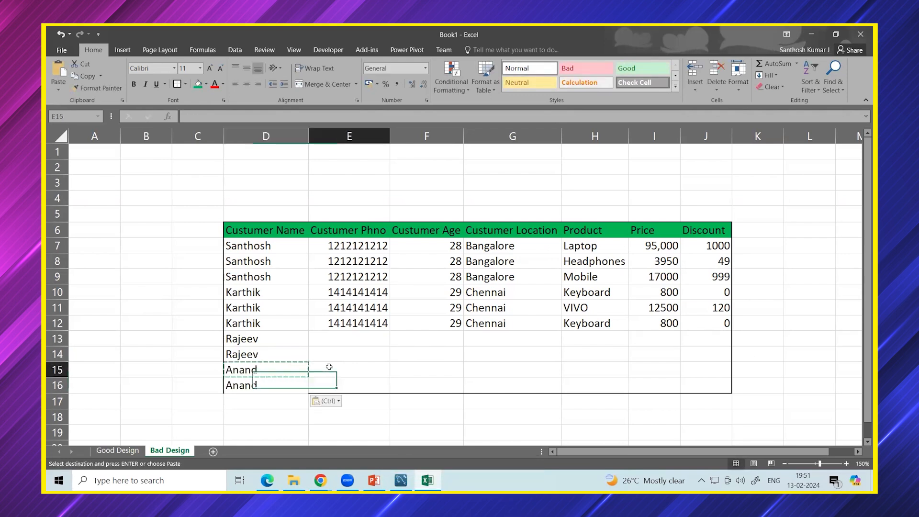
pyautogui.press('Escape')
pyautogui.click(344, 342)
pyautogui.write('12')
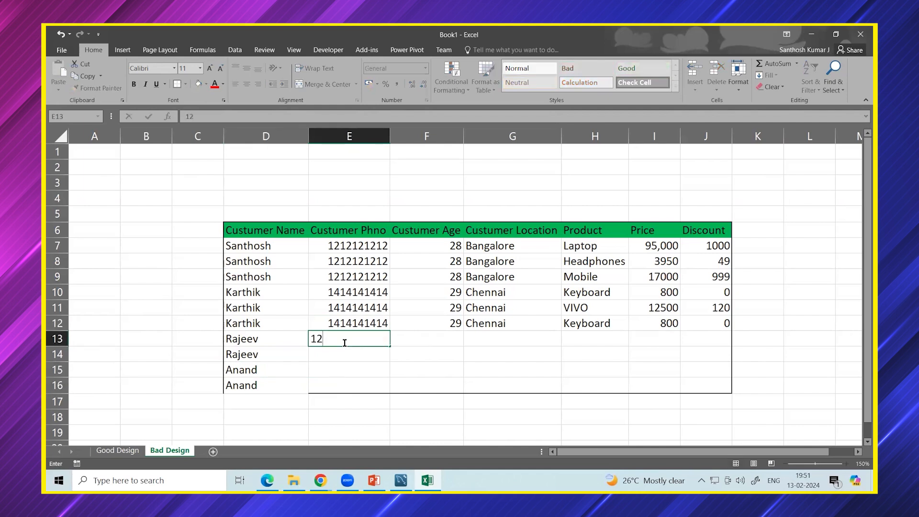
pyautogui.press('BackSpace')
pyautogui.write('123123123')
pyautogui.click(353, 388)
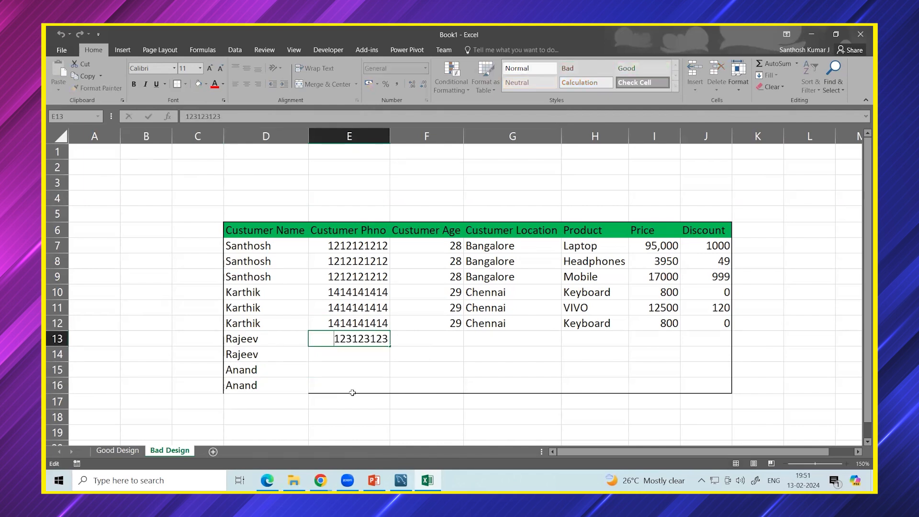
pyautogui.click(353, 341)
pyautogui.hotkey('ctrl', 'c')
pyautogui.click(349, 354)
pyautogui.hotkey('ctrl', 'v')
pyautogui.click(347, 370)
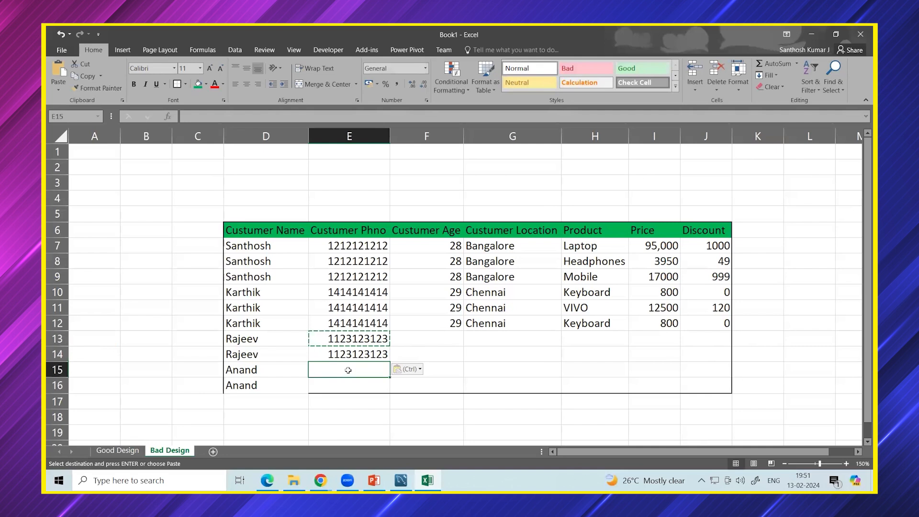
pyautogui.press('Return')
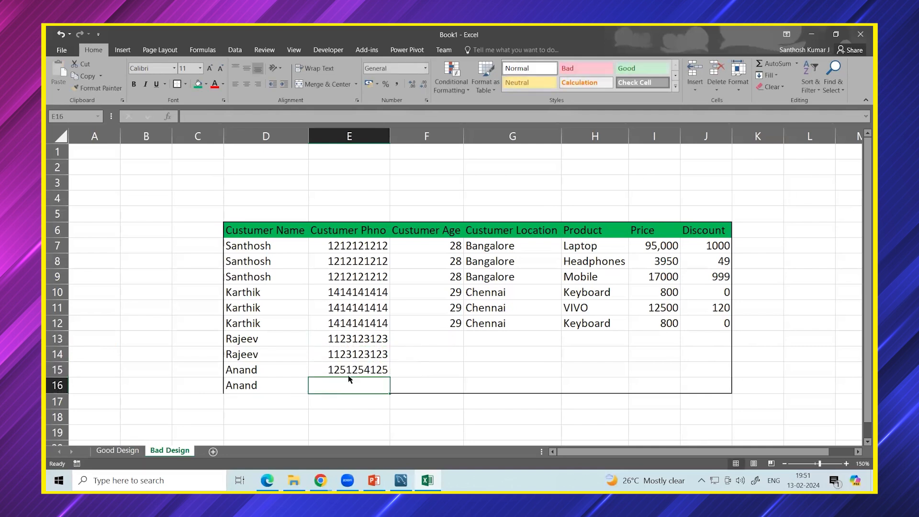
pyautogui.click(352, 369)
pyautogui.hotkey('ctrl', 'c')
pyautogui.click(349, 383)
pyautogui.hotkey('ctrl', 'v')
pyautogui.click(349, 417)
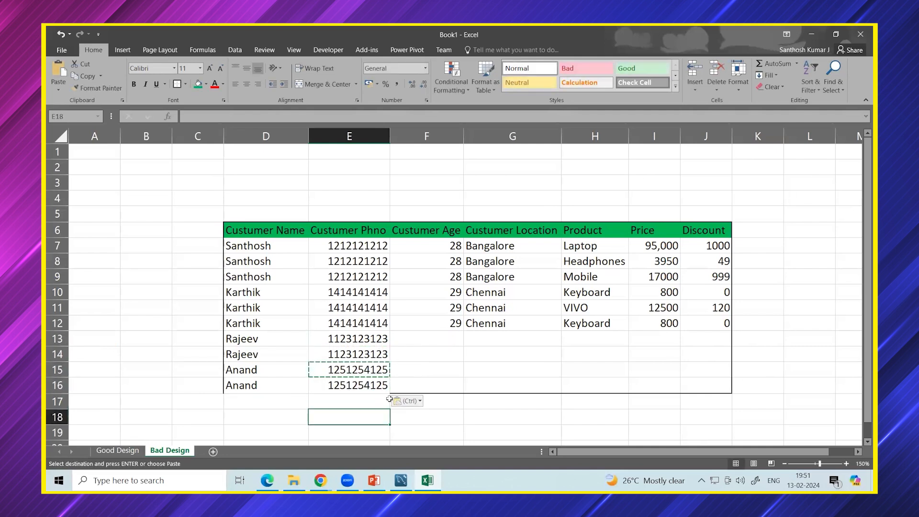
# Enter ages 26 in F13:F14 and 32 in F15:F16.
pyautogui.click(447, 342)
pyautogui.write('26')
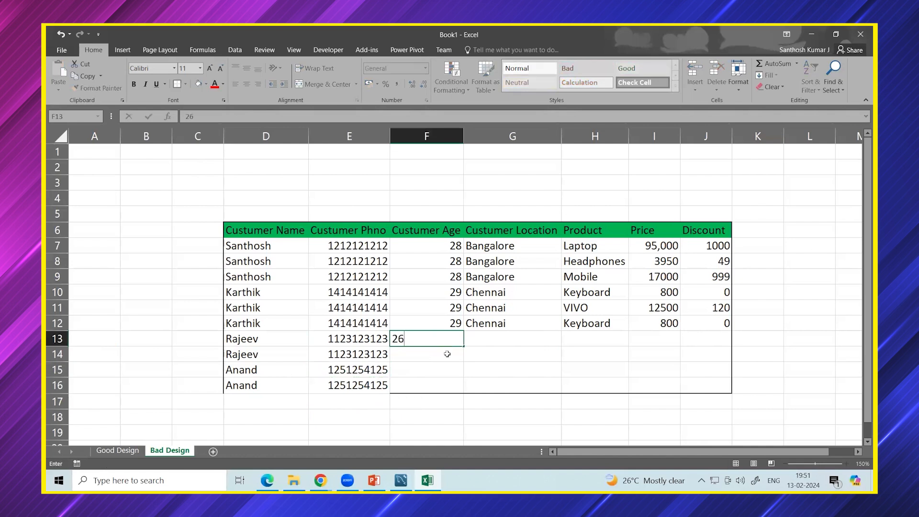
pyautogui.press('Return')
pyautogui.write('26')
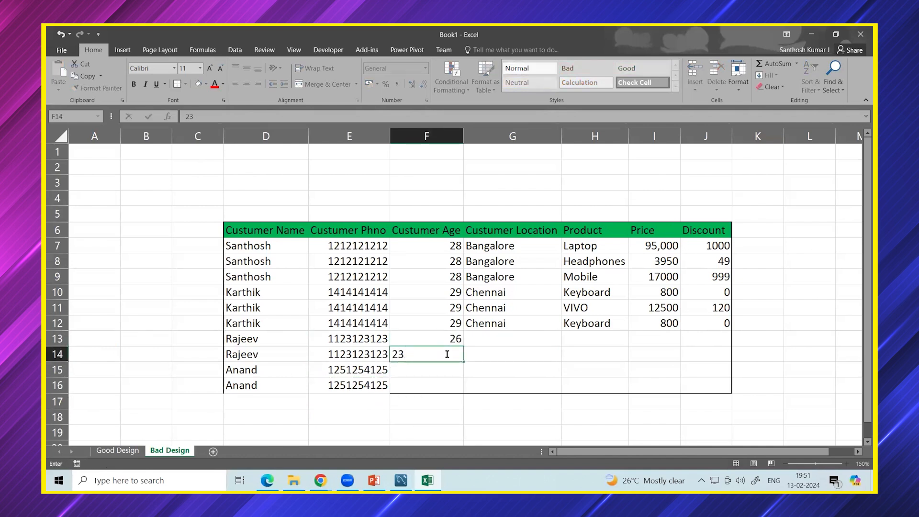
pyautogui.press('Return')
pyautogui.write('32')
pyautogui.press('Return')
pyautogui.write('32')
pyautogui.click(489, 348)
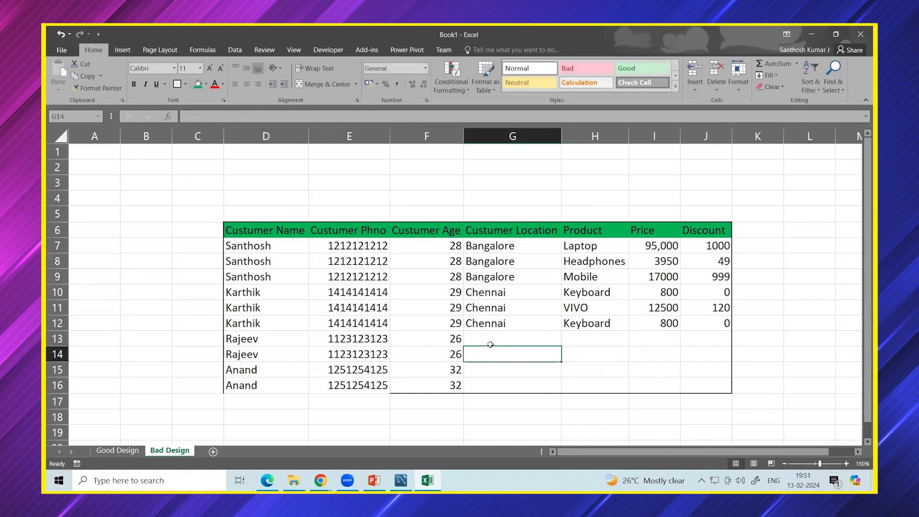
# Enter locations Pune in G13:G14 and Mumbai in G15:G16, then select the table D6:J16.
pyautogui.click(491, 336)
pyautogui.write('Pune')
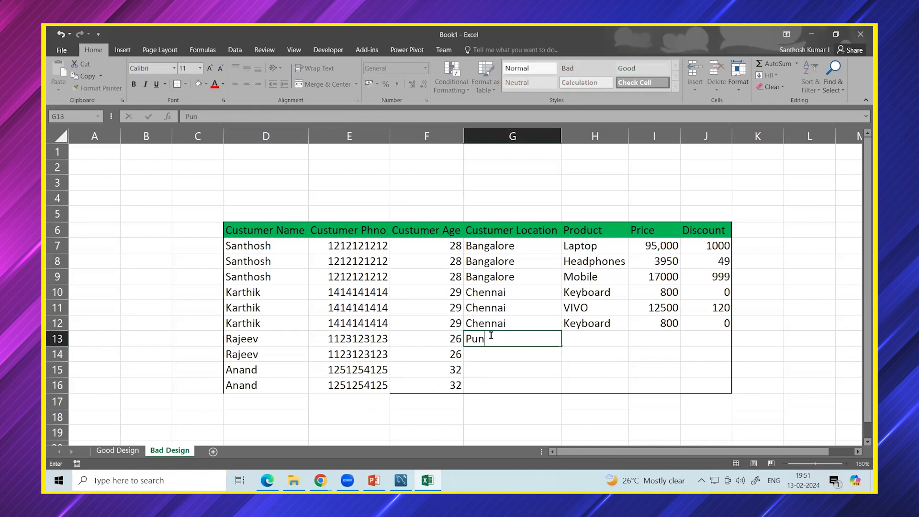
pyautogui.click(483, 360)
pyautogui.write('Pune')
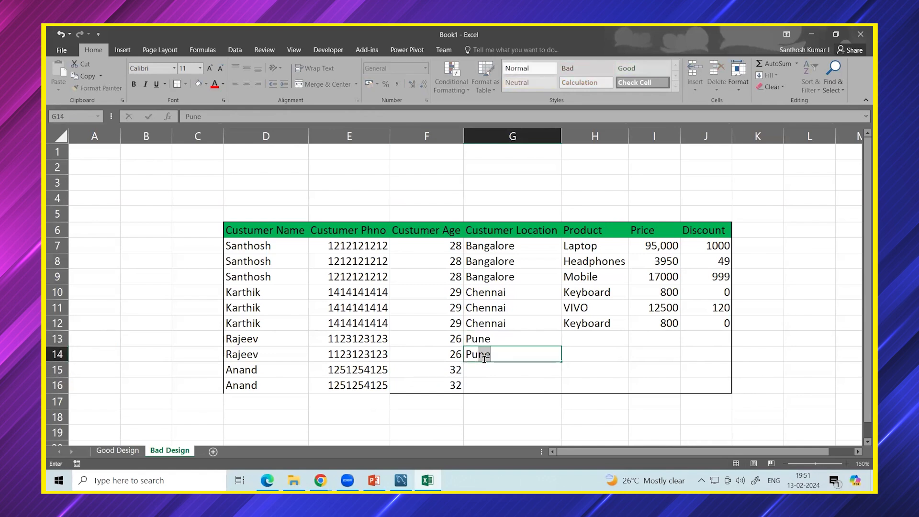
pyautogui.click(485, 372)
pyautogui.write('Mumbai')
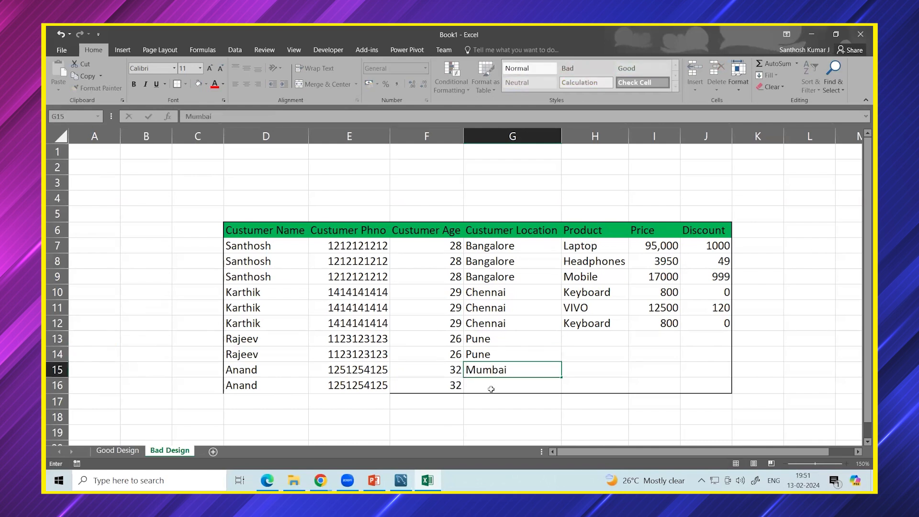
pyautogui.press('Return')
pyautogui.click(505, 370)
pyautogui.hotkey('ctrl', 'c')
pyautogui.click(500, 385)
pyautogui.hotkey('ctrl', 'v')
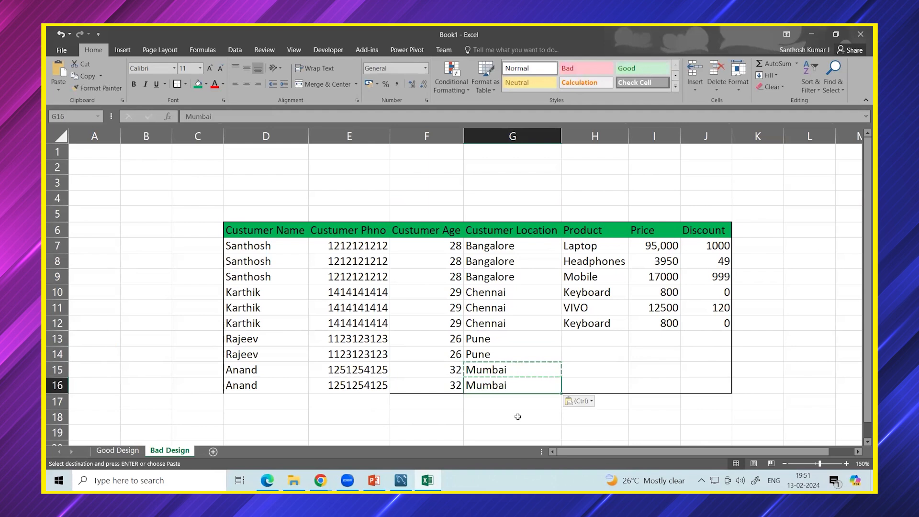
pyautogui.click(518, 417)
pyautogui.press('Escape')
pyautogui.moveTo(237, 229); pyautogui.dragTo(720, 387)
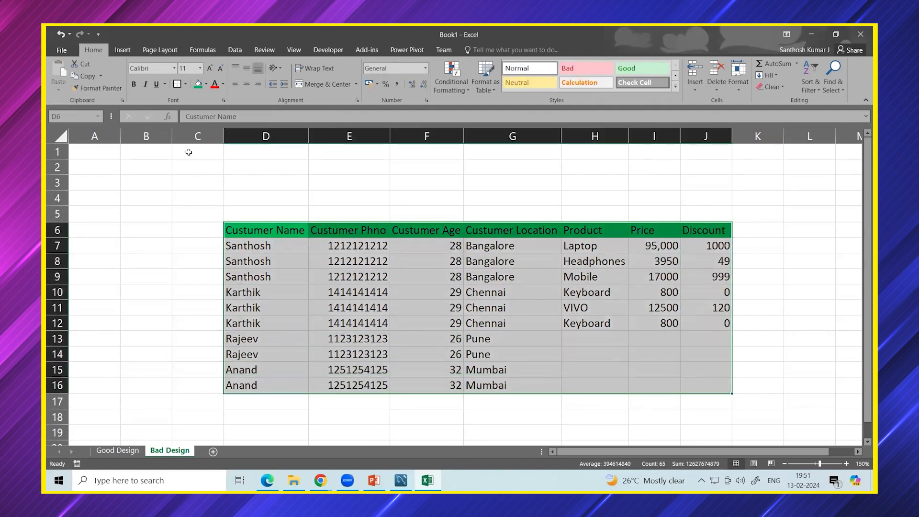
# Add a Calender purchase priced 350 with discount 0 in row 14.
pyautogui.click(585, 335)
pyautogui.click(583, 353)
pyautogui.click(585, 338)
pyautogui.click(583, 353)
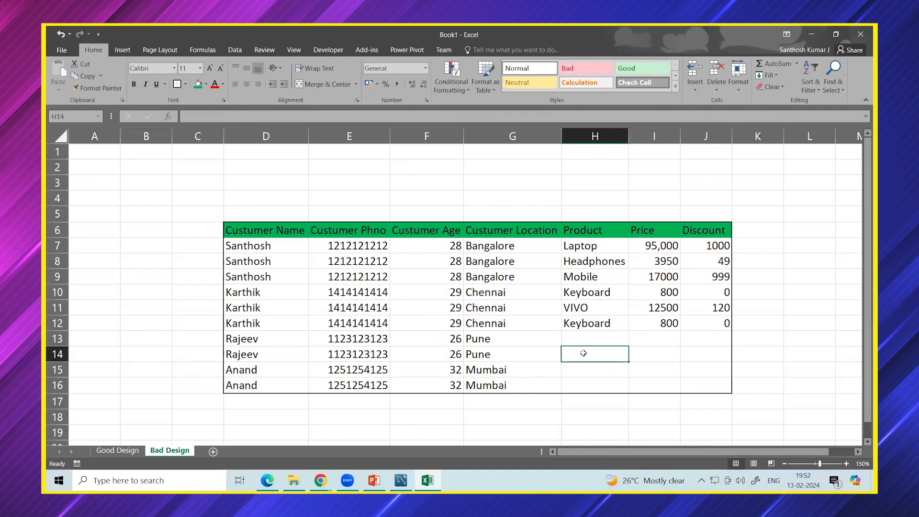
pyautogui.write('Calender')
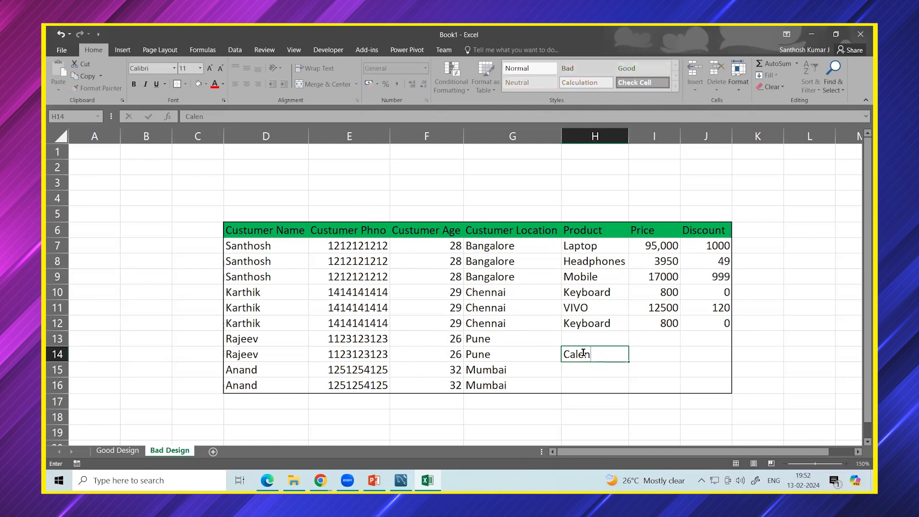
pyautogui.click(651, 352)
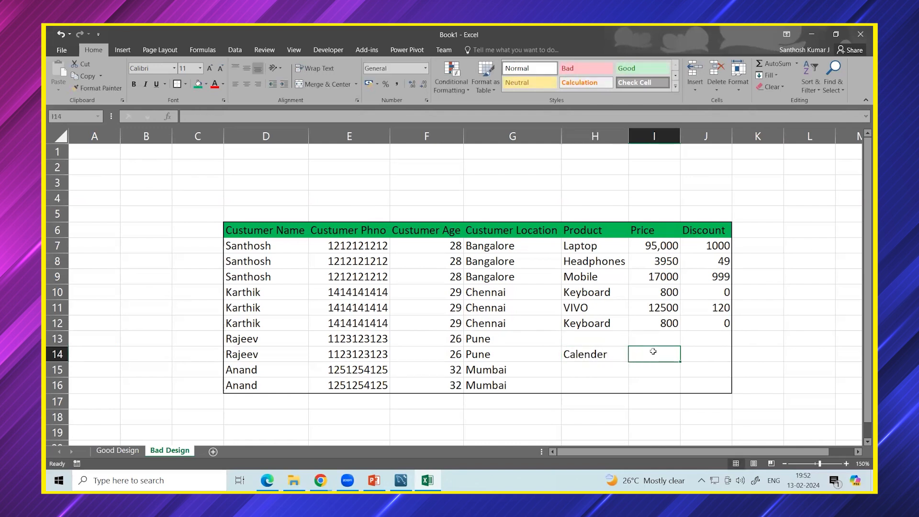
pyautogui.write('350')
pyautogui.press('Tab')
pyautogui.doubleClick(689, 359)
pyautogui.write('0')
pyautogui.click(616, 369)
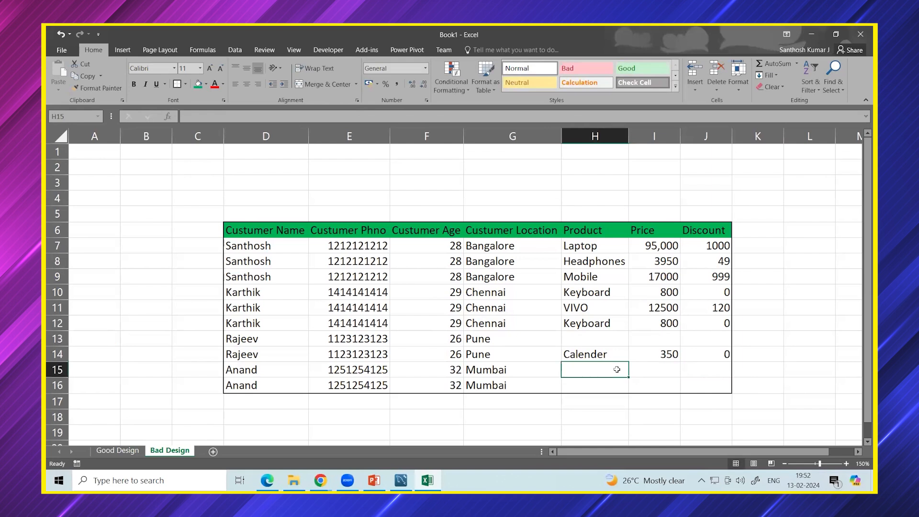
# Enter Book with price 499 and discount 99 in H15:J15.
pyautogui.write('Book')
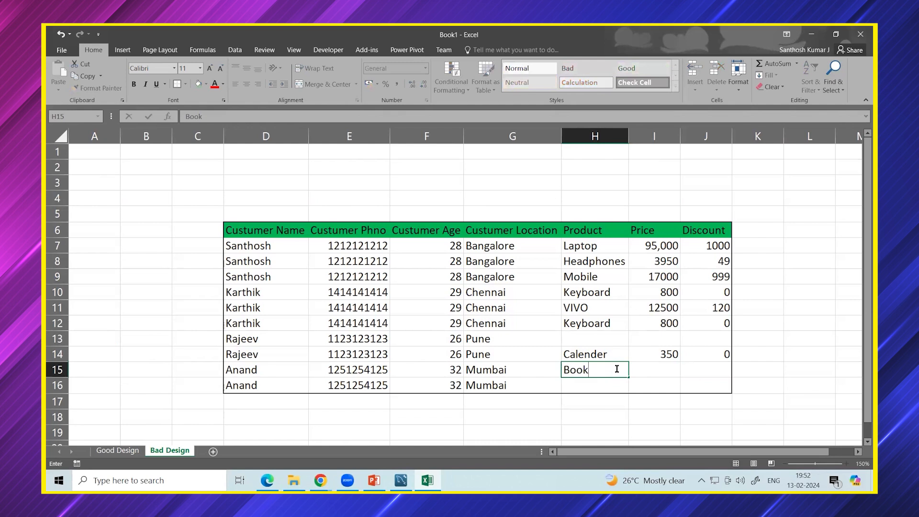
pyautogui.click(649, 372)
pyautogui.write('499')
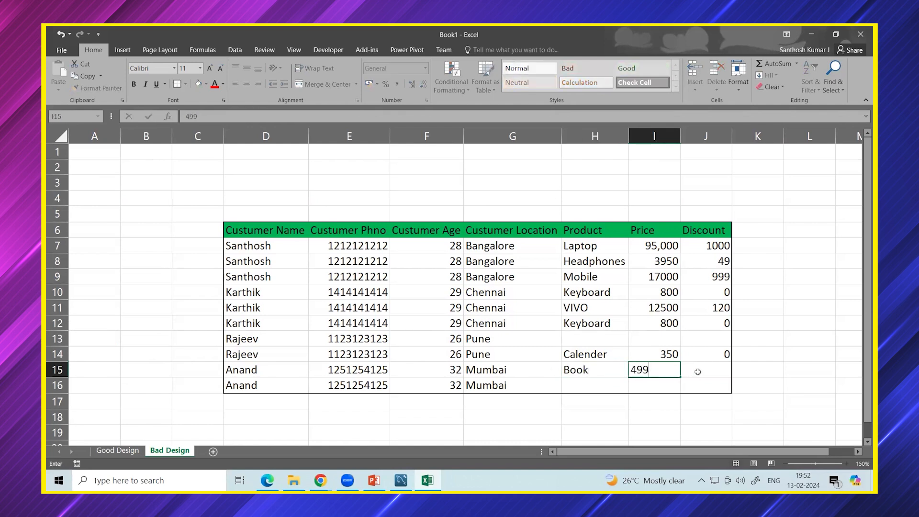
pyautogui.click(698, 372)
pyautogui.write('99')
pyautogui.click(762, 404)
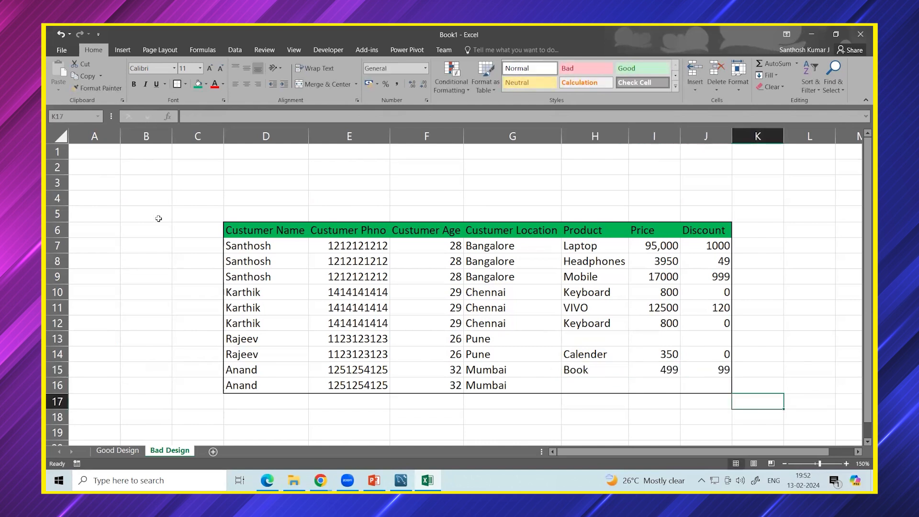
pyautogui.click(132, 187)
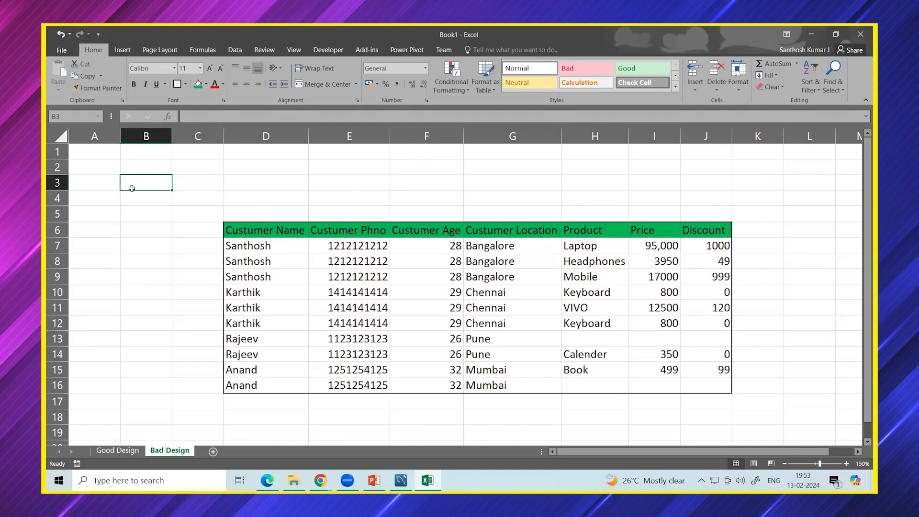
# Fill D7:J9, the first customer's three purchase rows, with yellow.
pyautogui.moveTo(245, 247); pyautogui.dragTo(708, 280)
pyautogui.click(207, 84)
pyautogui.click(223, 160)
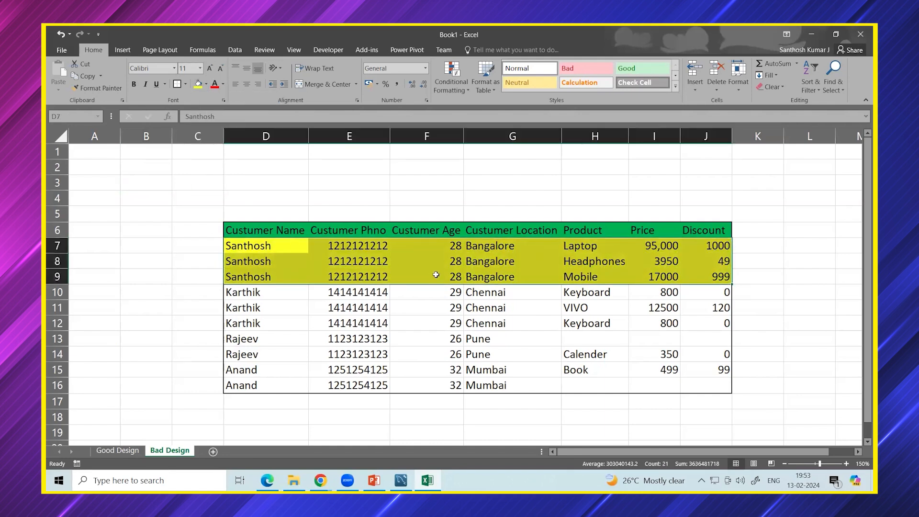
# Review the yellow rows by selecting the Mobile and Headphones cells, then an empty cell.
pyautogui.click(435, 276)
pyautogui.click(578, 276)
pyautogui.click(585, 262)
pyautogui.click(589, 252)
pyautogui.click(592, 276)
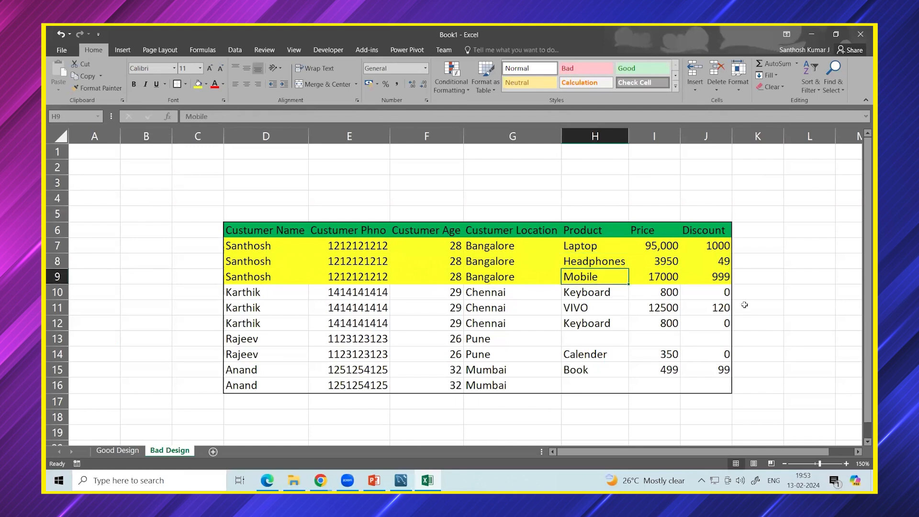
pyautogui.click(769, 292)
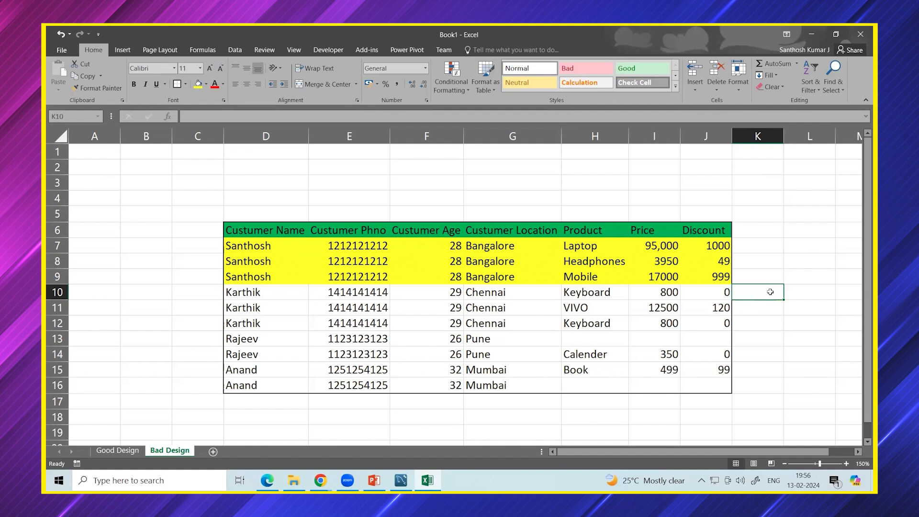
pyautogui.click(419, 76)
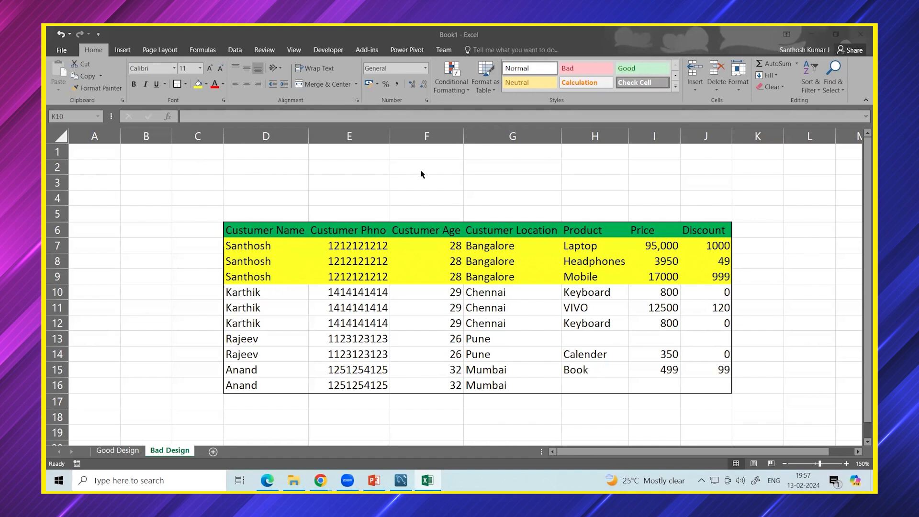
# Copy the first customer's details (28, Bangalore) from Bad Design into Good Design row 7.
pyautogui.click(120, 450)
pyautogui.click(118, 450)
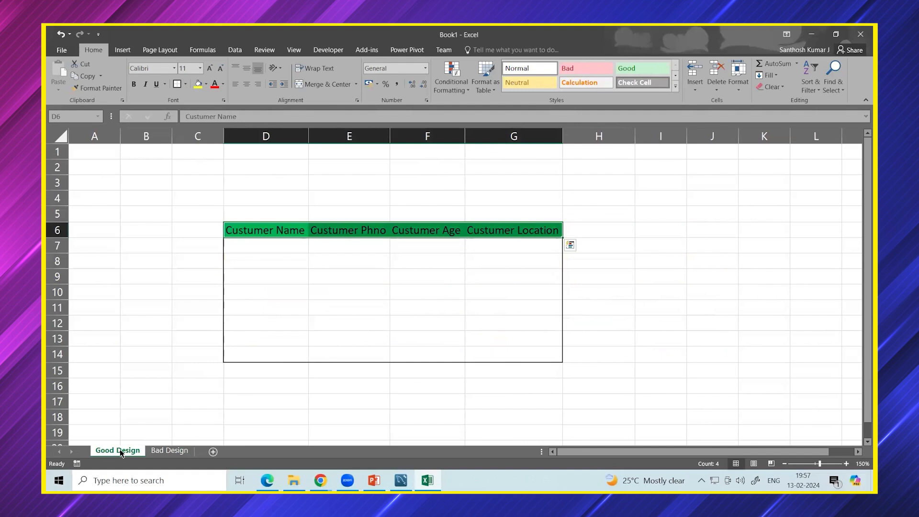
pyautogui.click(170, 450)
pyautogui.moveTo(249, 246); pyautogui.dragTo(481, 254)
pyautogui.hotkey('ctrl', 'c')
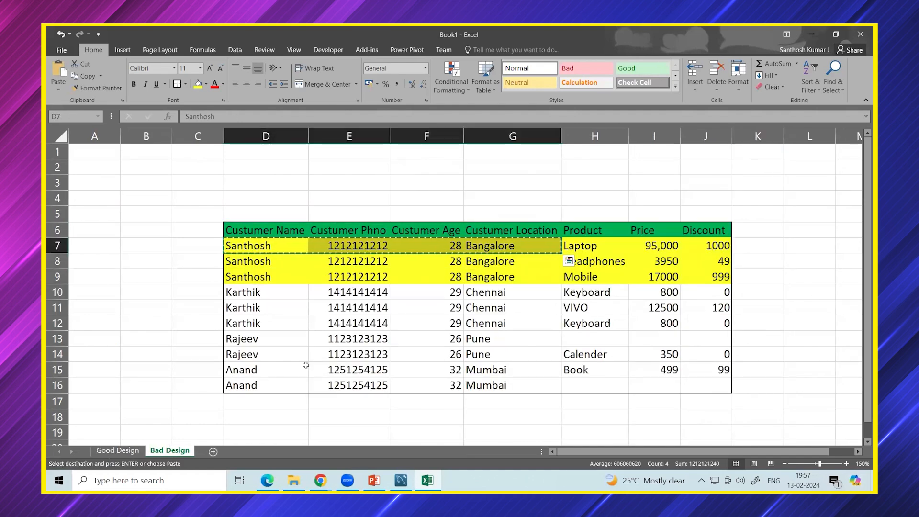
pyautogui.click(118, 450)
pyautogui.click(268, 245)
pyautogui.hotkey('ctrl', 'v')
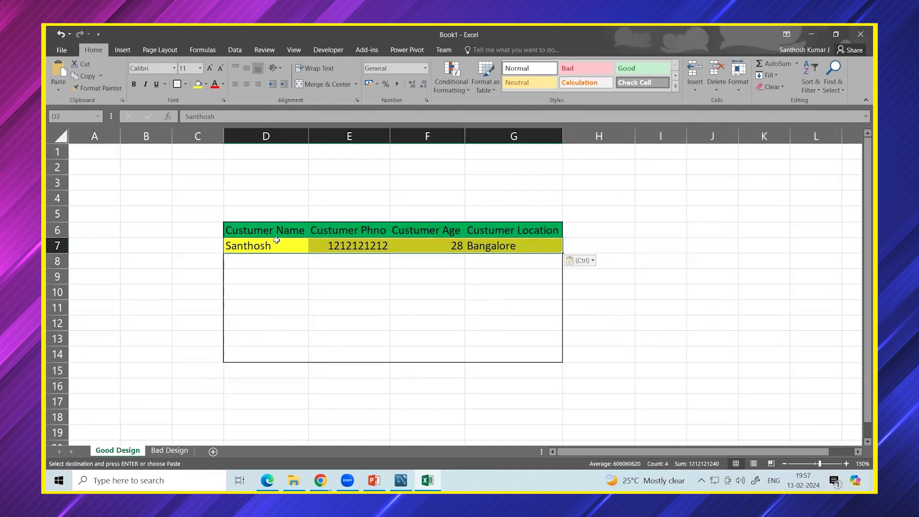
pyautogui.click(292, 262)
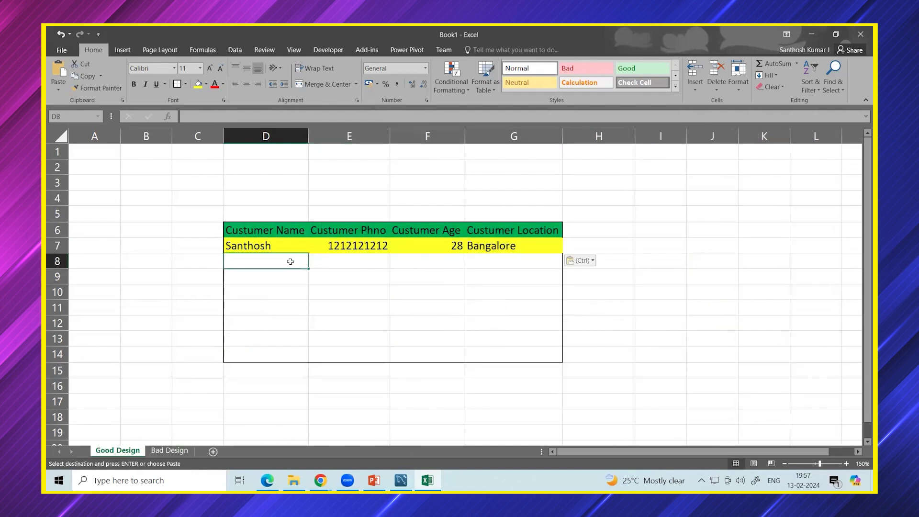
# Copy the second customer's details (29, Chennai) from row 10 into Good Design row 8.
pyautogui.click(170, 450)
pyautogui.click(251, 293)
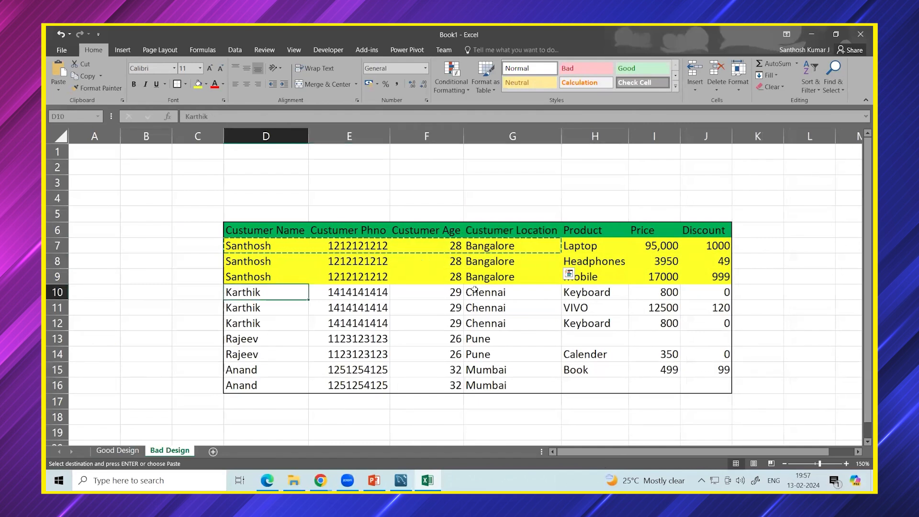
pyautogui.moveTo(474, 288); pyautogui.dragTo(483, 293)
pyautogui.hotkey('ctrl', 'c')
pyautogui.click(118, 451)
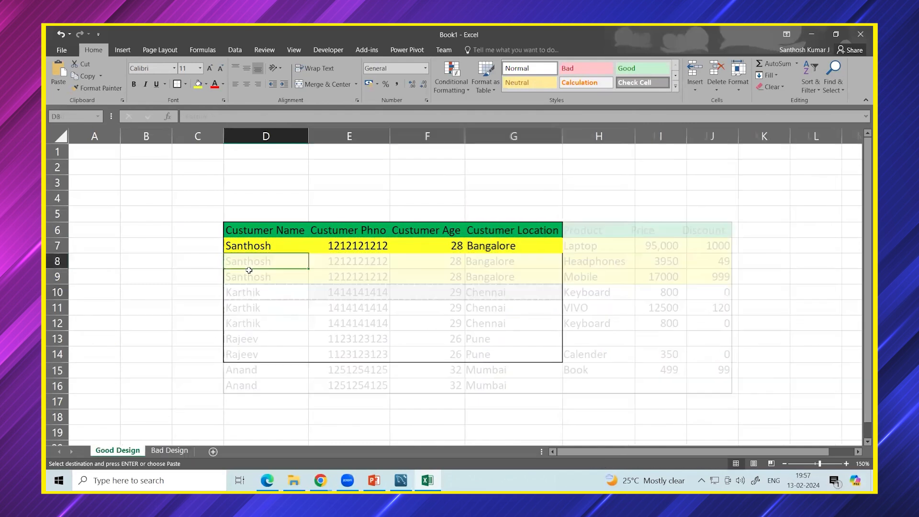
pyautogui.hotkey('ctrl', 'v')
# Copy the third customer's details (26, Pune) from row 13 into Good Design row 9.
pyautogui.hotkey('ctrl', 'pagedown')
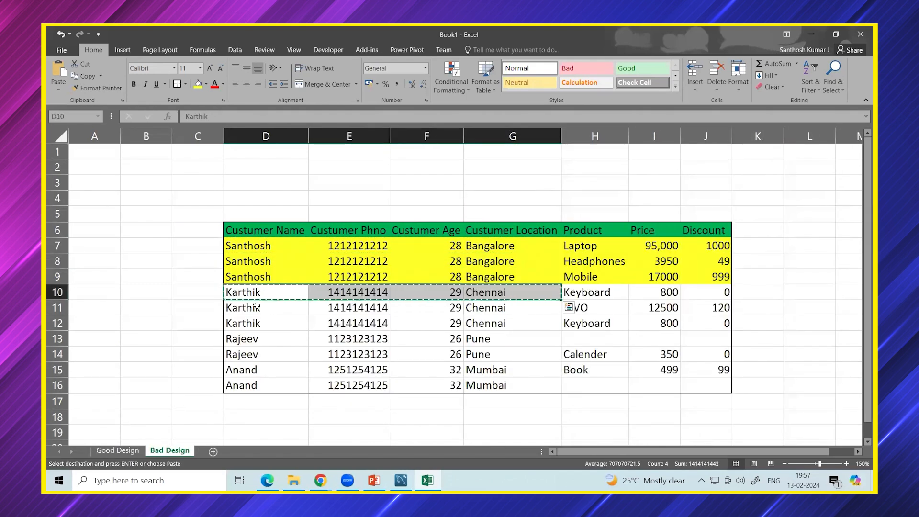
pyautogui.click(253, 332)
pyautogui.keyDown('shift'); pyautogui.click(476, 340); pyautogui.keyUp('shift')
pyautogui.hotkey('ctrl', 'c')
pyautogui.click(118, 450)
pyautogui.click(259, 277)
pyautogui.hotkey('ctrl', 'v')
# Bring the fourth customer's details (32, Mumbai) from row 15 into Good Design row 10.
pyautogui.click(170, 450)
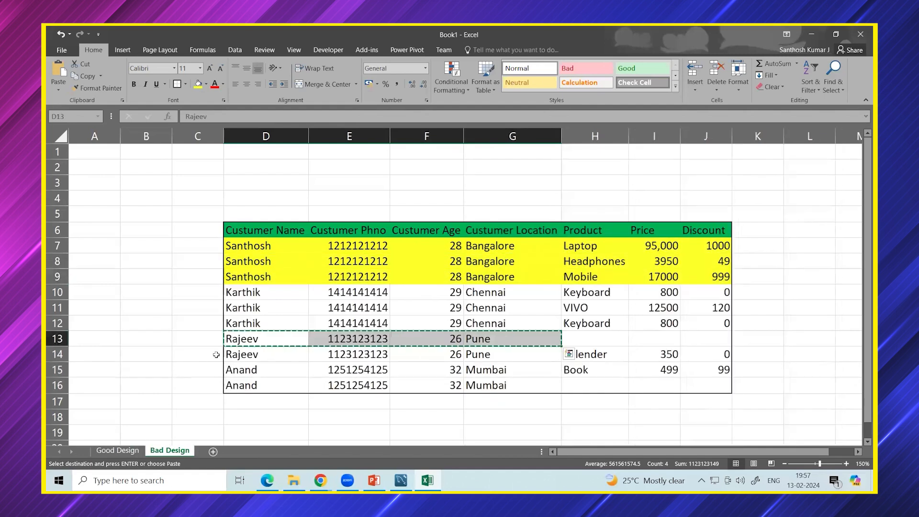
pyautogui.click(230, 355)
pyautogui.moveTo(474, 368); pyautogui.dragTo(265, 372)
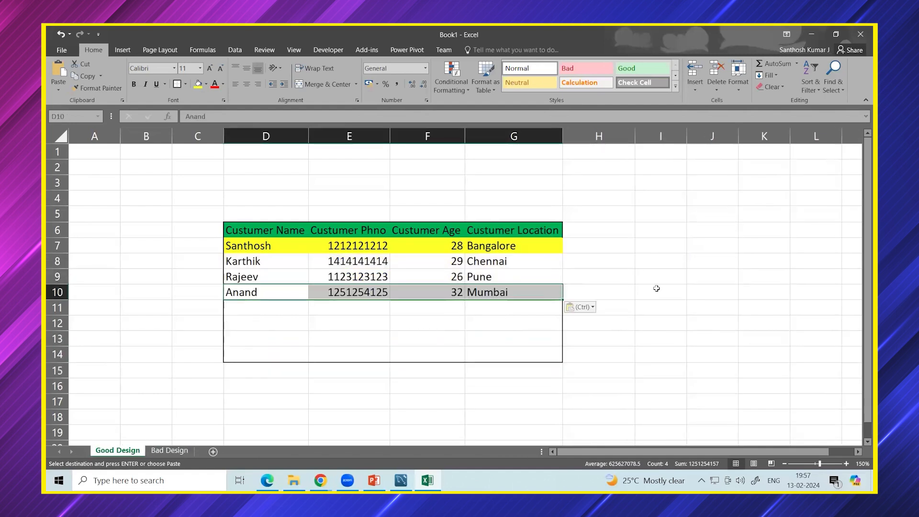
pyautogui.click(658, 290)
pyautogui.click(268, 229)
# Pick up row 10's plain formatting with Format Painter.
pyautogui.moveTo(390, 287); pyautogui.dragTo(521, 356)
pyautogui.moveTo(269, 287); pyautogui.dragTo(512, 291)
pyautogui.click(98, 88)
# Paint row 10's plain formatting onto D7:G7 and remove all borders from D6:G14.
pyautogui.moveTo(250, 246); pyautogui.dragTo(513, 248)
pyautogui.click(622, 258)
pyautogui.moveTo(259, 230); pyautogui.dragTo(507, 354)
pyautogui.click(186, 84)
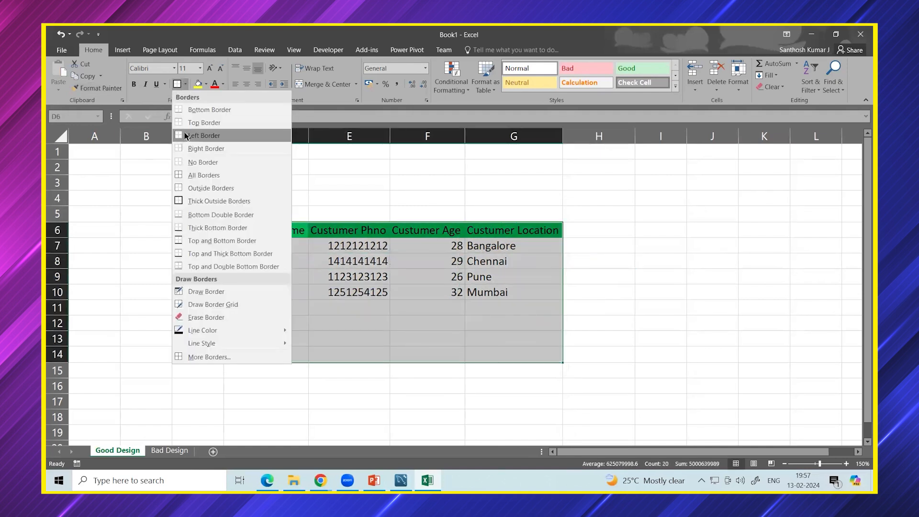
pyautogui.click(199, 162)
pyautogui.click(256, 232)
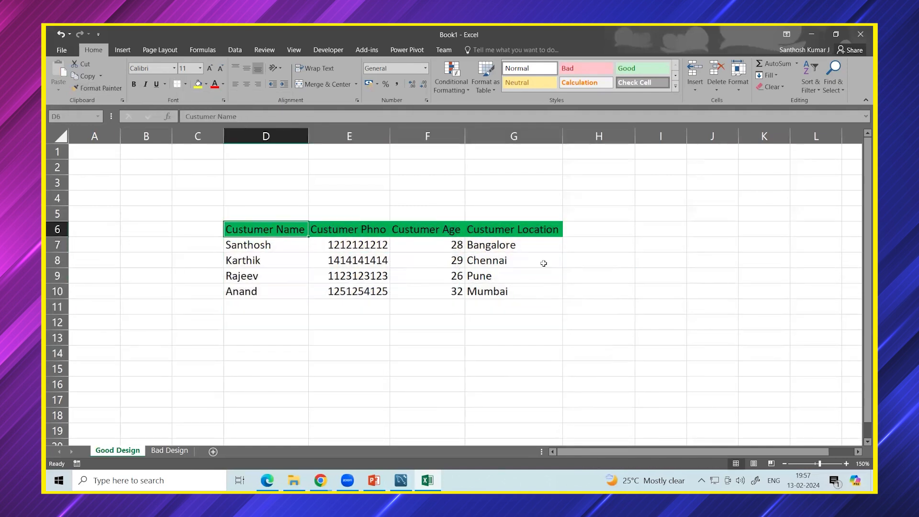
# Put a Thick Box Border around the filled customer table D6:G10.
pyautogui.moveTo(253, 230); pyautogui.dragTo(530, 290)
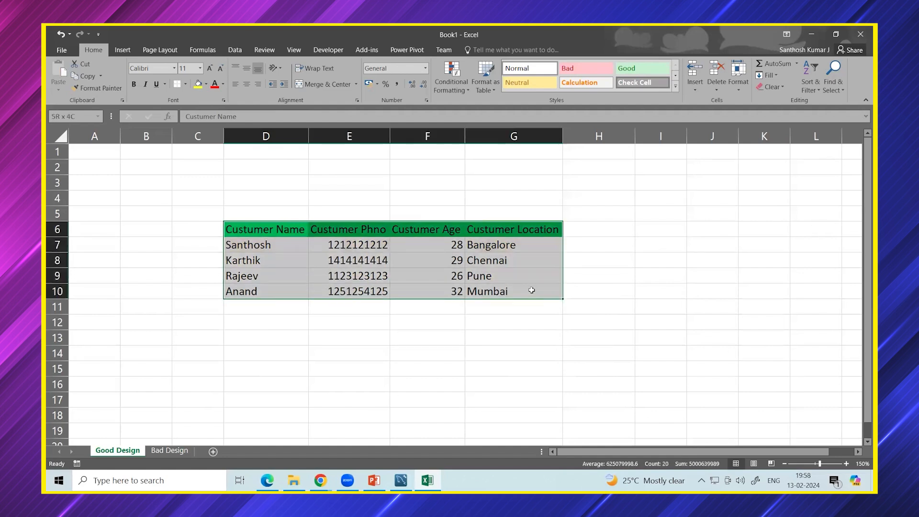
pyautogui.click(185, 84)
pyautogui.click(197, 198)
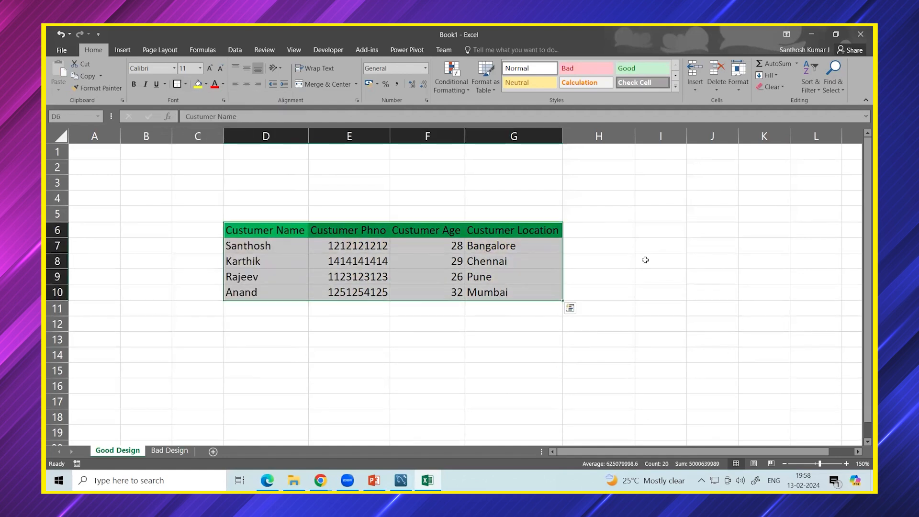
pyautogui.click(645, 260)
pyautogui.click(858, 452)
pyautogui.click(857, 452)
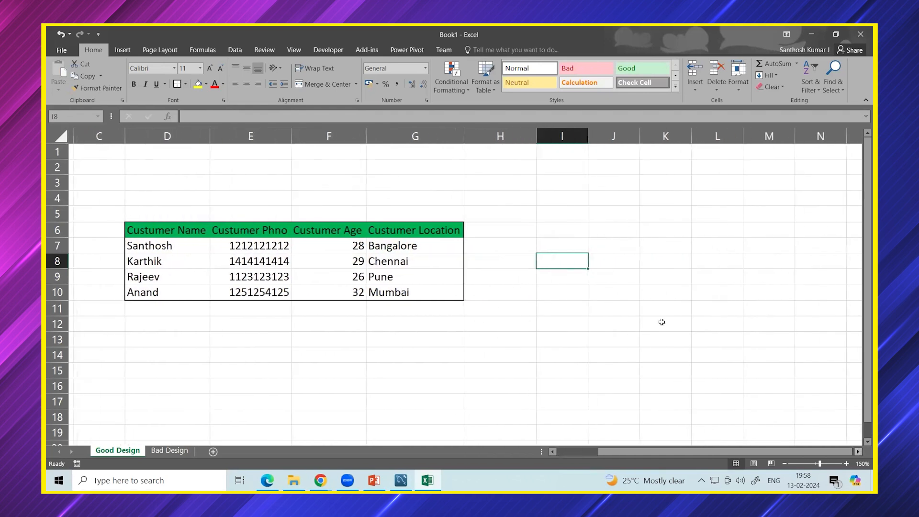
# Enter the headings 'Product' in J6 and 'Price' in K6.
pyautogui.doubleClick(594, 235)
pyautogui.write('Product')
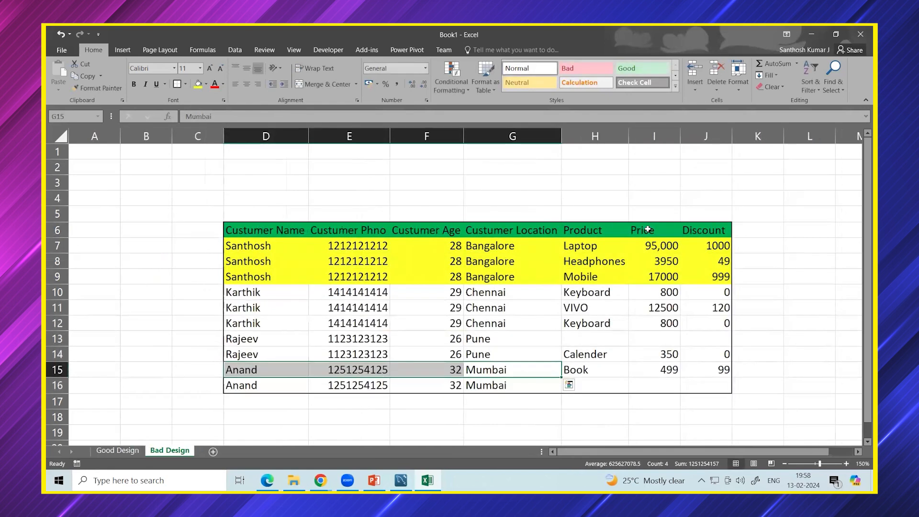
pyautogui.click(647, 230)
pyautogui.click(120, 451)
pyautogui.click(650, 230)
pyautogui.write('Price')
pyautogui.press('Return')
# Copy the first three products with prices from Bad Design into Good Design J7:K9.
pyautogui.moveTo(606, 230); pyautogui.dragTo(660, 324)
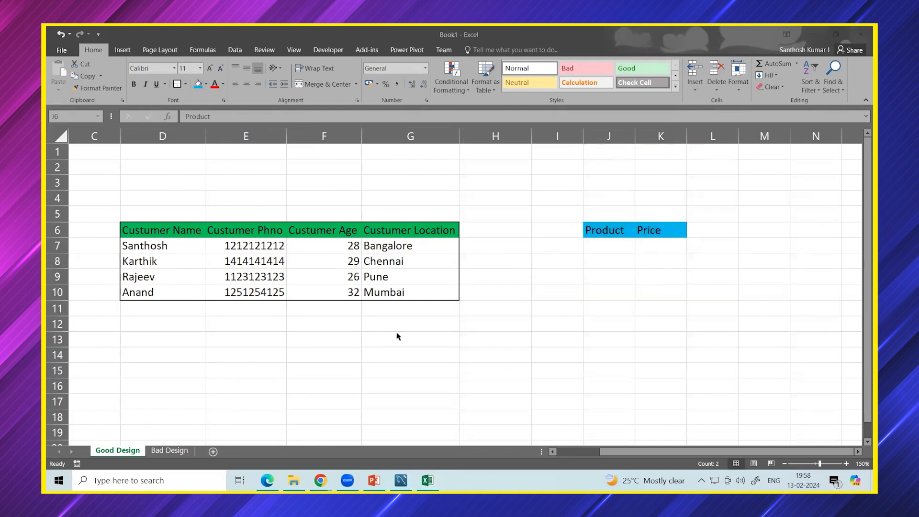
pyautogui.click(163, 450)
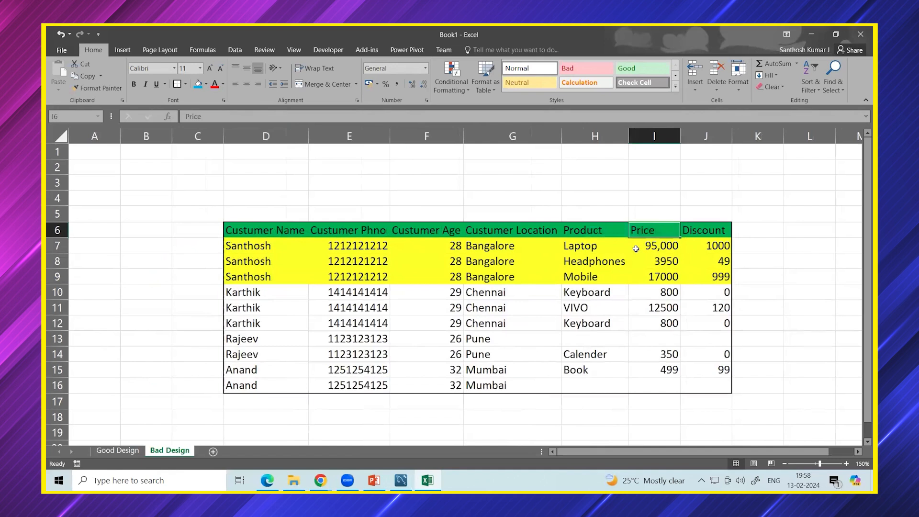
pyautogui.keyDown('shift'); pyautogui.click(658, 280); pyautogui.keyUp('shift')
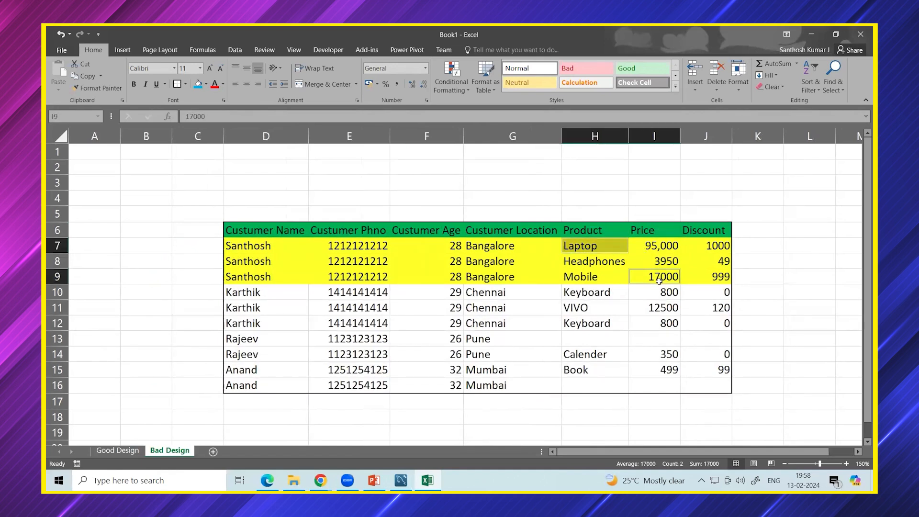
pyautogui.hotkey('ctrl', 'c')
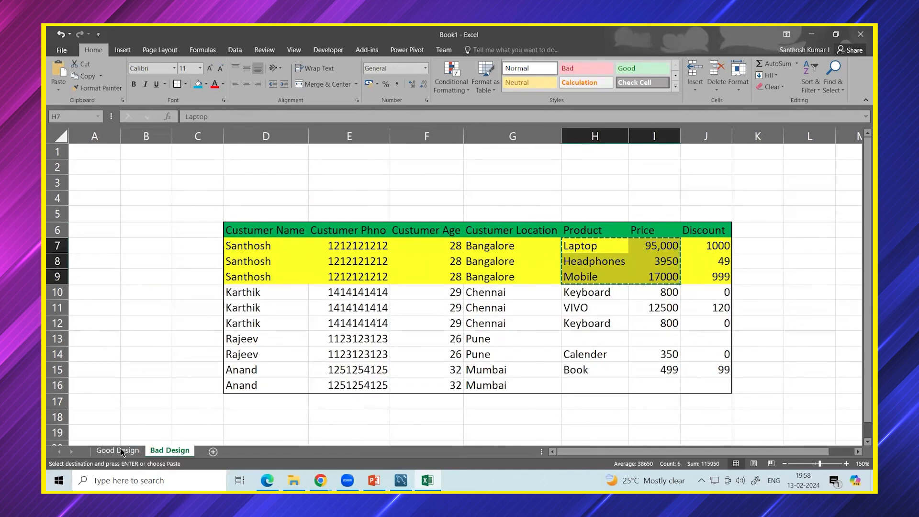
pyautogui.hotkey('ctrl', 'pageup')
pyautogui.click(603, 243)
pyautogui.hotkey('ctrl', 'v')
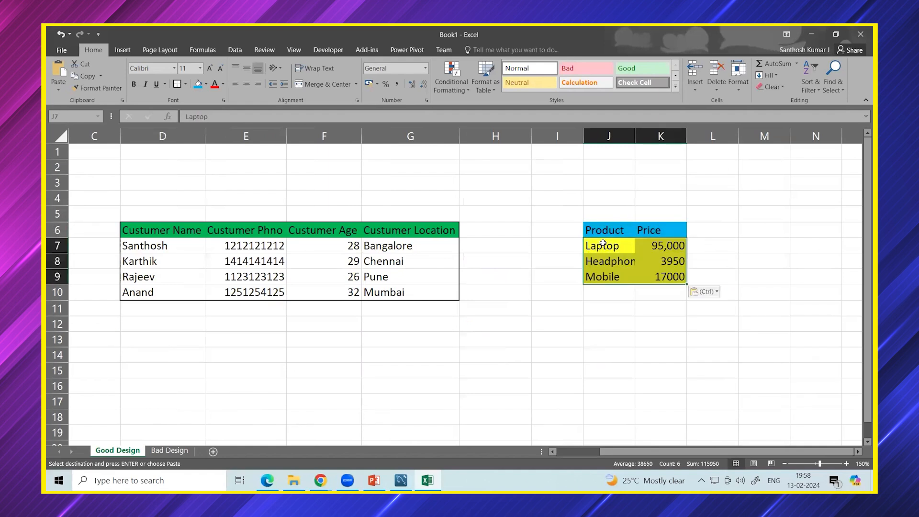
# Add Keyboard with price 800 to product table row 10.
pyautogui.click(155, 448)
pyautogui.moveTo(576, 297); pyautogui.dragTo(639, 298)
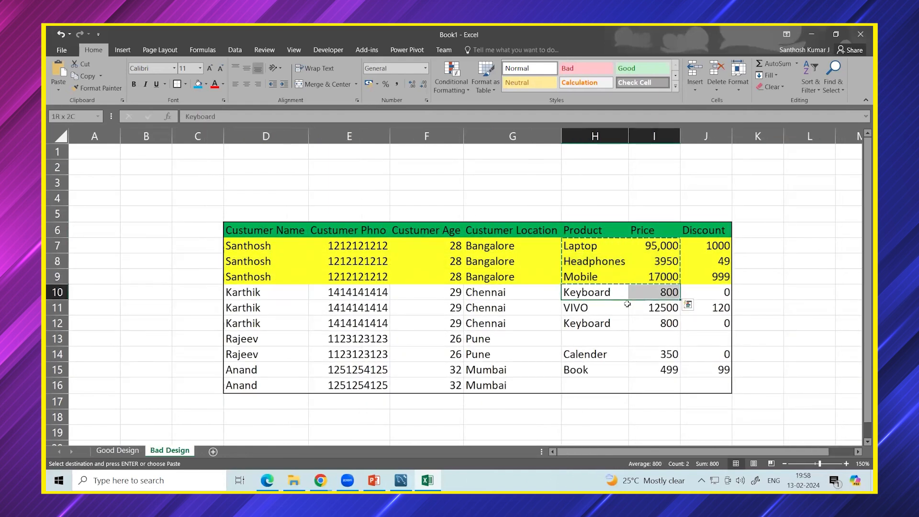
pyautogui.moveTo(597, 322); pyautogui.dragTo(648, 321)
pyautogui.moveTo(604, 292); pyautogui.dragTo(653, 290)
pyautogui.hotkey('ctrl', 'pageup')
pyautogui.click(615, 298)
pyautogui.hotkey('ctrl', 'v')
# Add VIVO with price 12500 to product table row 11.
pyautogui.hotkey('ctrl', 'pagedown')
pyautogui.moveTo(581, 309); pyautogui.dragTo(640, 310)
pyautogui.hotkey('ctrl', 'c')
pyautogui.hotkey('ctrl', 'pageup')
pyautogui.click(593, 310)
pyautogui.hotkey('ctrl', 'v')
# Copy Calender and Book with their prices into product table rows 12–13.
pyautogui.hotkey('ctrl', 'pagedown')
pyautogui.moveTo(593, 354); pyautogui.dragTo(671, 370)
pyautogui.hotkey('ctrl', 'c')
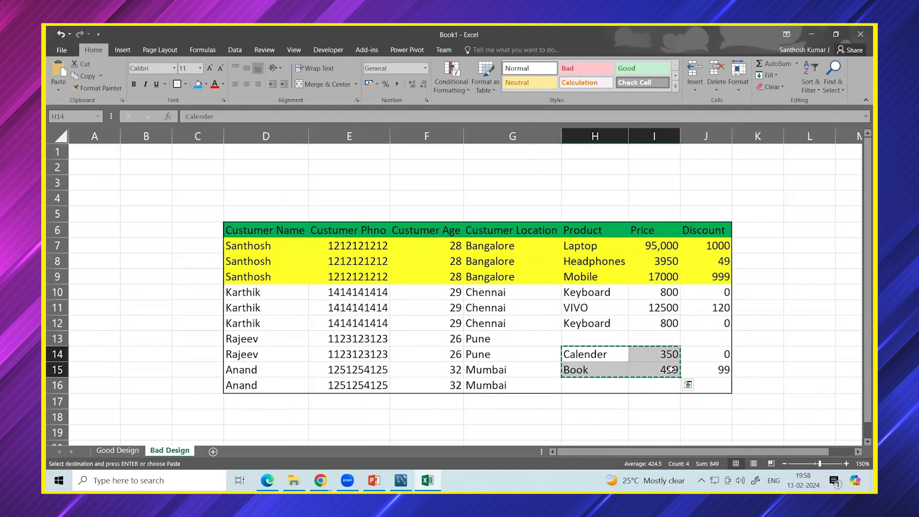
pyautogui.hotkey('ctrl', 'pageup')
pyautogui.click(603, 325)
pyautogui.hotkey('ctrl', 'v')
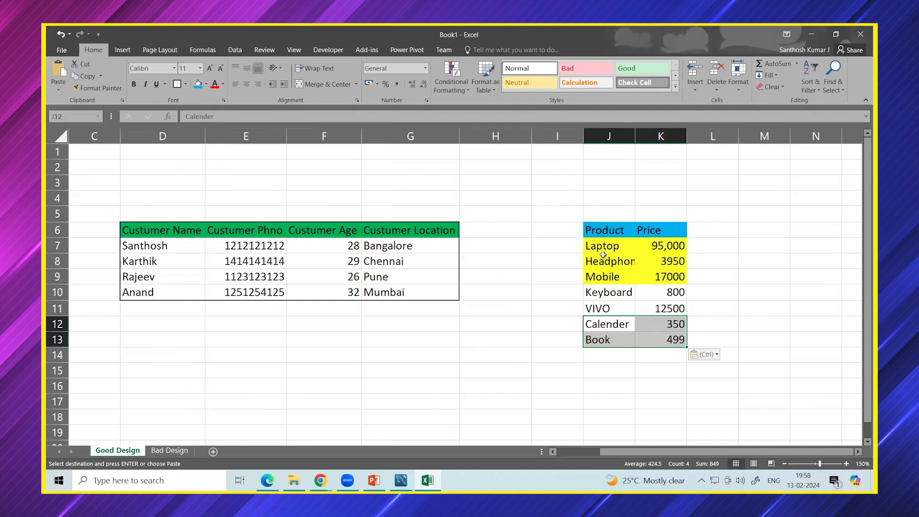
# Clear the yellow fill from J6:K13 and give it Outside Borders.
pyautogui.moveTo(605, 230); pyautogui.dragTo(647, 338)
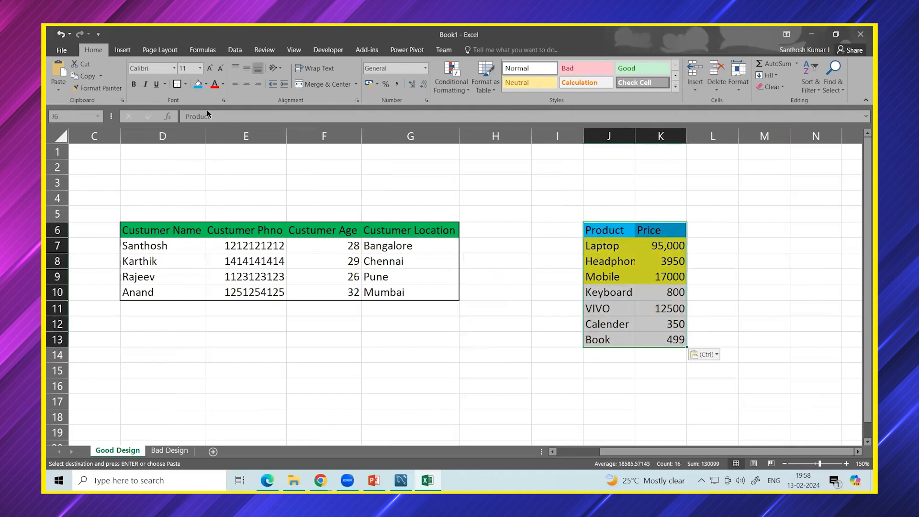
pyautogui.click(185, 83)
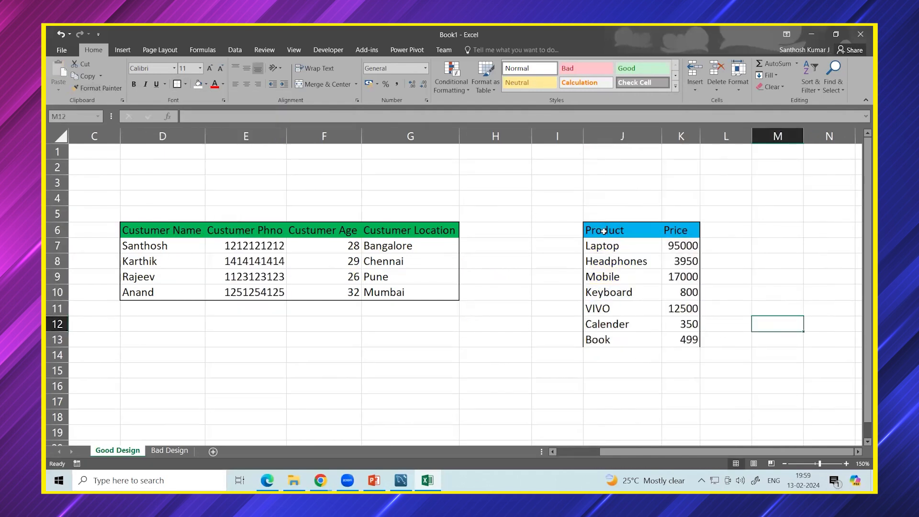
pyautogui.moveTo(604, 231); pyautogui.dragTo(680, 339)
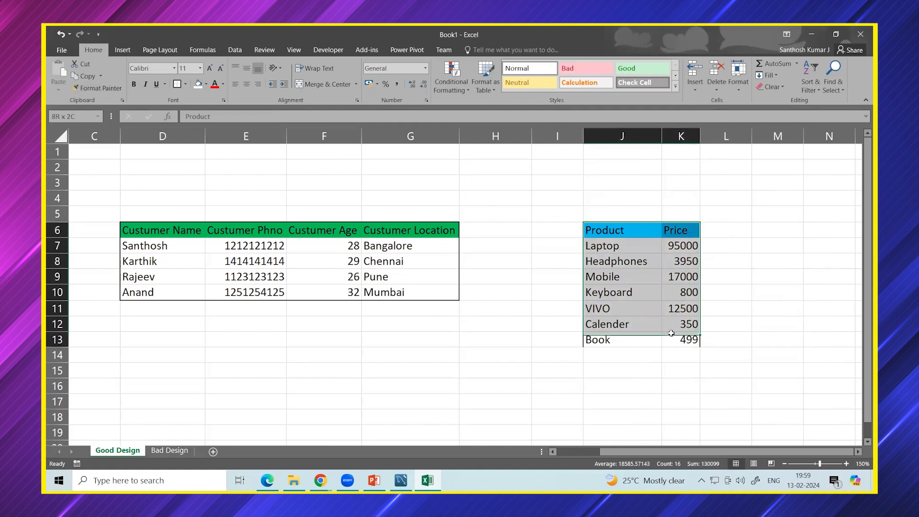
pyautogui.click(186, 84)
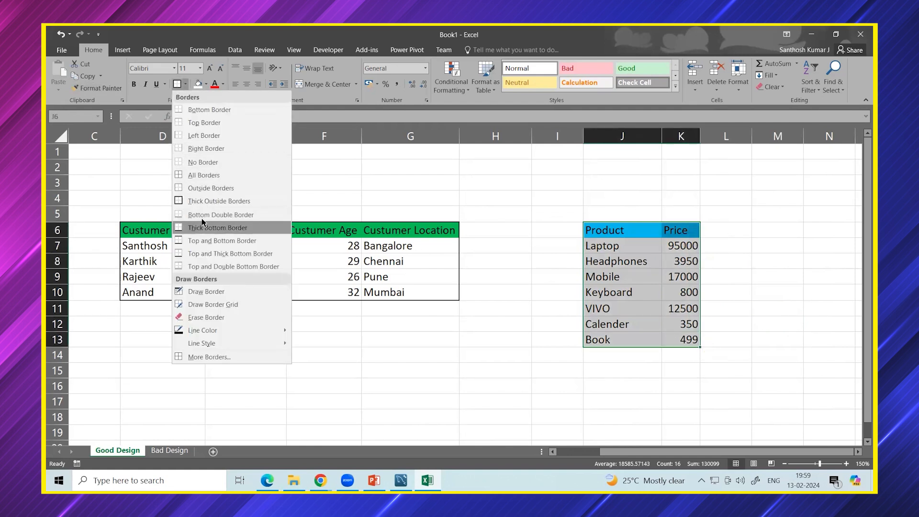
pyautogui.click(210, 188)
pyautogui.moveTo(735, 324); pyautogui.dragTo(791, 318)
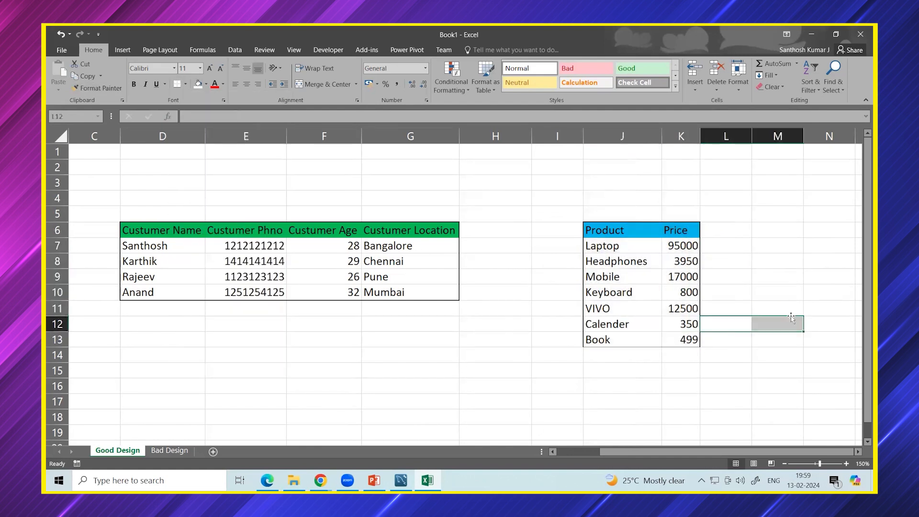
pyautogui.click(790, 355)
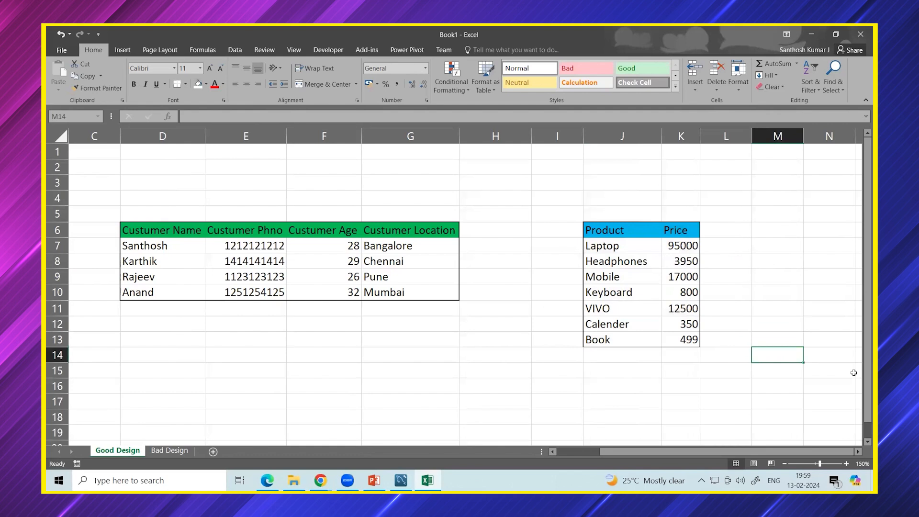
# Label the tables 'custumer' in E3 and 'product' in J3.
pyautogui.click(253, 181)
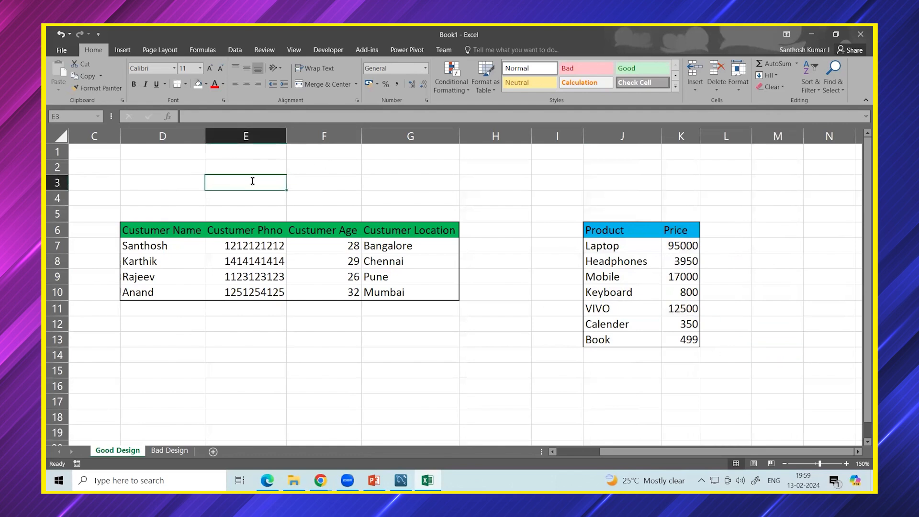
pyautogui.write('custumer')
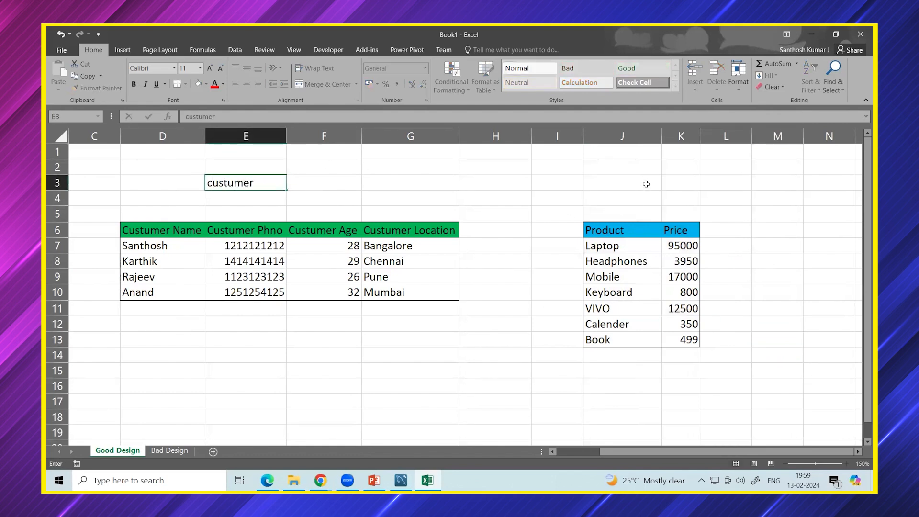
pyautogui.click(645, 183)
pyautogui.write('product')
pyautogui.click(775, 213)
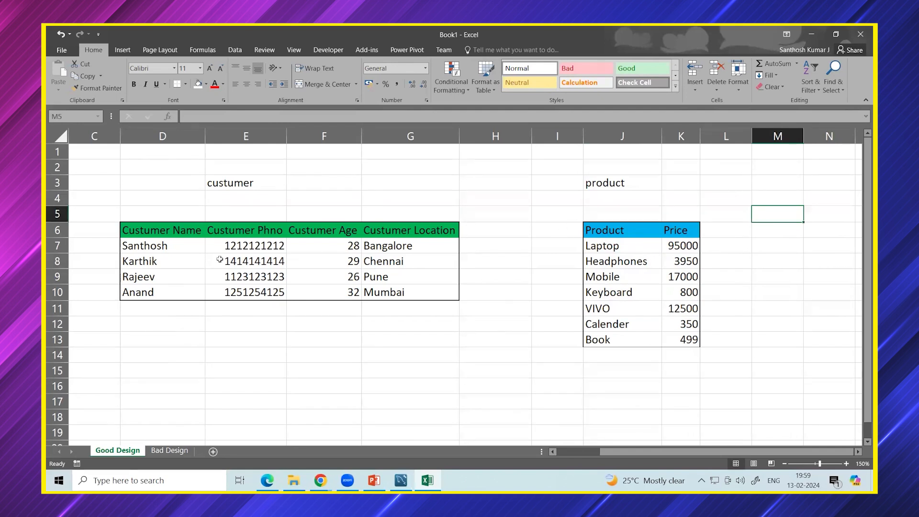
# Point out customer names alongside their Laptop and Headphones products.
pyautogui.click(173, 249)
pyautogui.click(596, 249)
pyautogui.click(166, 246)
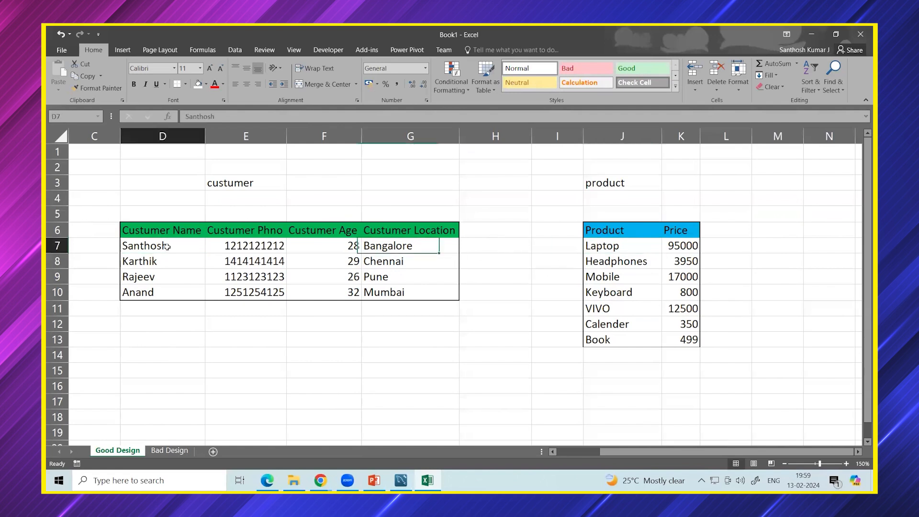
pyautogui.click(634, 263)
pyautogui.click(155, 271)
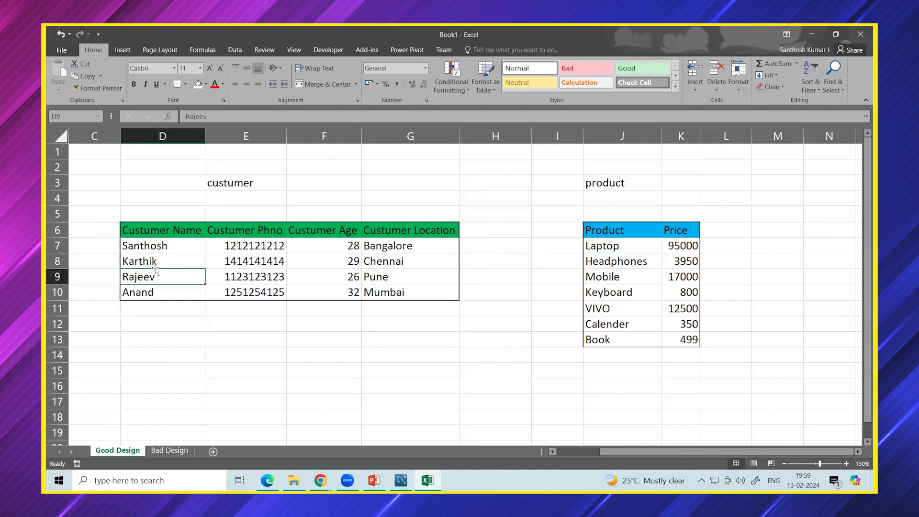
pyautogui.click(595, 264)
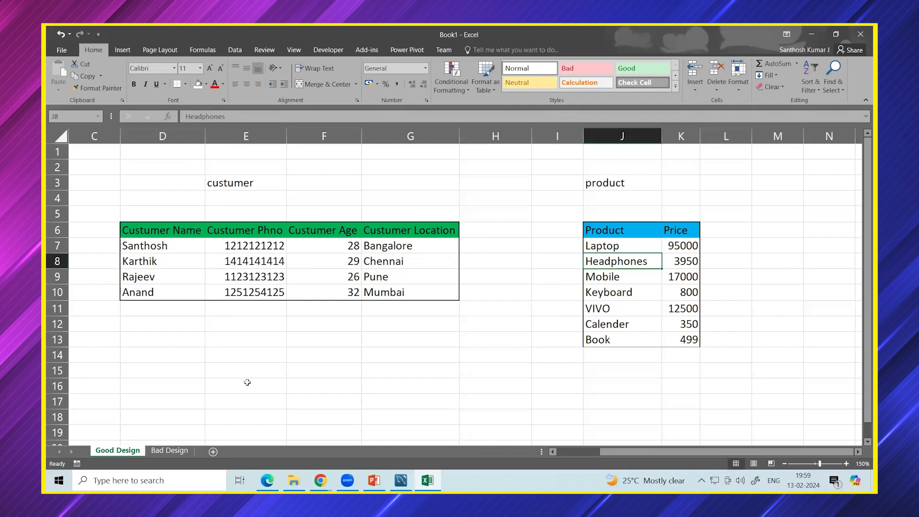
# Type the heading 'transaction table' in cell E16.
pyautogui.scroll(-3, 210, 364)
pyautogui.click(232, 254)
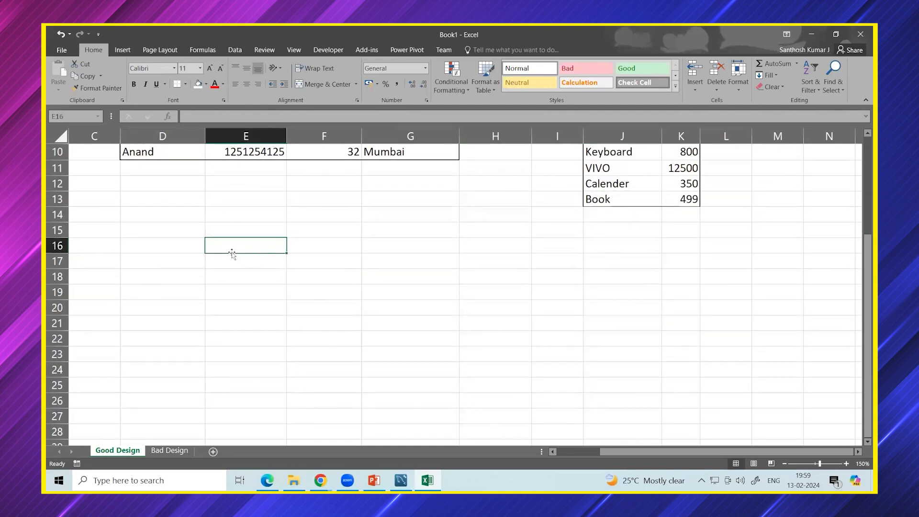
pyautogui.write('tra')
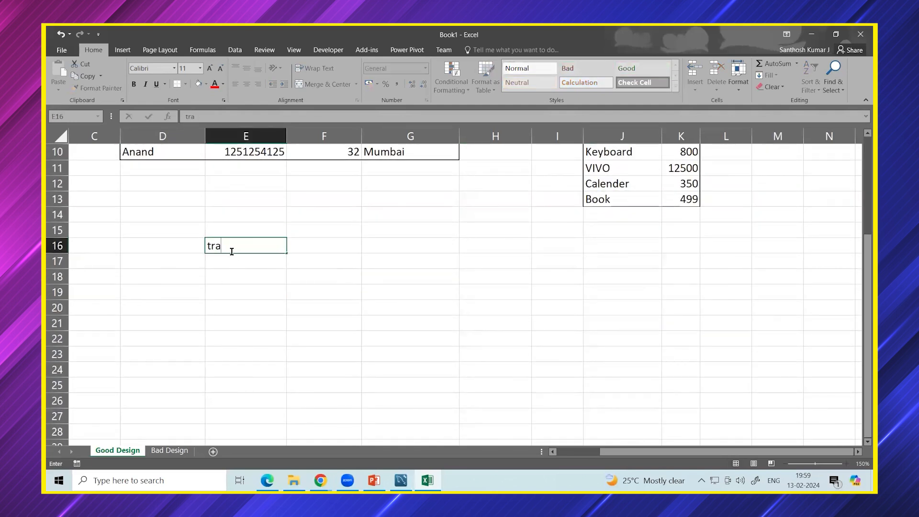
pyautogui.write('nsaction table')
pyautogui.click(244, 307)
# Match customers to Laptop and Headphones, select the customer names, then pick the cell under the transaction heading.
pyautogui.scroll(3, 275, 312)
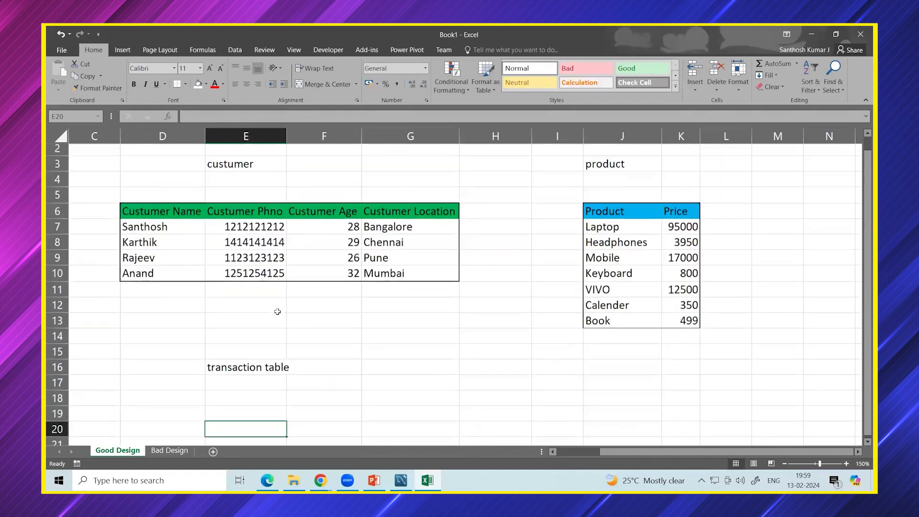
pyautogui.click(154, 245)
pyautogui.click(606, 246)
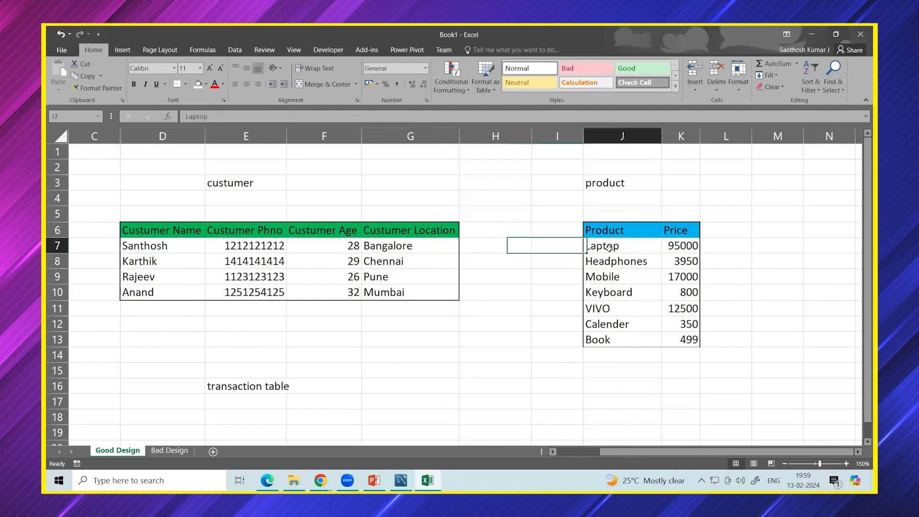
pyautogui.click(154, 262)
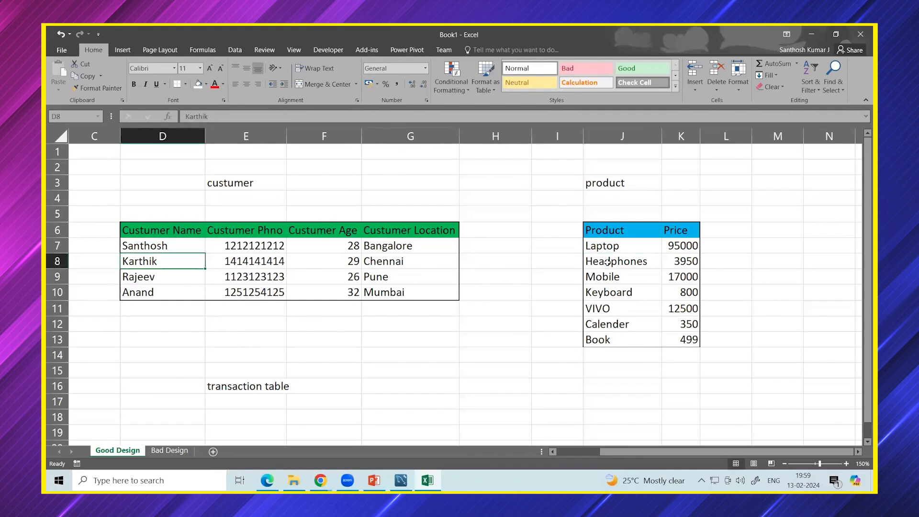
pyautogui.click(607, 262)
pyautogui.moveTo(160, 246); pyautogui.dragTo(155, 292)
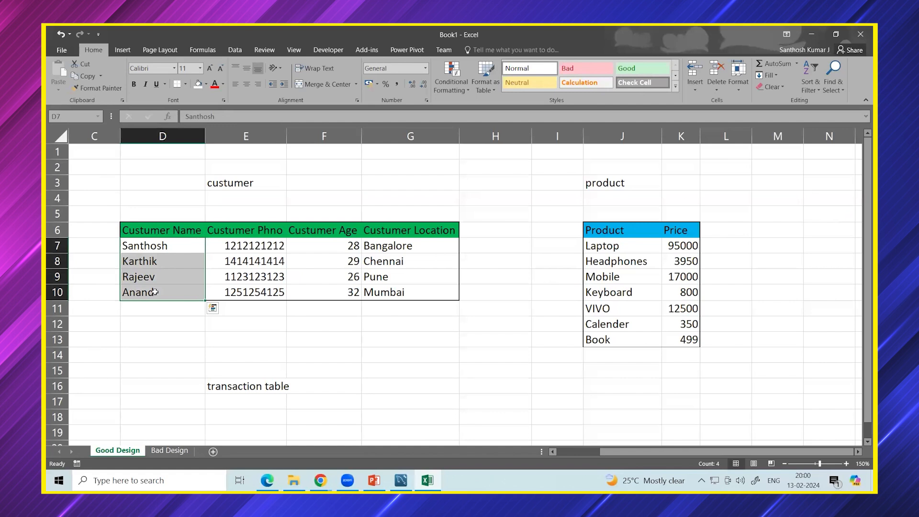
pyautogui.click(217, 407)
# Add Cust Name, Product and Price headers to the transaction table in E17:G17.
pyautogui.click(163, 249)
pyautogui.hotkey('ctrl', 'c')
pyautogui.click(237, 406)
pyautogui.write('Cust Name')
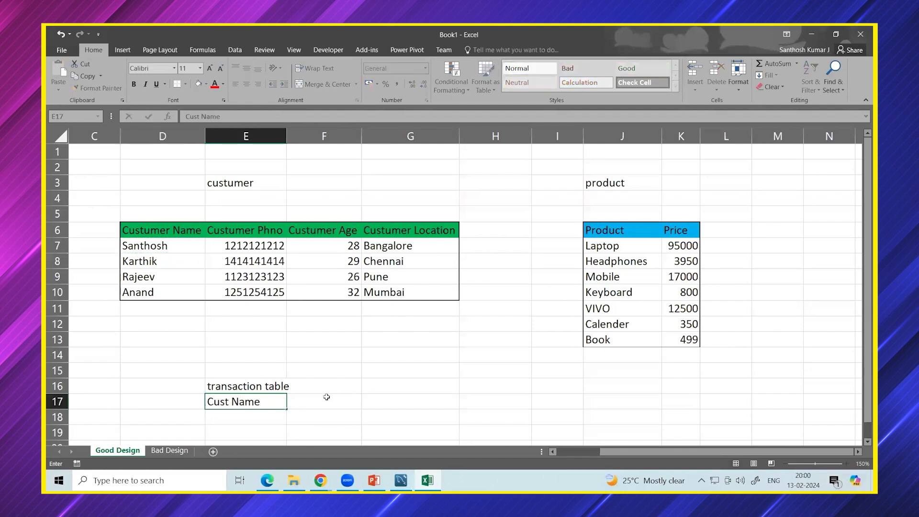
pyautogui.click(318, 398)
pyautogui.write('Product')
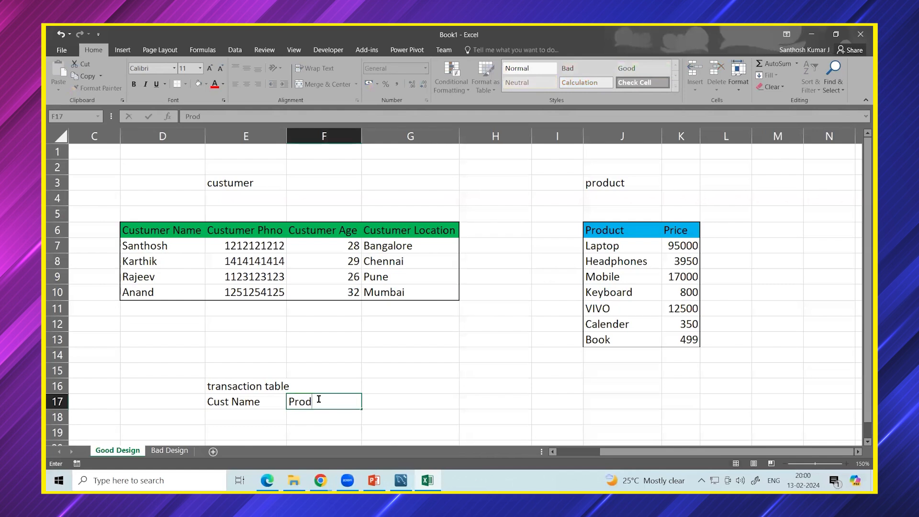
pyautogui.click(375, 401)
pyautogui.write('Price')
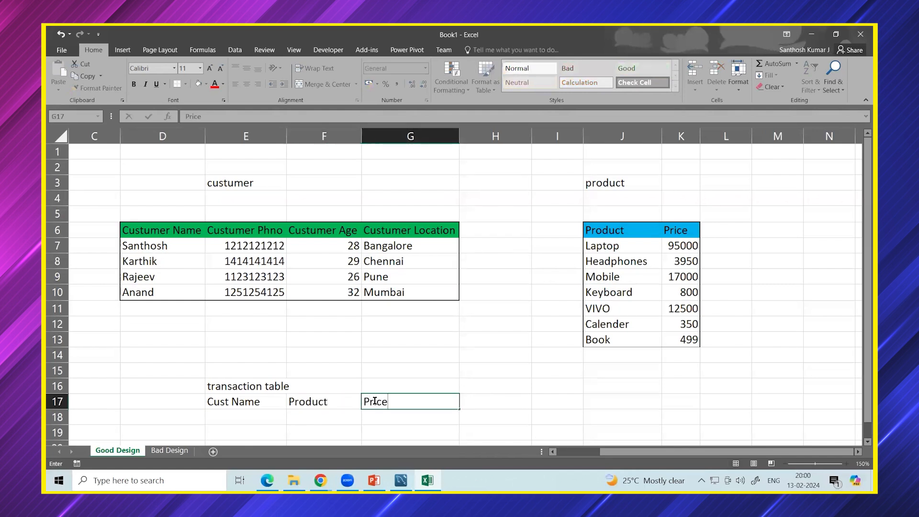
pyautogui.click(246, 418)
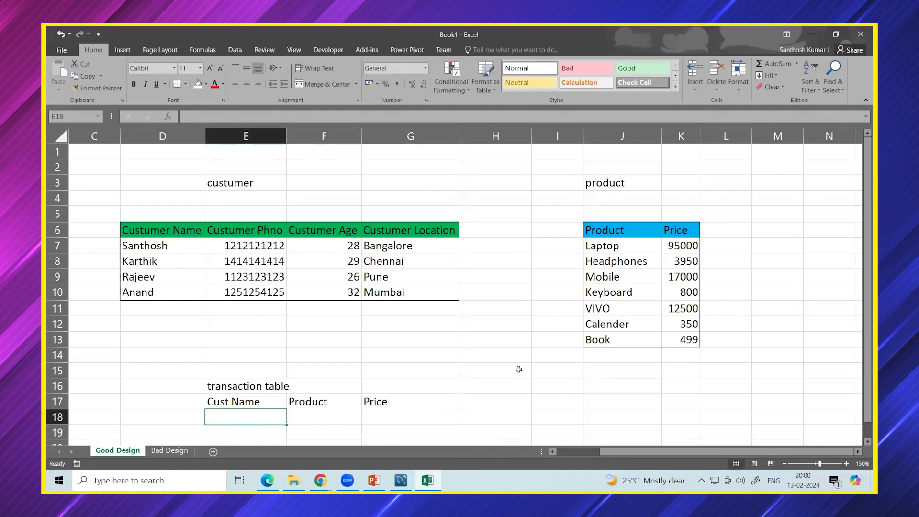
# Fill the first transaction row with the first customer's name and Laptop 95000.
pyautogui.click(140, 259)
pyautogui.click(143, 245)
pyautogui.hotkey('ctrl', 'c')
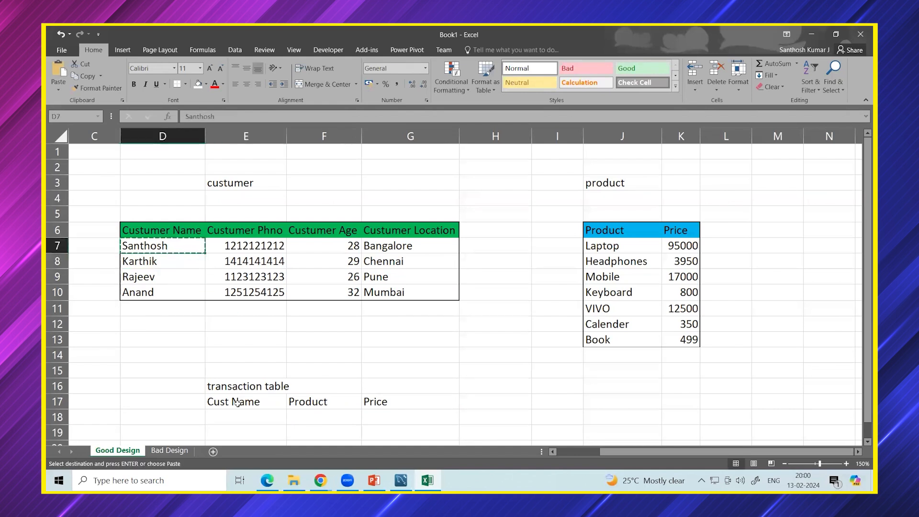
pyautogui.click(237, 412)
pyautogui.hotkey('ctrl', 'v')
pyautogui.click(615, 246)
pyautogui.hotkey('ctrl', 'v')
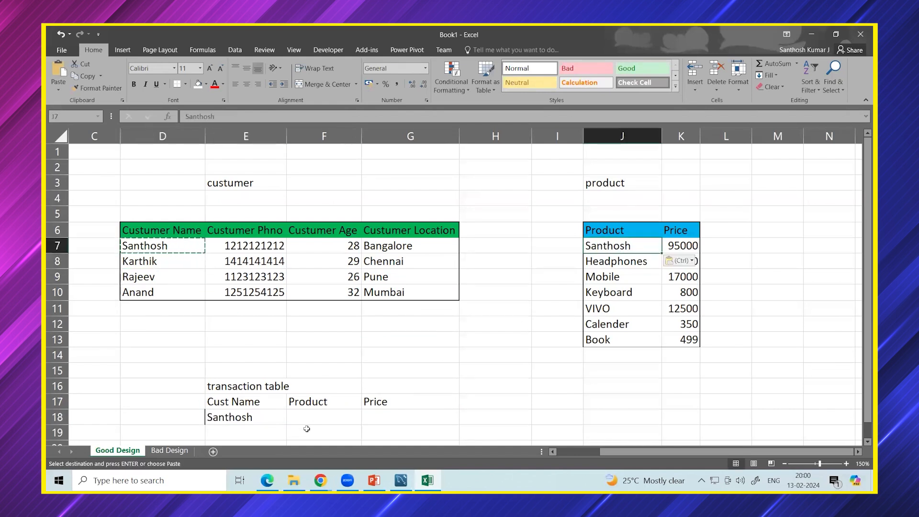
pyautogui.hotkey('ctrl', 'z')
pyautogui.moveTo(622, 246); pyautogui.dragTo(672, 247)
pyautogui.hotkey('ctrl', 'c')
pyautogui.click(325, 414)
pyautogui.hotkey('ctrl', 'v')
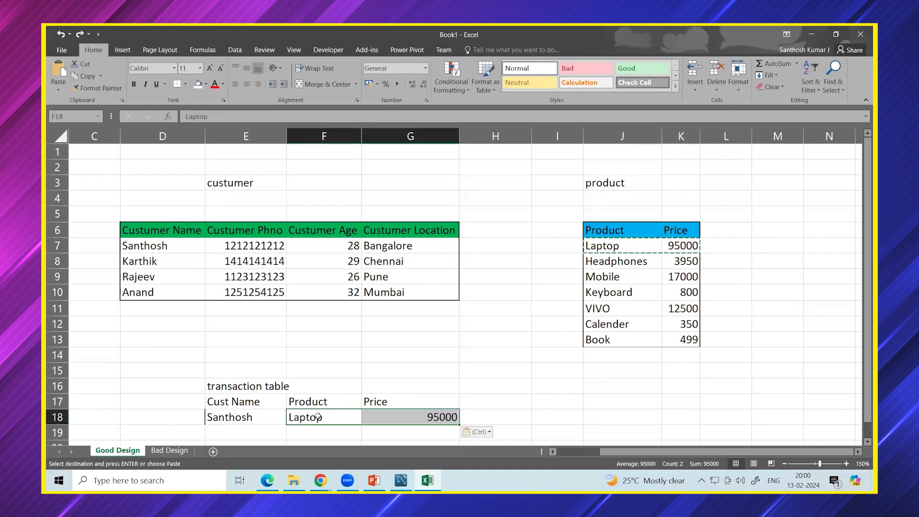
# Fill the second transaction row with the same customer and Calender 350.
pyautogui.scroll(-3, 243, 401)
pyautogui.click(231, 277)
pyautogui.hotkey('ctrl', 'c')
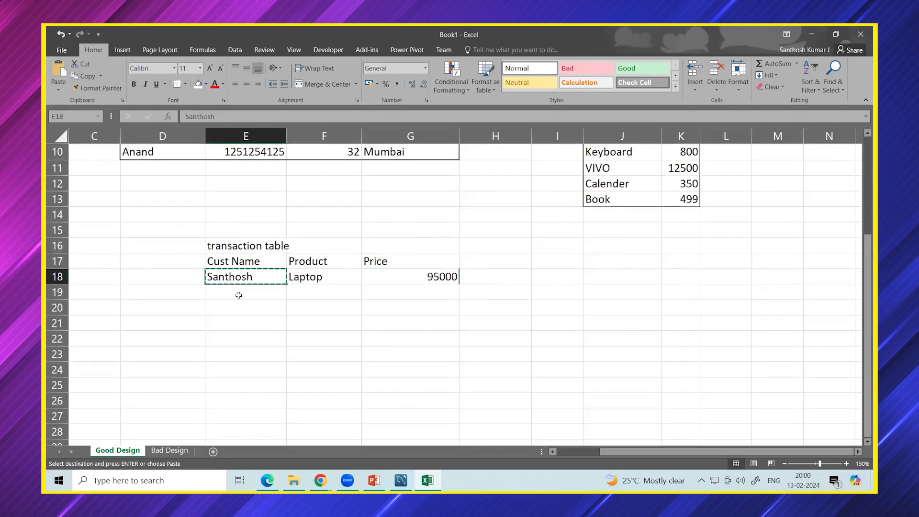
pyautogui.click(240, 293)
pyautogui.hotkey('ctrl', 'v')
pyautogui.moveTo(607, 183); pyautogui.dragTo(682, 184)
pyautogui.hotkey('ctrl', 'c')
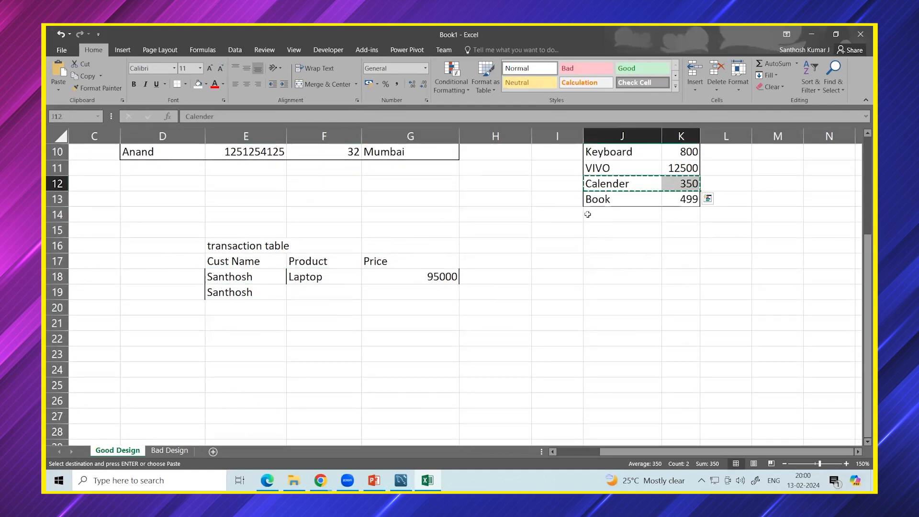
pyautogui.click(320, 292)
pyautogui.hotkey('ctrl', 'v')
# Add a third transaction row with the same customer and VIVO 12500, then select E17:G20.
pyautogui.click(232, 277)
pyautogui.click(243, 293)
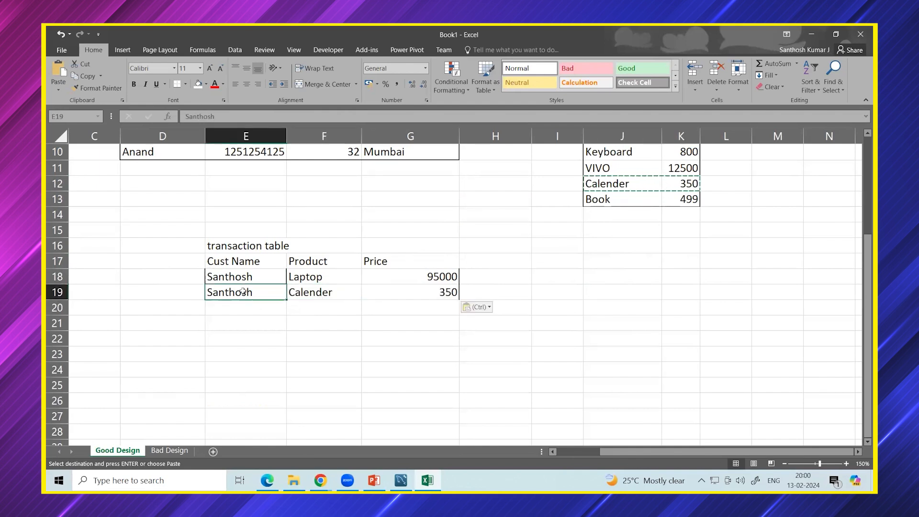
pyautogui.hotkey('ctrl', 'c')
pyautogui.click(243, 311)
pyautogui.hotkey('ctrl', 'v')
pyautogui.moveTo(607, 168); pyautogui.dragTo(669, 172)
pyautogui.press('ctrl')
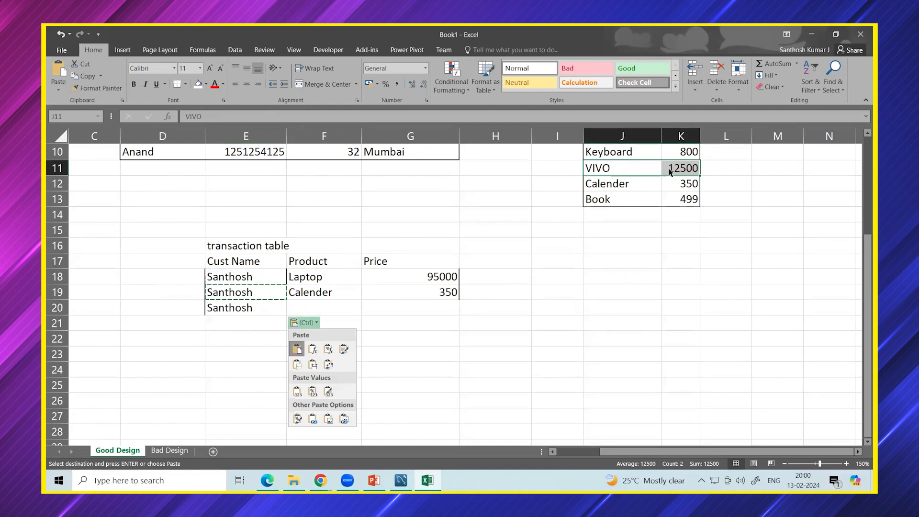
pyautogui.press('ctrl')
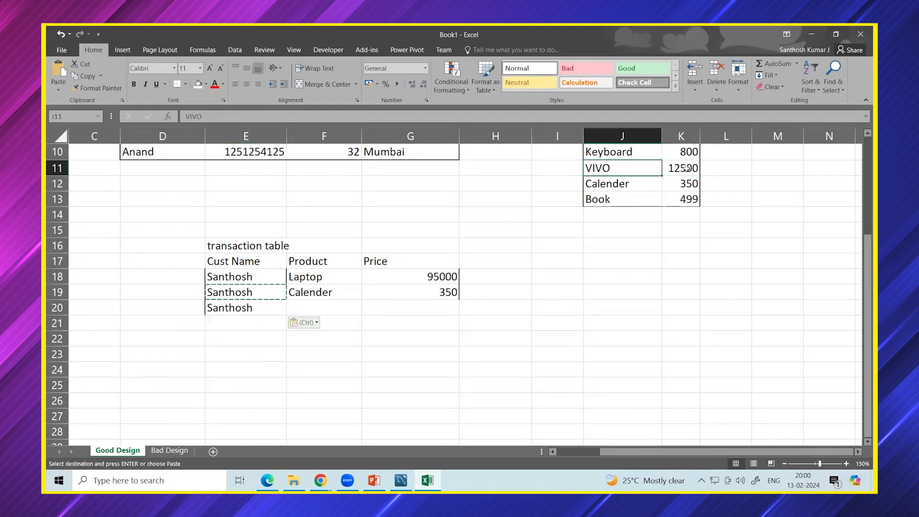
pyautogui.hotkey('ctrl', 'c')
pyautogui.click(340, 303)
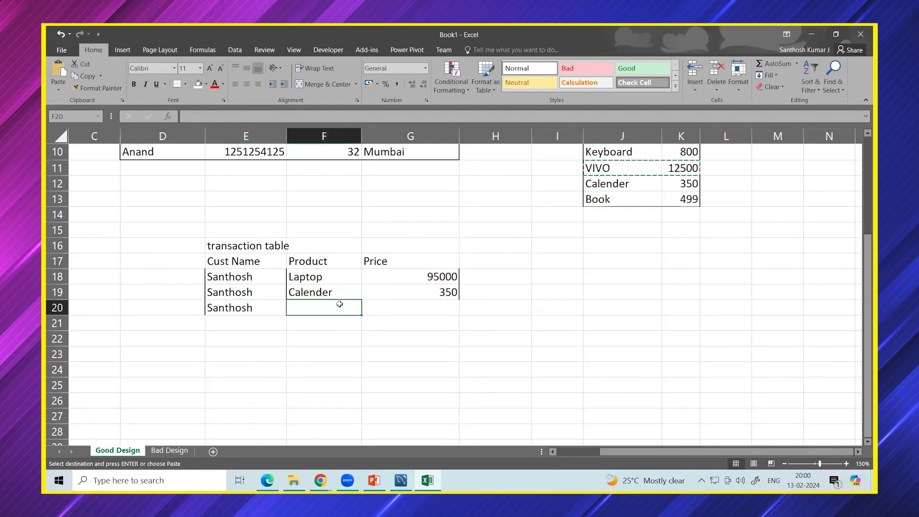
pyautogui.hotkey('ctrl', 'v')
pyautogui.moveTo(260, 268); pyautogui.dragTo(383, 302)
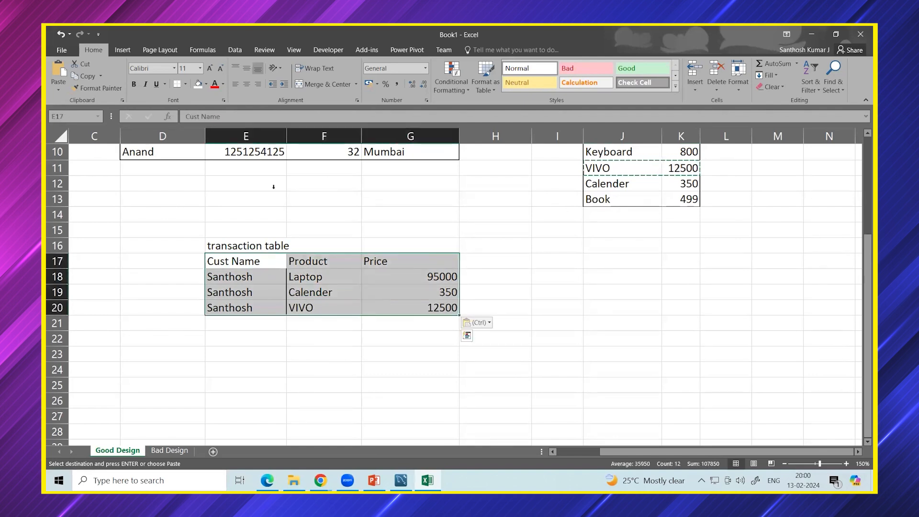
# Put an outside border around the transaction table E17:G20.
pyautogui.click(185, 84)
pyautogui.click(203, 199)
pyautogui.moveTo(246, 266); pyautogui.dragTo(380, 309)
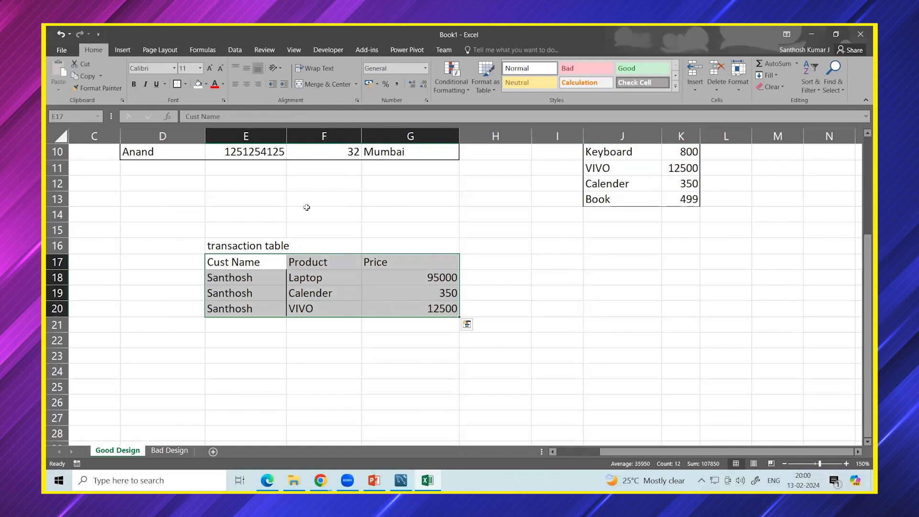
pyautogui.click(185, 84)
pyautogui.click(186, 83)
pyautogui.click(185, 83)
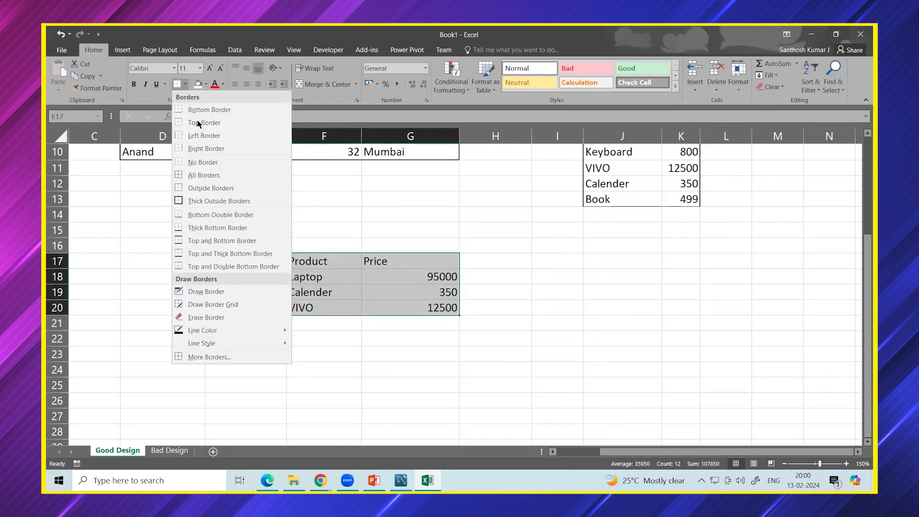
pyautogui.click(195, 190)
# Fill the transaction header row E17:G17 orange, keeping automatic black text.
pyautogui.moveTo(248, 263); pyautogui.dragTo(359, 262)
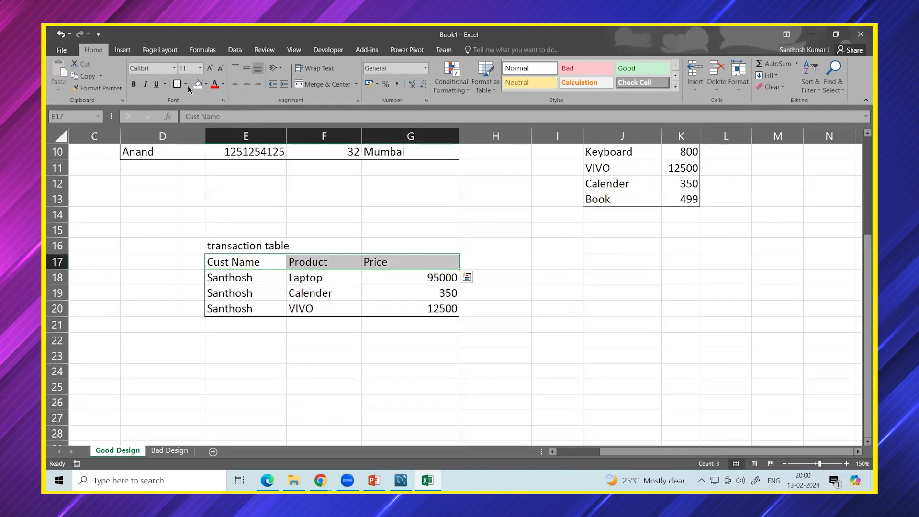
pyautogui.click(208, 88)
pyautogui.click(223, 84)
pyautogui.click(224, 96)
pyautogui.click(206, 84)
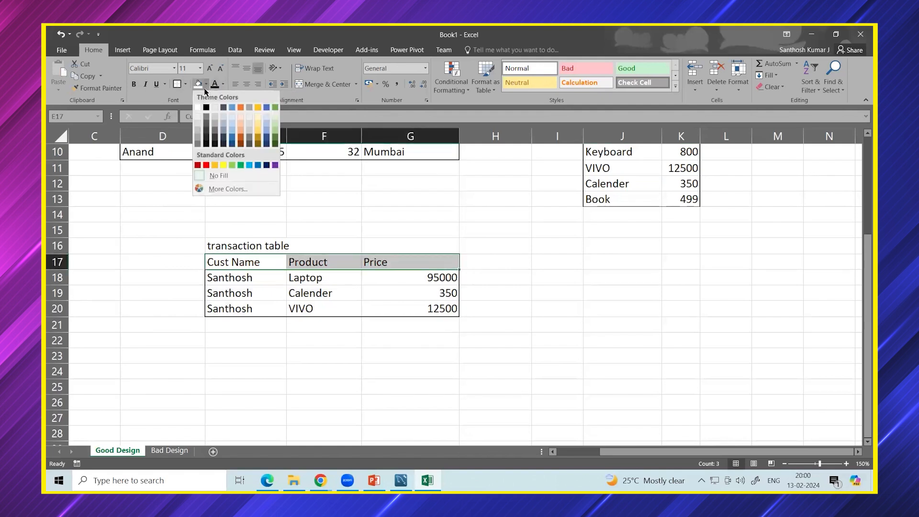
pyautogui.click(214, 164)
pyautogui.click(534, 336)
pyautogui.scroll(3, 534, 336)
pyautogui.scroll(-3, 332, 353)
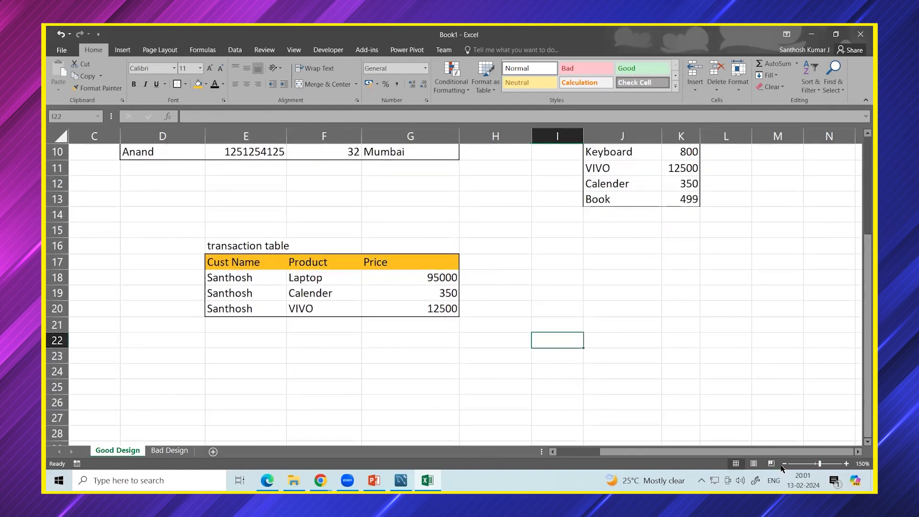
pyautogui.click(784, 463)
# On the Bad Design sheet, select the first customer's repeated phone numbers and ages.
pyautogui.click(170, 450)
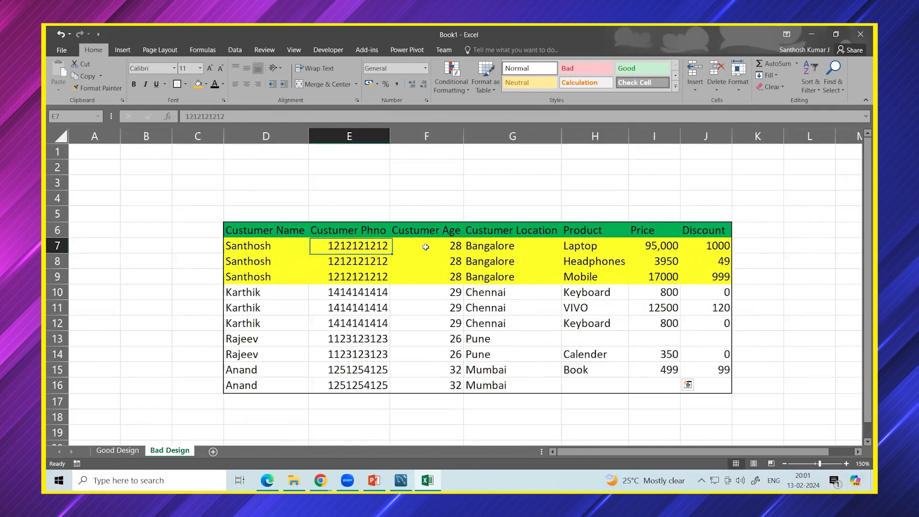
pyautogui.click(425, 246)
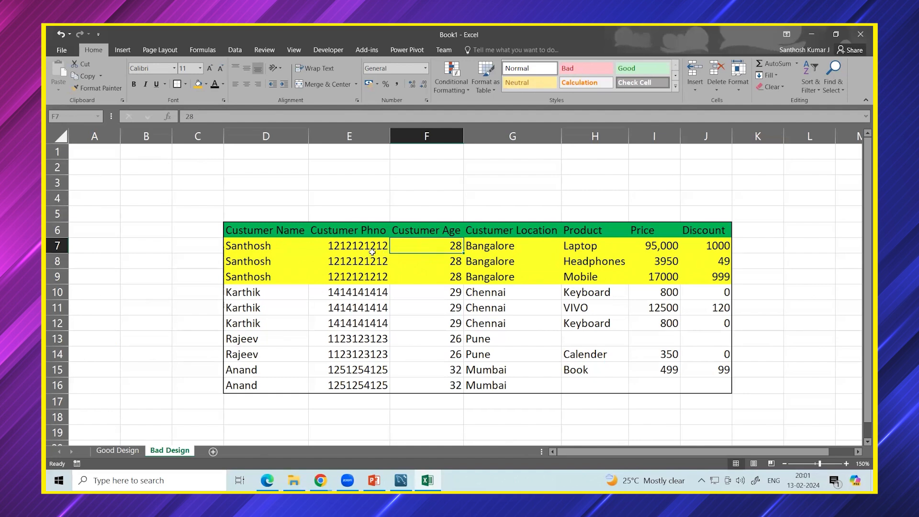
pyautogui.moveTo(365, 245); pyautogui.dragTo(444, 282)
# Compare with Good Design's single customer entry and three transactions, then return to Bad Design.
pyautogui.click(118, 449)
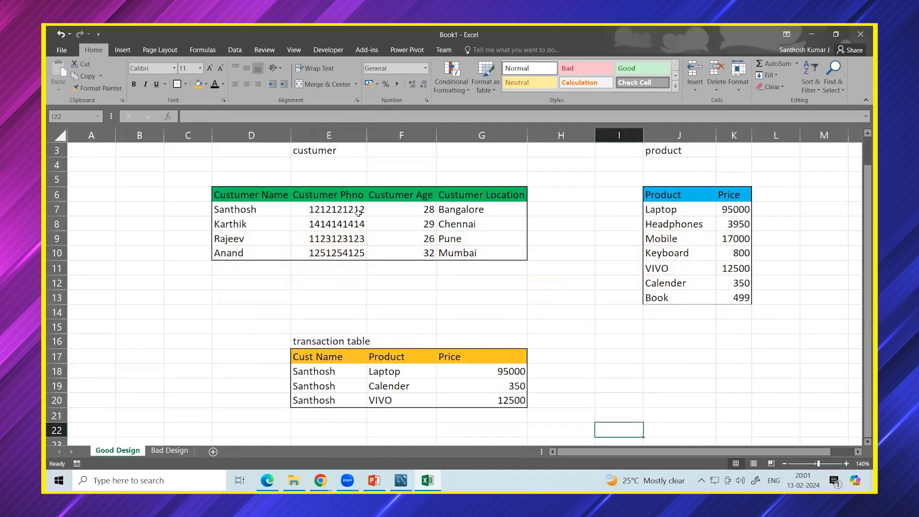
pyautogui.moveTo(359, 211); pyautogui.dragTo(373, 213)
pyautogui.click(255, 214)
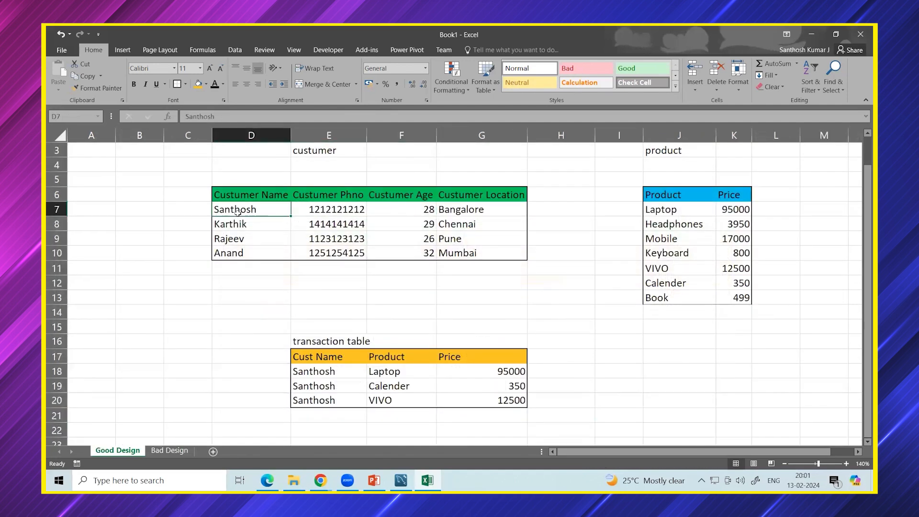
pyautogui.click(309, 373)
pyautogui.click(381, 372)
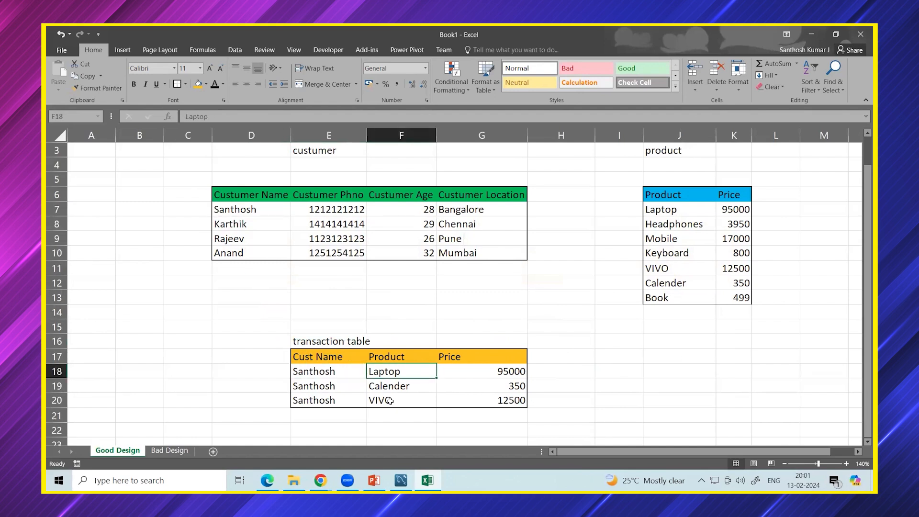
pyautogui.click(391, 398)
pyautogui.click(394, 388)
pyautogui.click(452, 397)
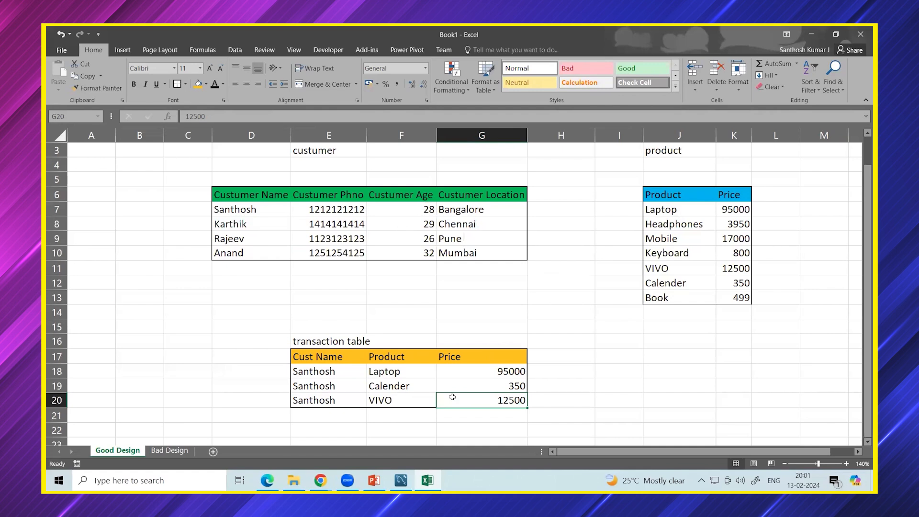
pyautogui.click(181, 452)
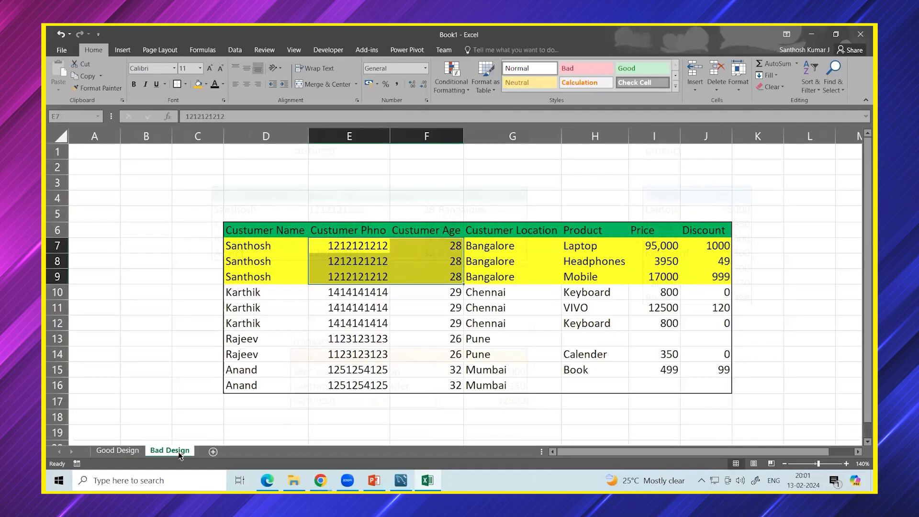
pyautogui.click(194, 358)
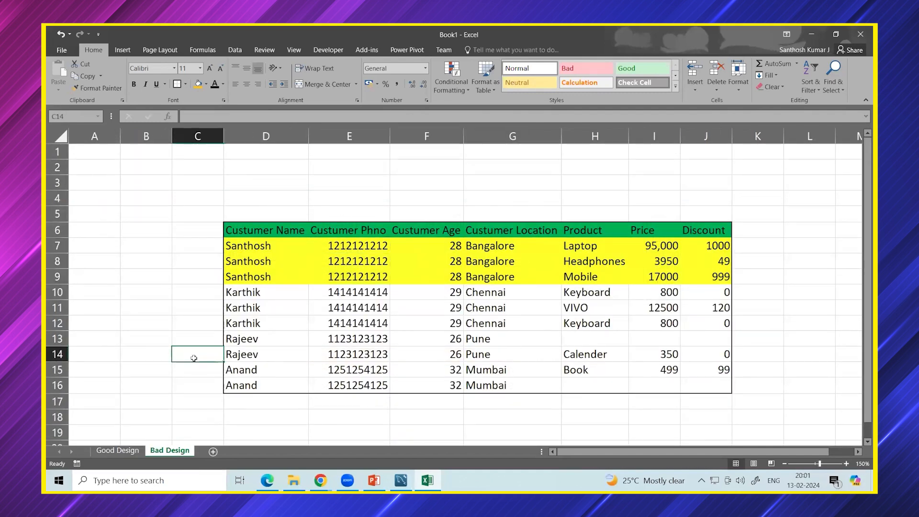
pyautogui.click(590, 341)
pyautogui.click(689, 341)
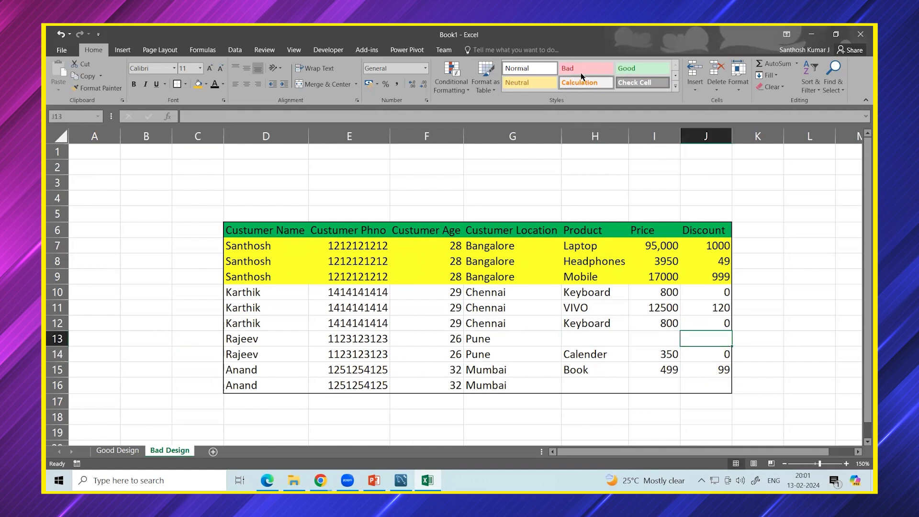
pyautogui.hotkey('alt', 'Tab')
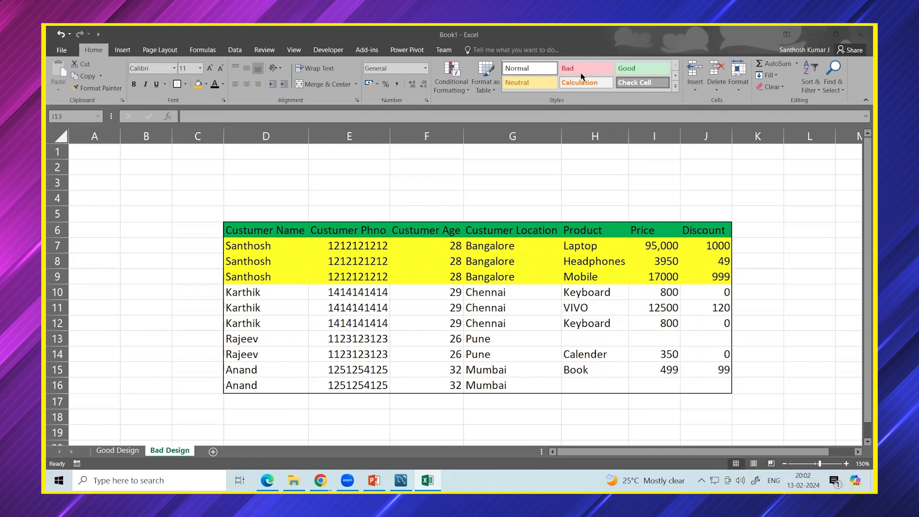
pyautogui.click(120, 451)
pyautogui.moveTo(239, 197); pyautogui.dragTo(440, 252)
pyautogui.moveTo(681, 196); pyautogui.dragTo(741, 297)
pyautogui.click(650, 360)
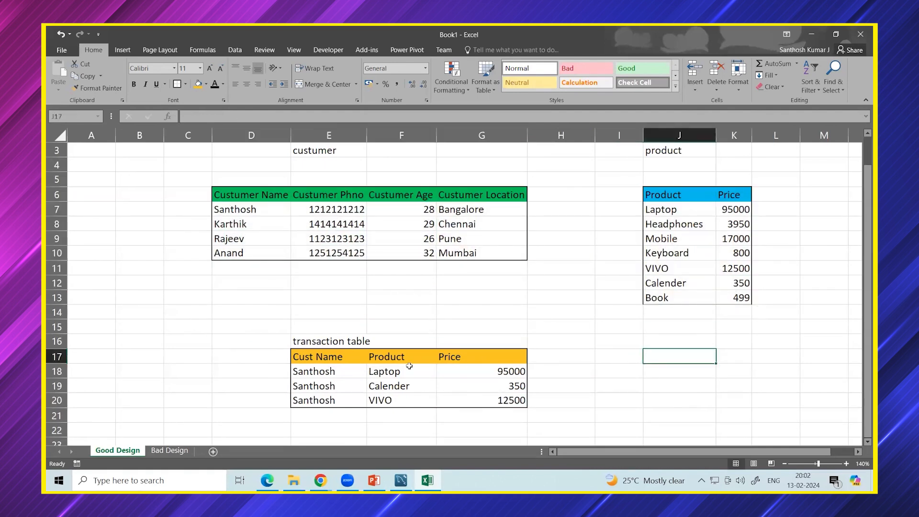
pyautogui.moveTo(371, 368); pyautogui.dragTo(521, 400)
pyautogui.click(547, 395)
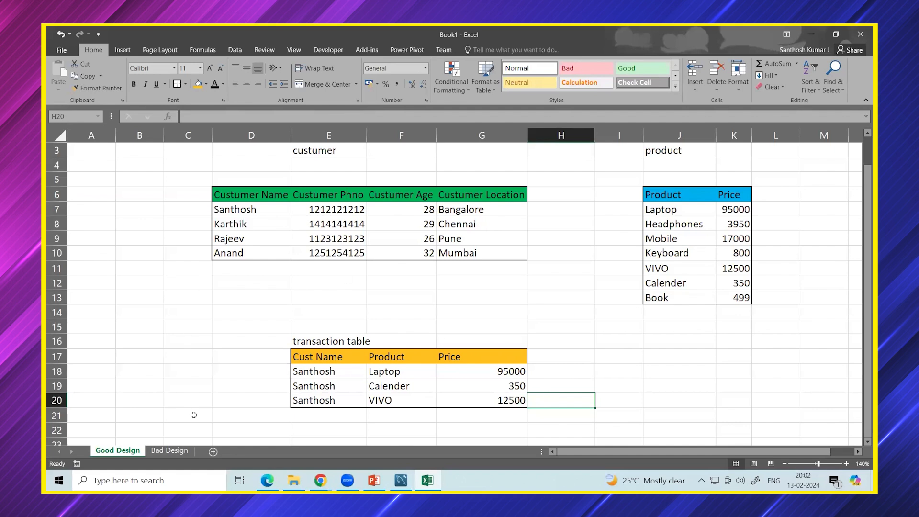
pyautogui.hotkey('ctrl', 'pagedown')
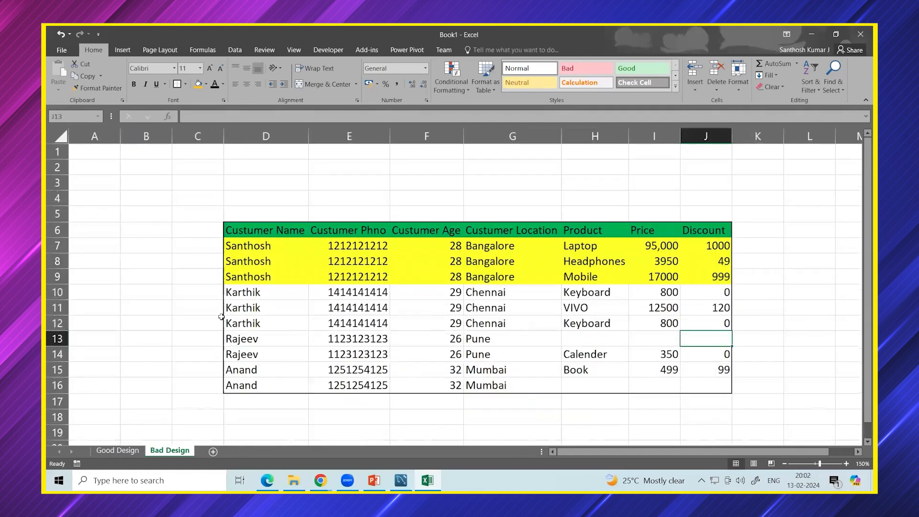
# Switch between the Bad Design and Good Design sheets, ending on Good Design.
pyautogui.click(166, 294)
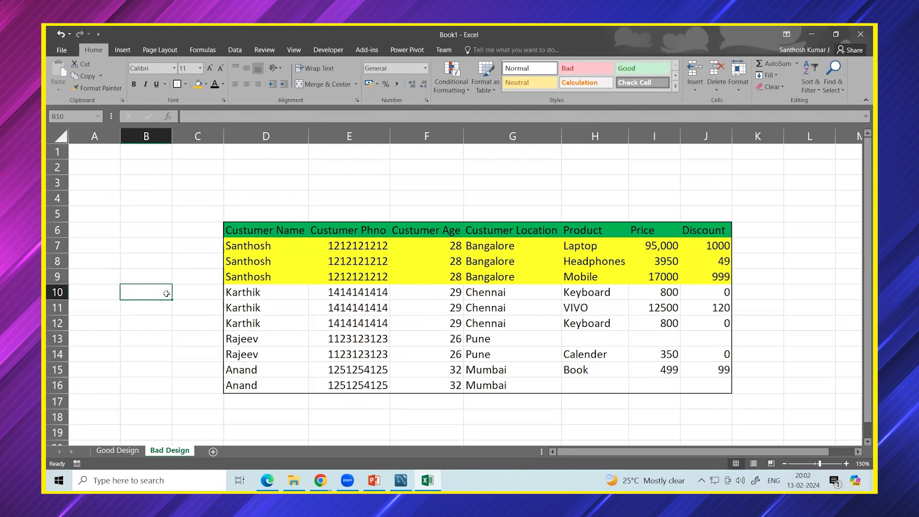
pyautogui.click(117, 450)
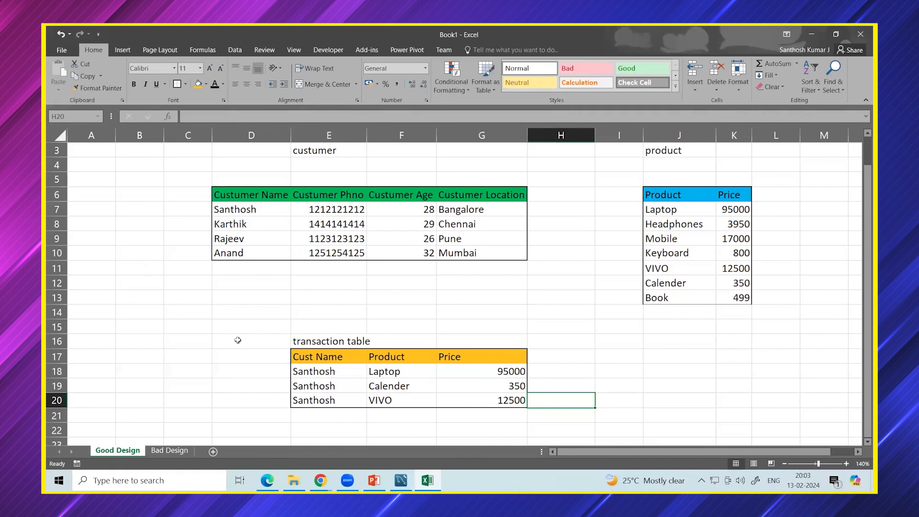
pyautogui.click(174, 450)
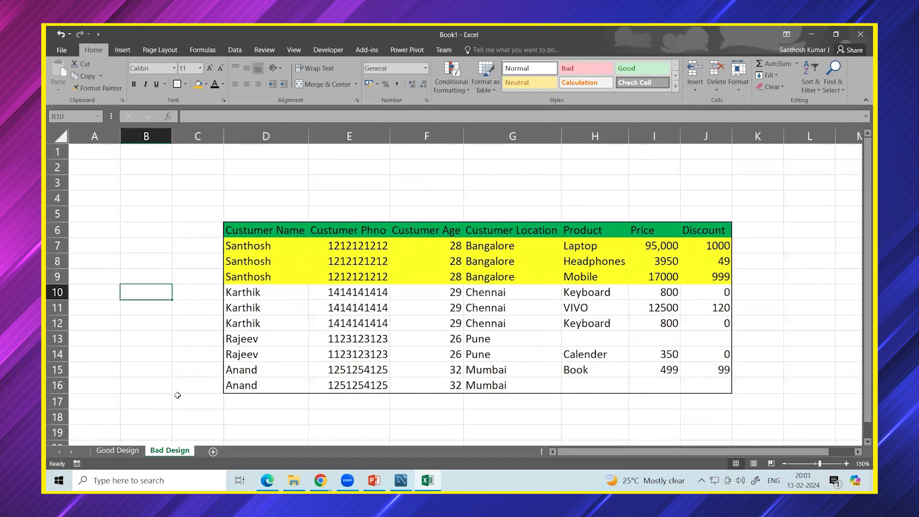
pyautogui.click(118, 450)
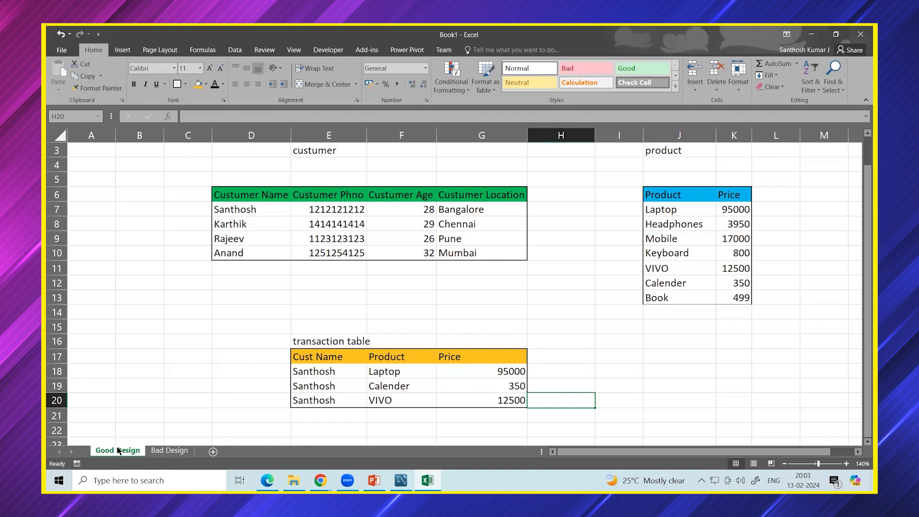
# Select the customer table headers, then close the Book1 workbook with Alt+F4.
pyautogui.click(684, 389)
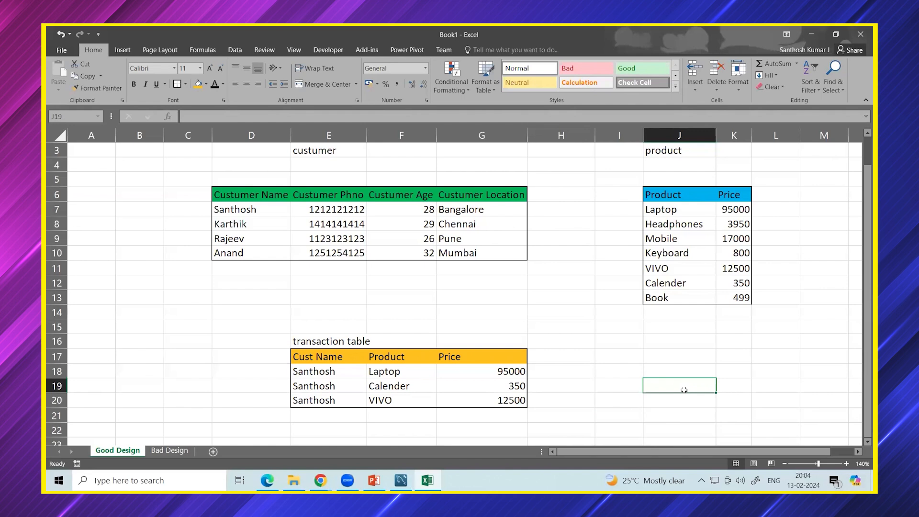
pyautogui.moveTo(260, 194); pyautogui.dragTo(460, 194)
pyautogui.click(401, 480)
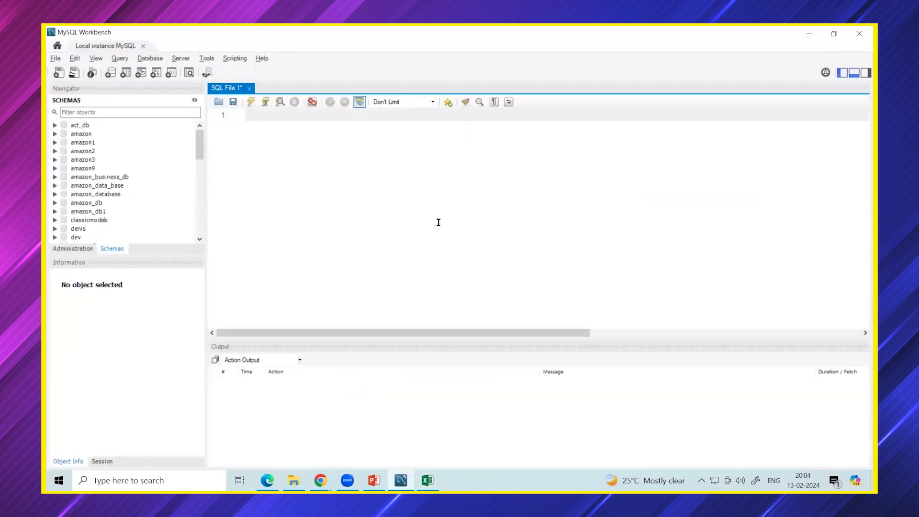
pyautogui.hotkey('alt', 'Tab')
pyautogui.click(398, 302)
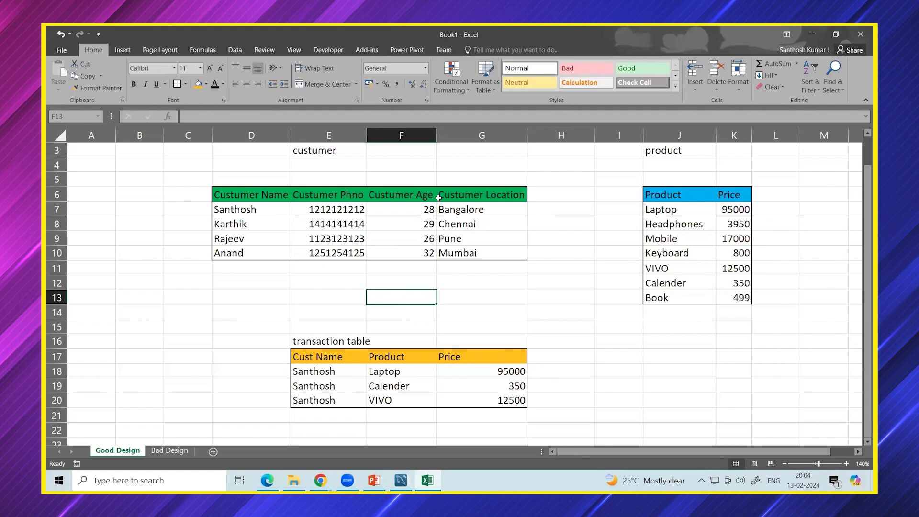
pyautogui.hotkey('alt', 'F4')
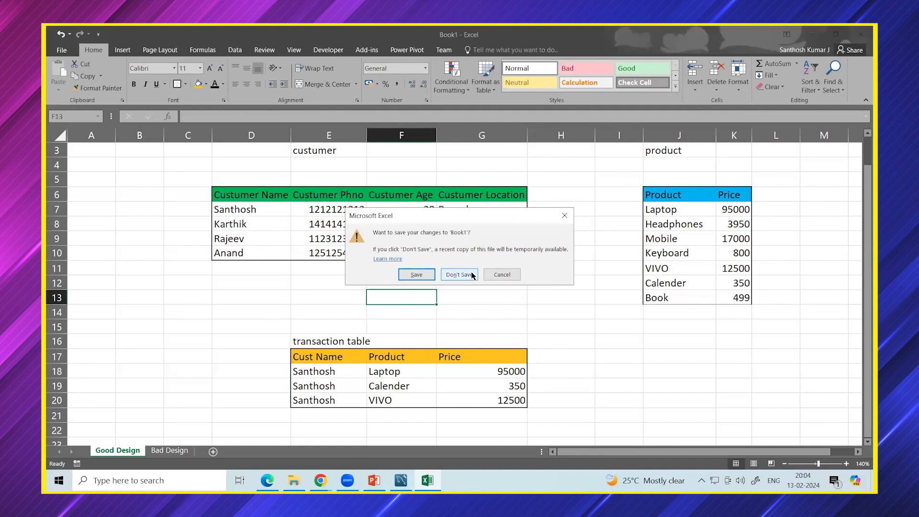
# Cancel the Book1 save prompt so the workbook stays open on Good Design.
pyautogui.click(564, 216)
pyautogui.click(573, 221)
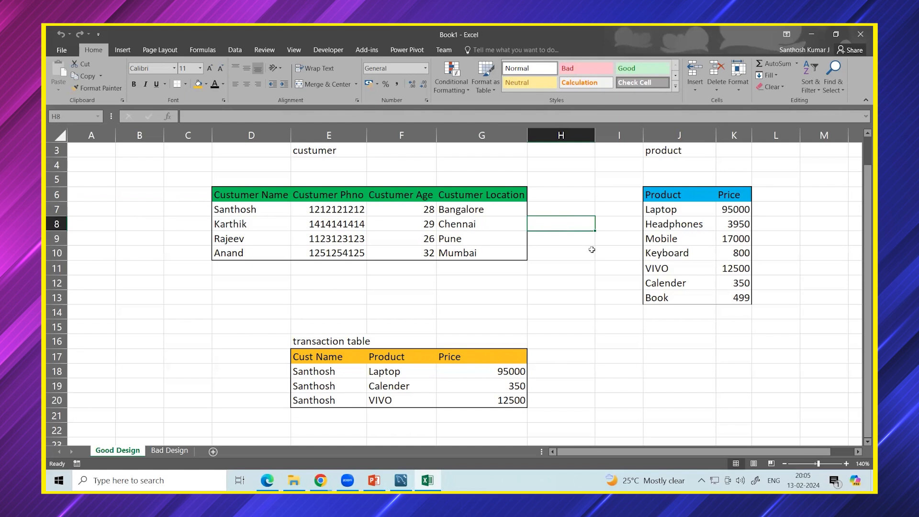
# Add Pen priced 50 as a new row below Book in the product table.
pyautogui.click(659, 309)
pyautogui.click(671, 211)
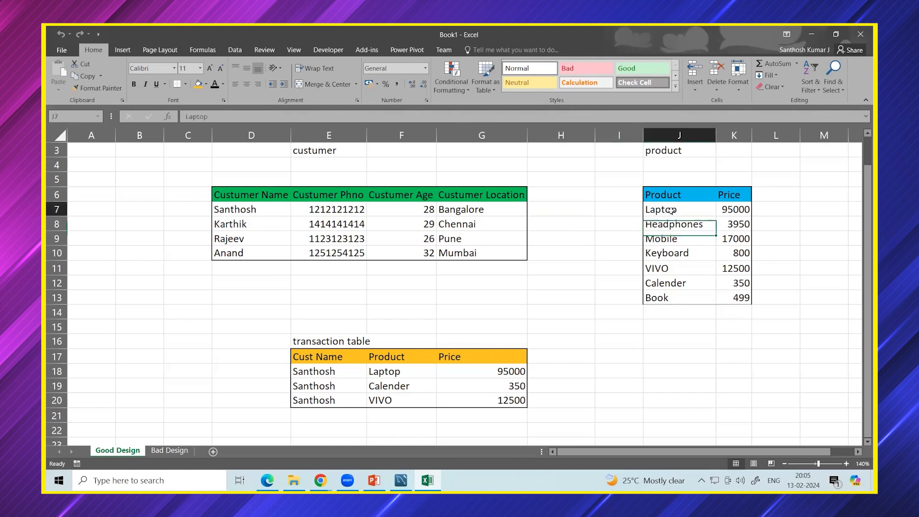
pyautogui.click(664, 311)
pyautogui.write('Pen')
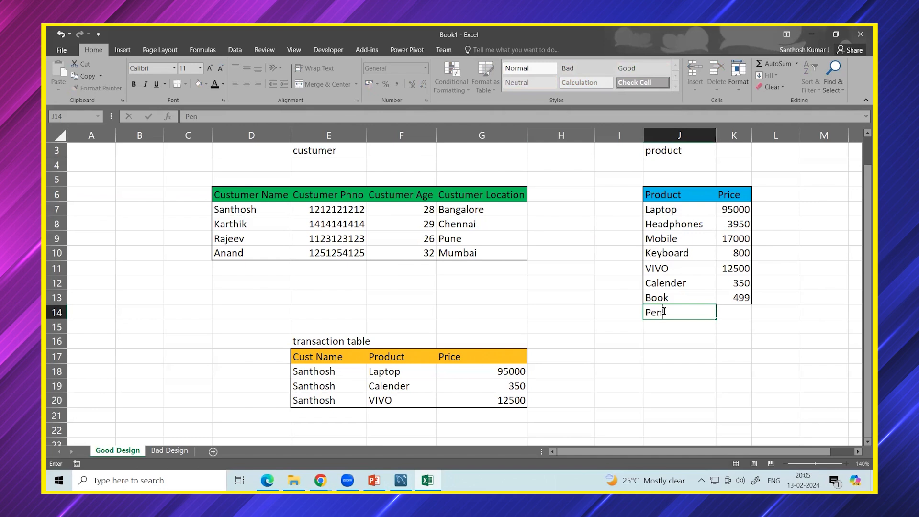
pyautogui.press('Return')
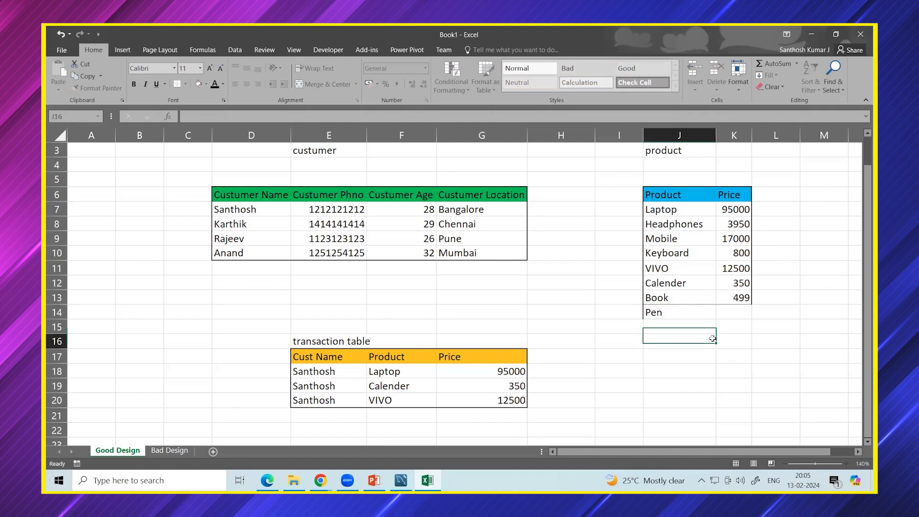
pyautogui.click(730, 316)
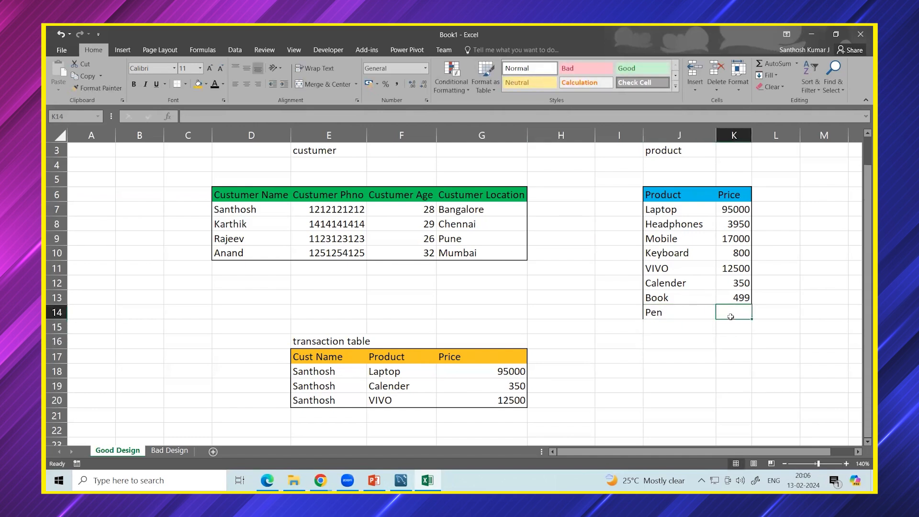
pyautogui.write('5')
# Clear the product table's borders and give J6:K14 a single outside border.
pyautogui.moveTo(663, 194); pyautogui.dragTo(748, 316)
pyautogui.click(185, 84)
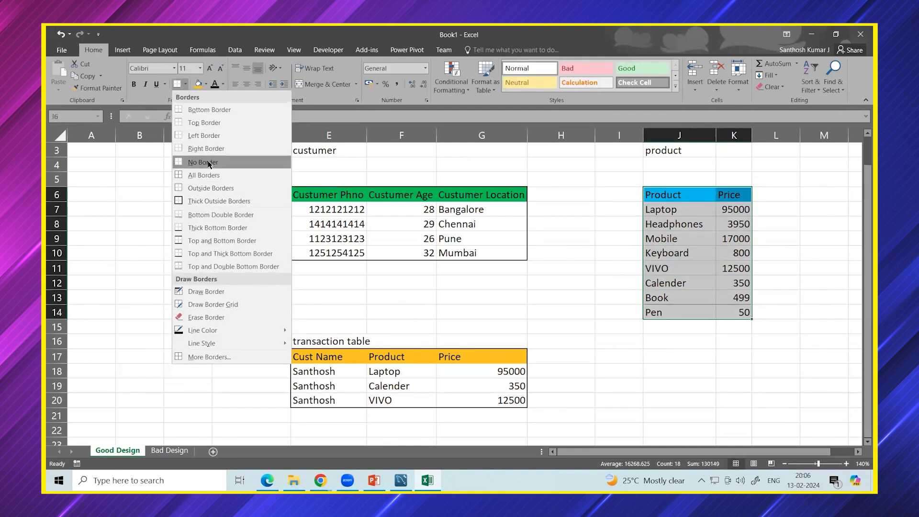
pyautogui.click(205, 161)
pyautogui.click(185, 84)
pyautogui.click(193, 190)
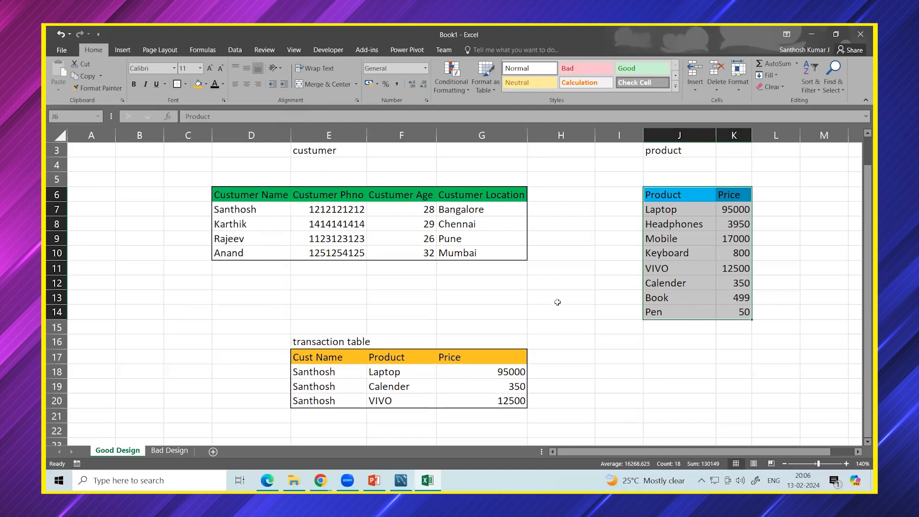
pyautogui.click(632, 350)
pyautogui.click(675, 381)
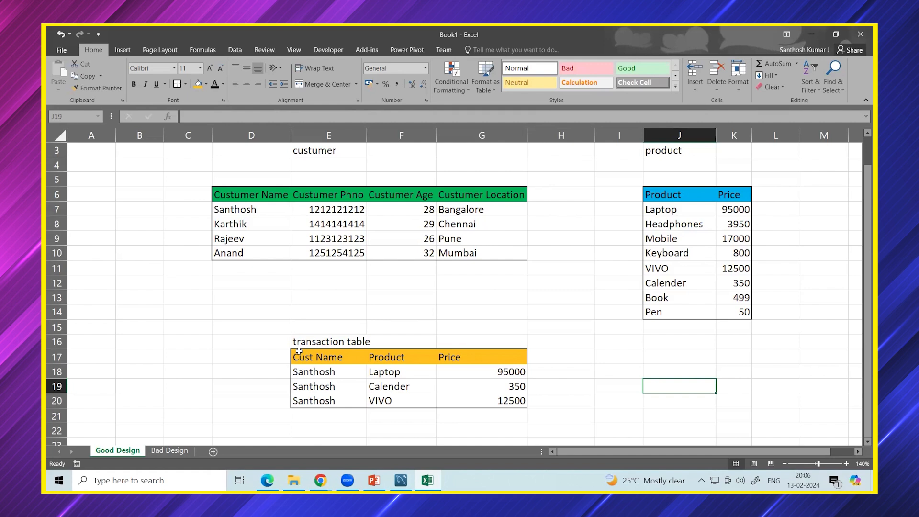
# Enter amazon in C15 and bring up Chrome's new tab page.
pyautogui.click(192, 324)
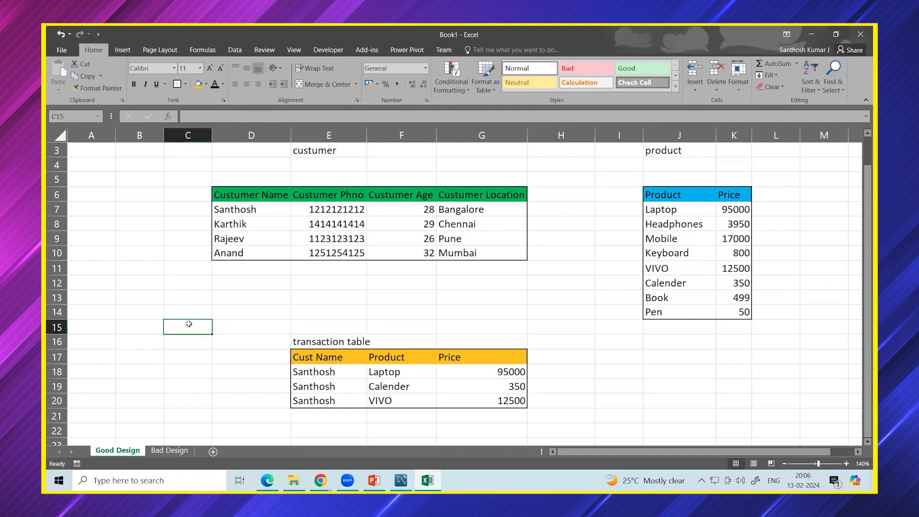
pyautogui.write('amazon')
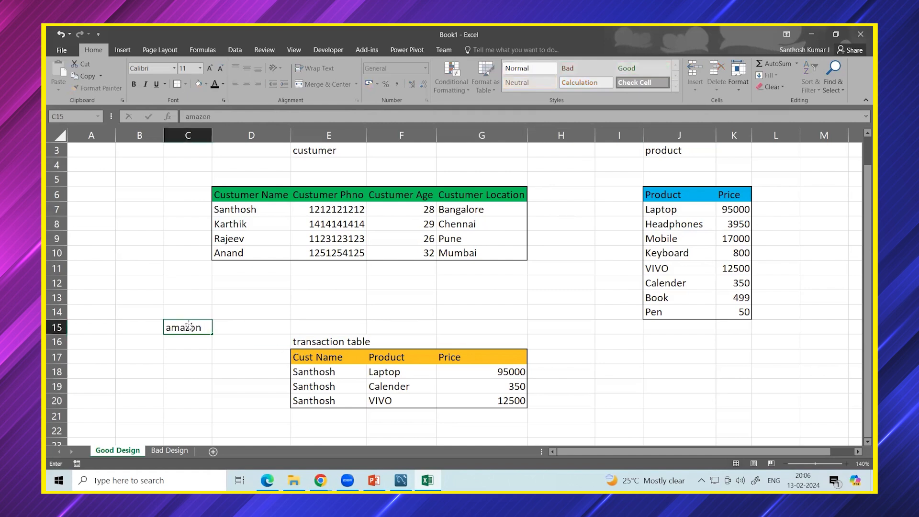
pyautogui.click(194, 346)
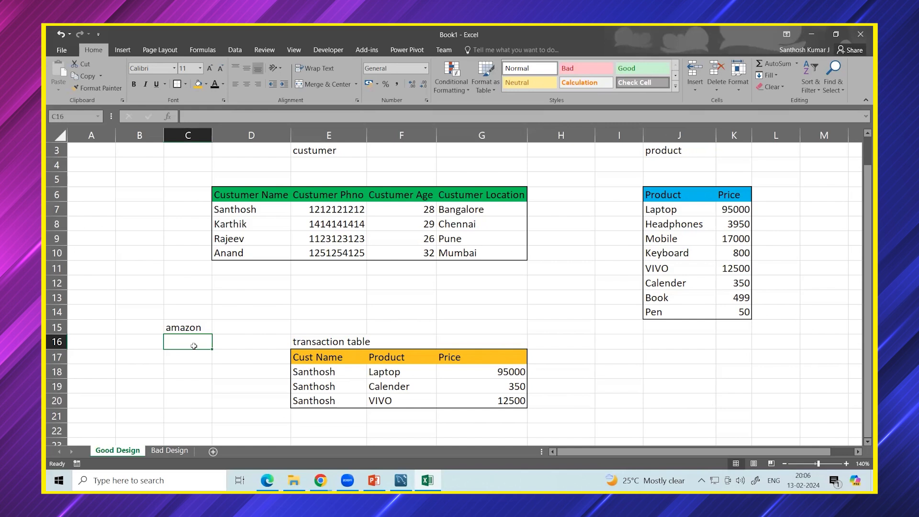
pyautogui.click(296, 453)
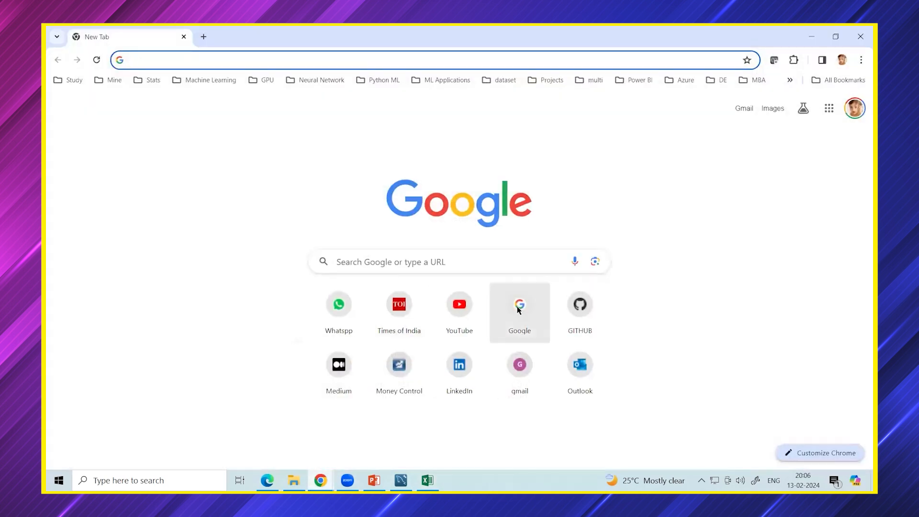
# Search Google for amazon and open the Amazon.in home page.
pyautogui.click(517, 308)
pyautogui.write('amazon')
pyautogui.press('Return')
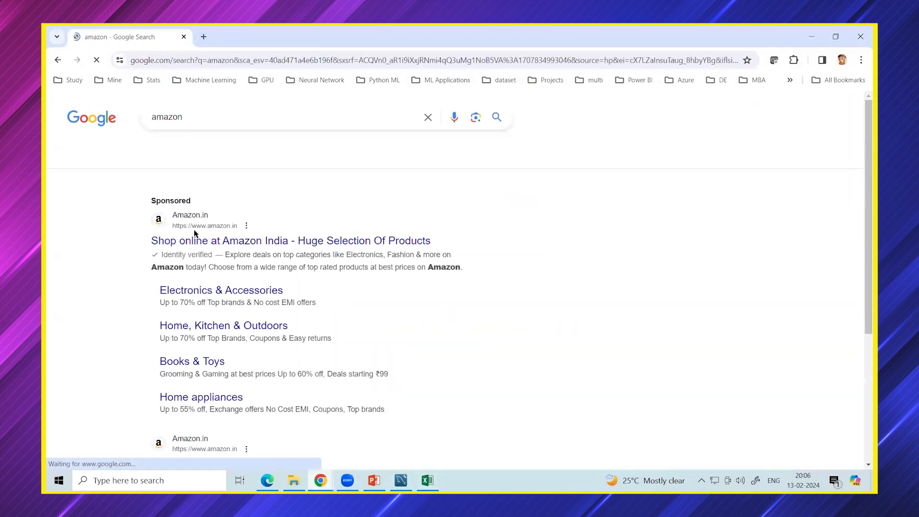
pyautogui.click(192, 240)
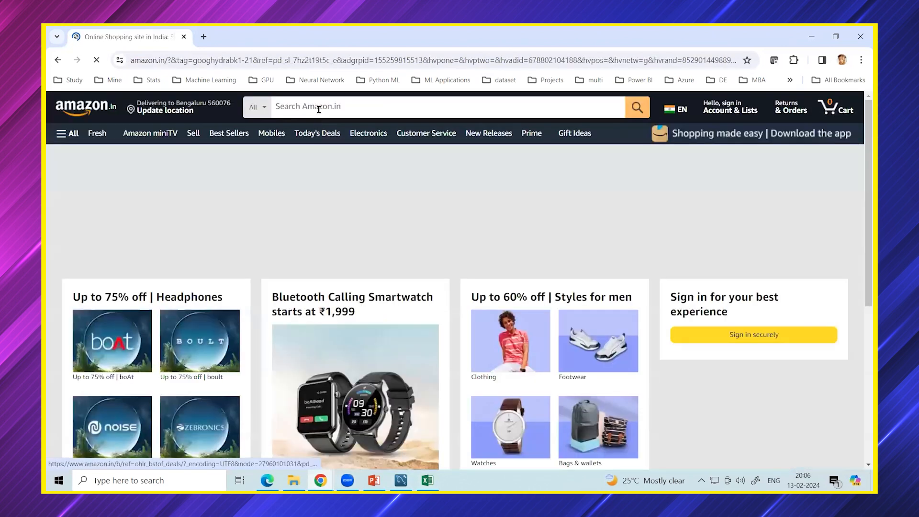
pyautogui.click(320, 108)
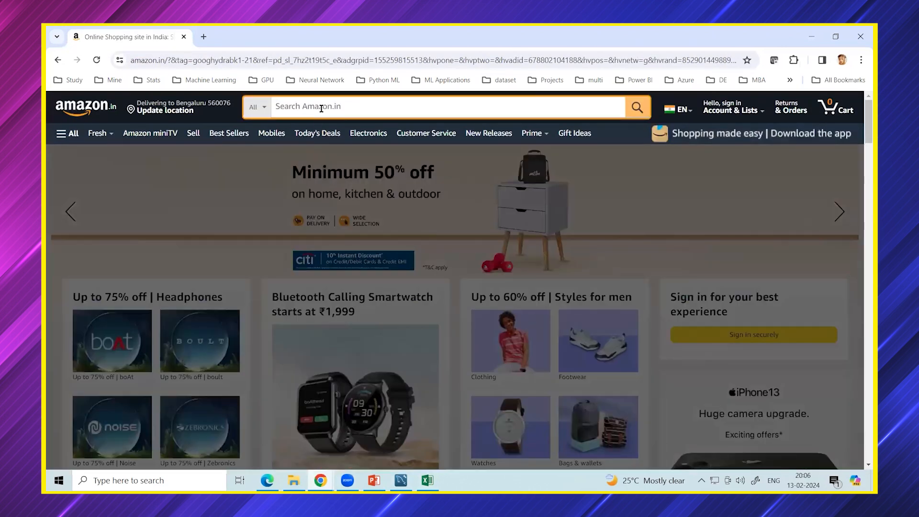
pyautogui.scroll(-8, 325, 225)
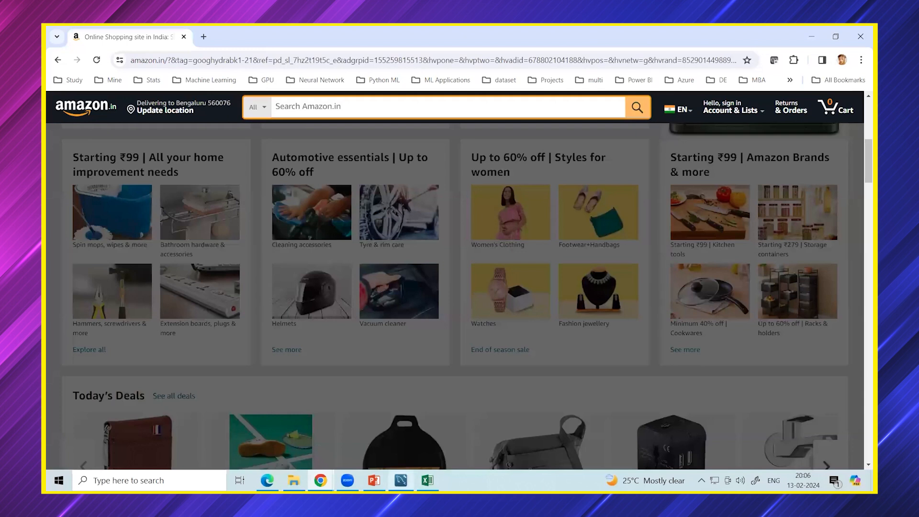
# Back in Excel, select the product names Laptop through Pen and the purchased products.
pyautogui.click(427, 479)
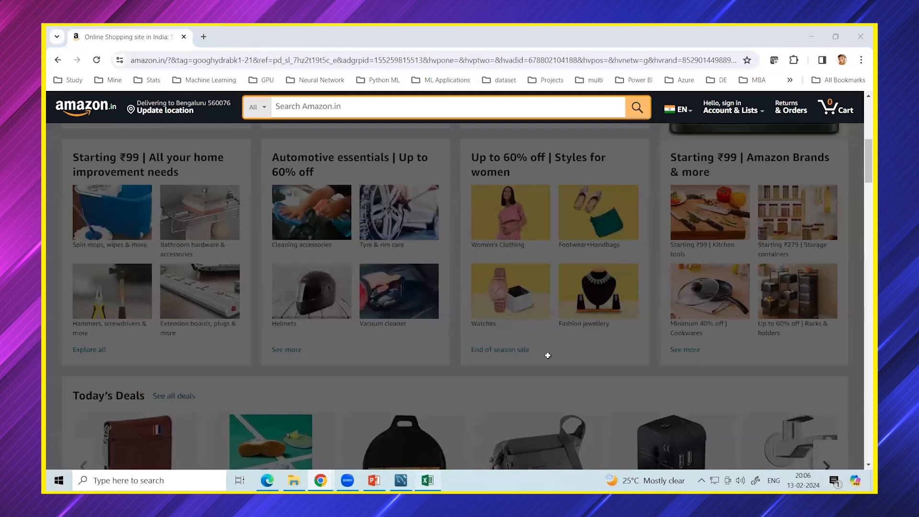
pyautogui.click(561, 357)
pyautogui.moveTo(678, 210); pyautogui.dragTo(758, 327)
pyautogui.moveTo(401, 367); pyautogui.dragTo(449, 398)
pyautogui.click(450, 397)
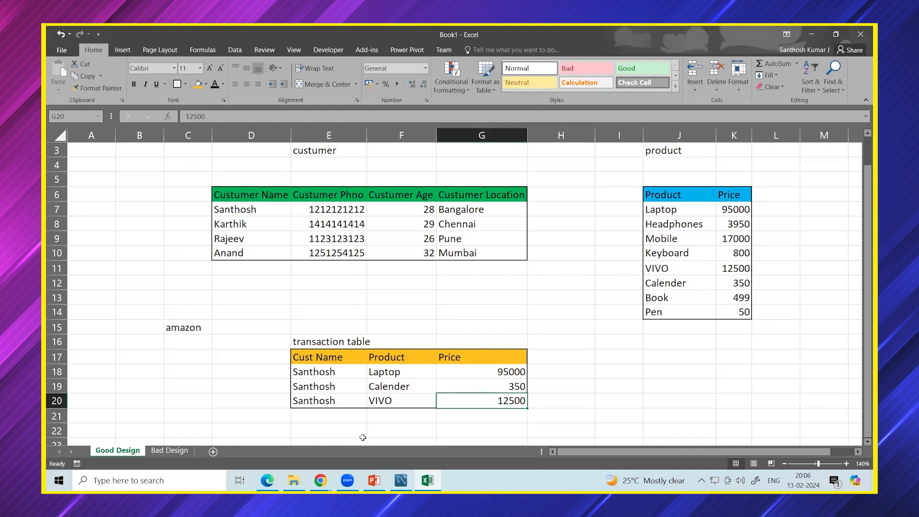
pyautogui.click(378, 424)
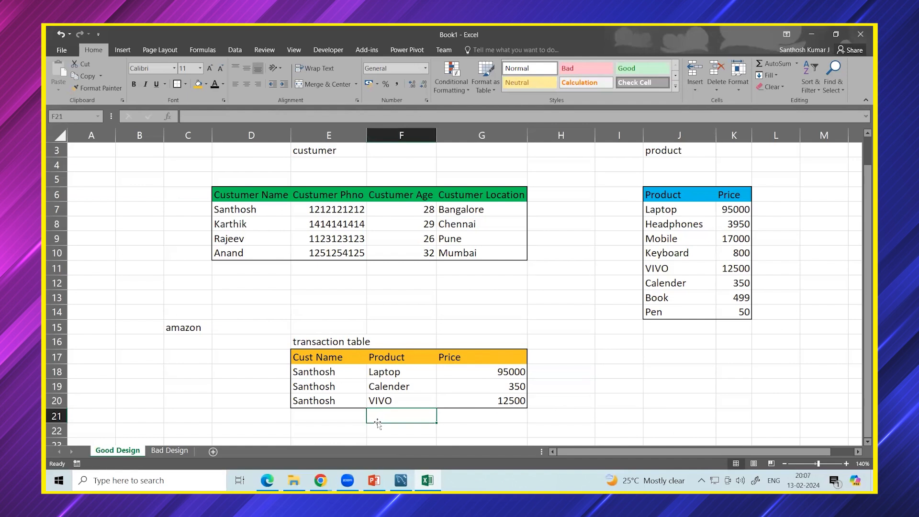
pyautogui.click(219, 332)
pyautogui.write('3')
pyautogui.press('Return')
pyautogui.moveTo(379, 376); pyautogui.dragTo(381, 397)
pyautogui.moveTo(676, 209); pyautogui.dragTo(670, 313)
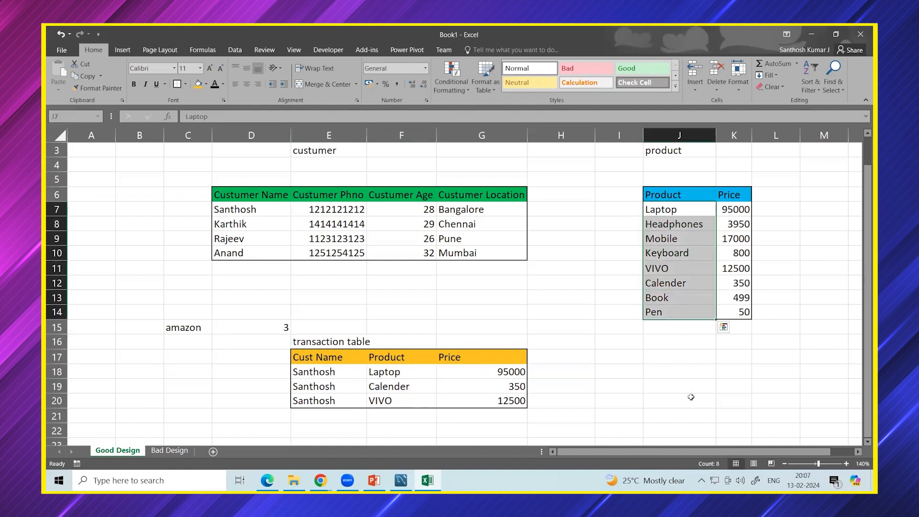
pyautogui.click(279, 327)
pyautogui.write('8')
pyautogui.press('Return')
pyautogui.click(278, 331)
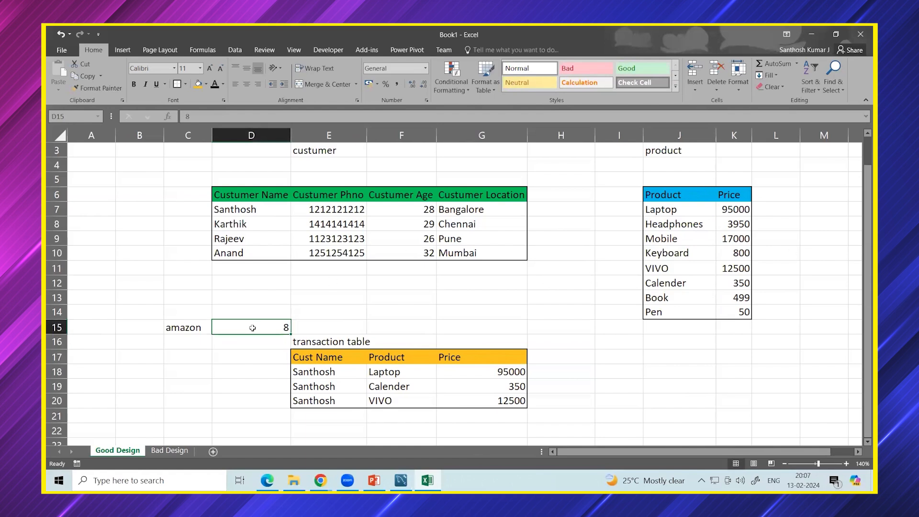
pyautogui.press('Delete')
pyautogui.click(400, 381)
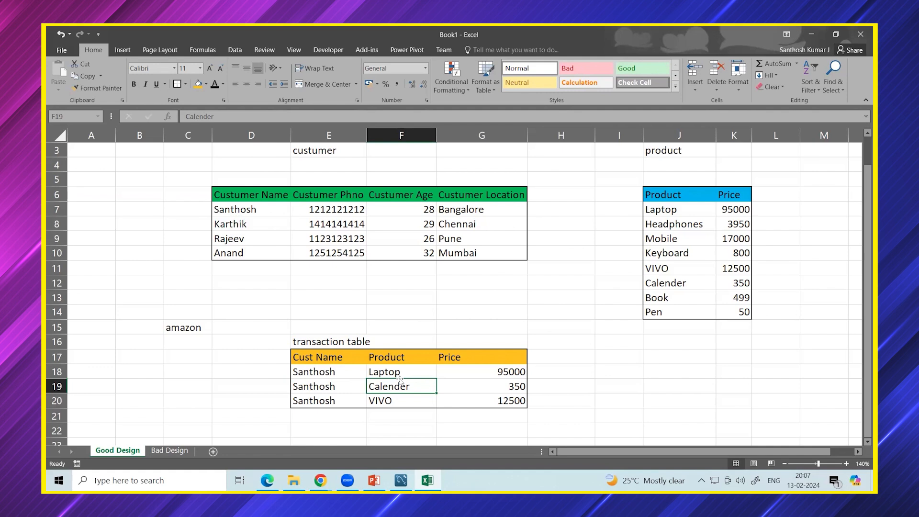
pyautogui.moveTo(398, 372); pyautogui.dragTo(395, 394)
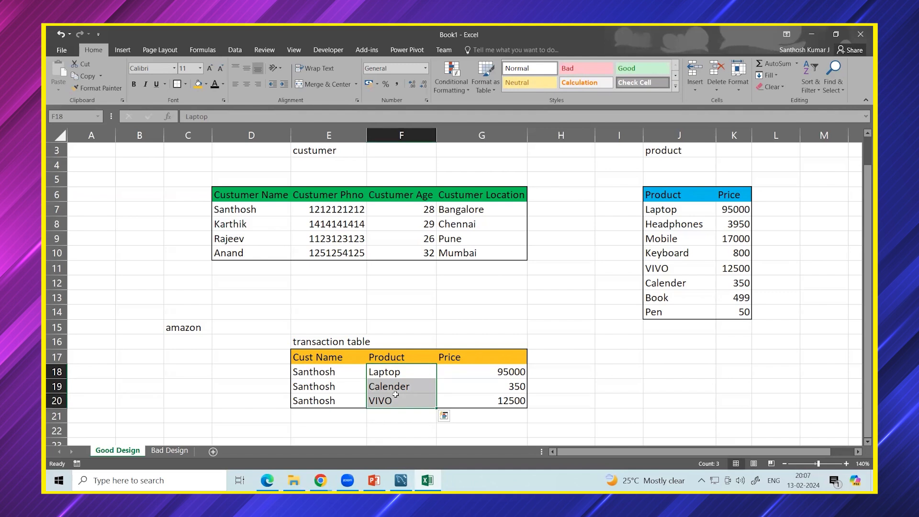
pyautogui.click(564, 400)
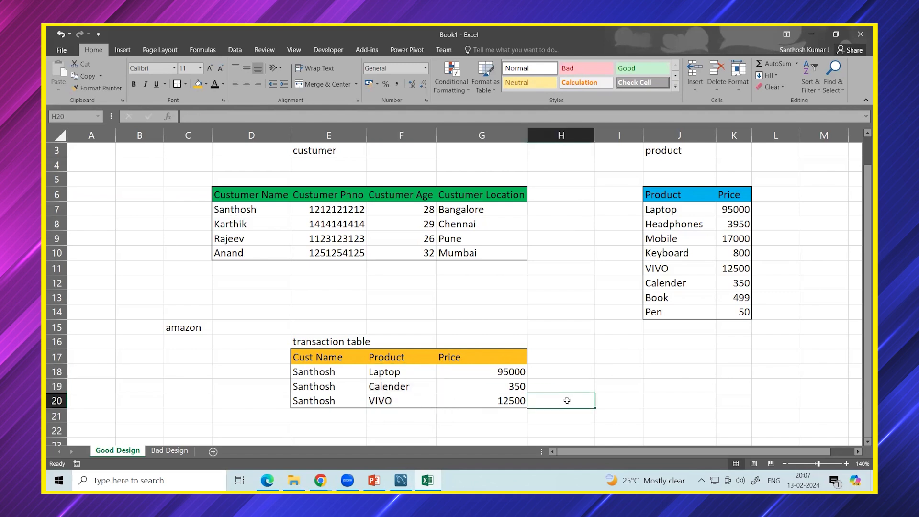
pyautogui.click(624, 386)
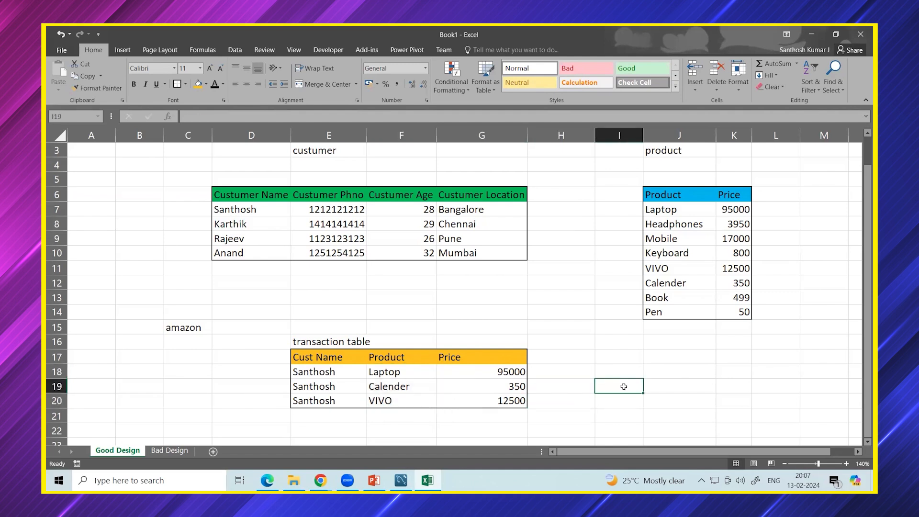